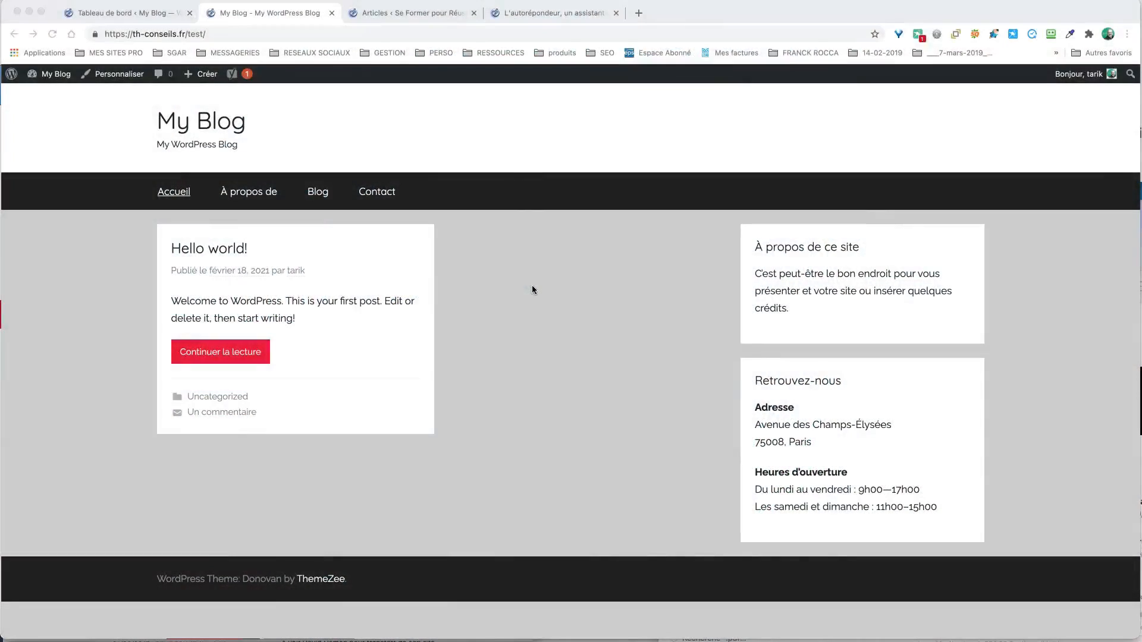
Open the Yoast SEO configuration assistant from the plugin's general settings in the WordPress admin
click(153, 14)
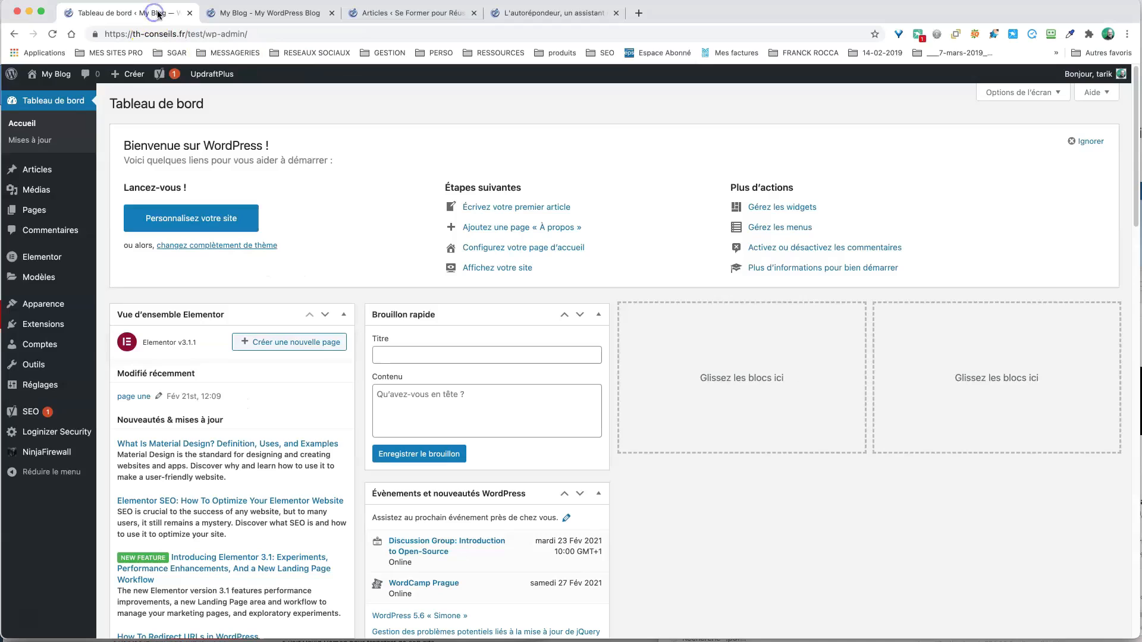
click(50, 327)
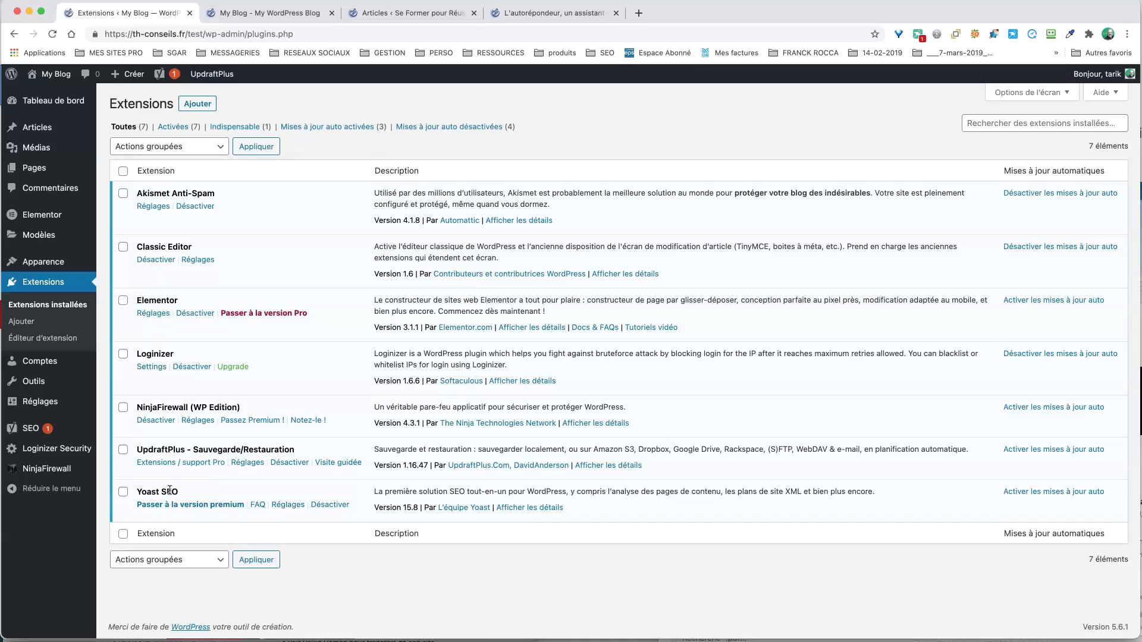
mouse_move(35, 429)
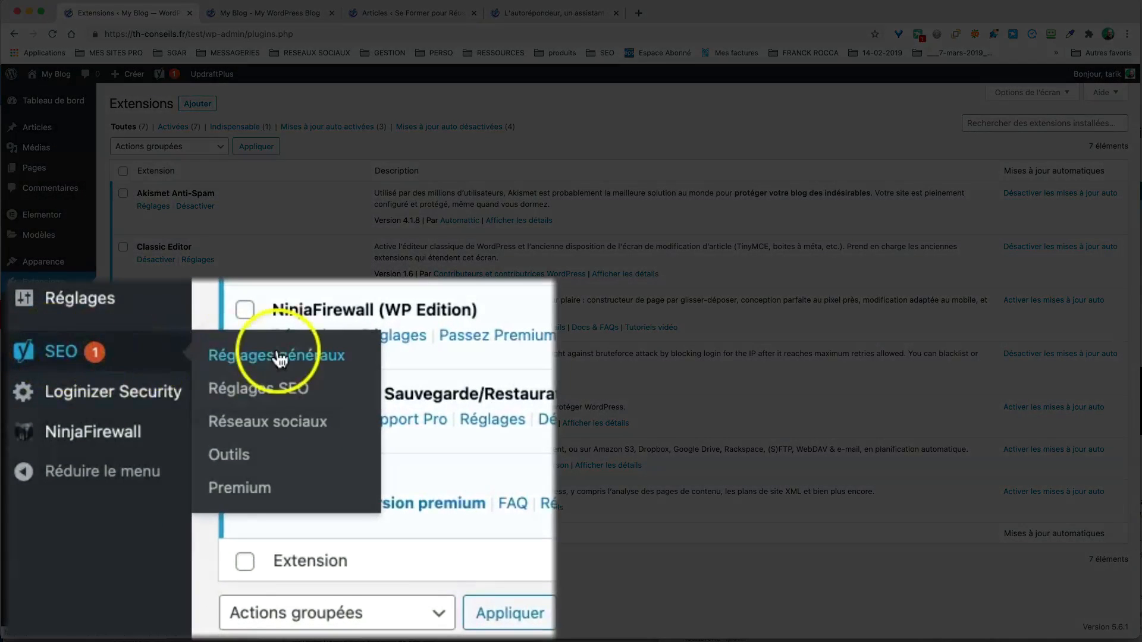
mouse_move(79, 358)
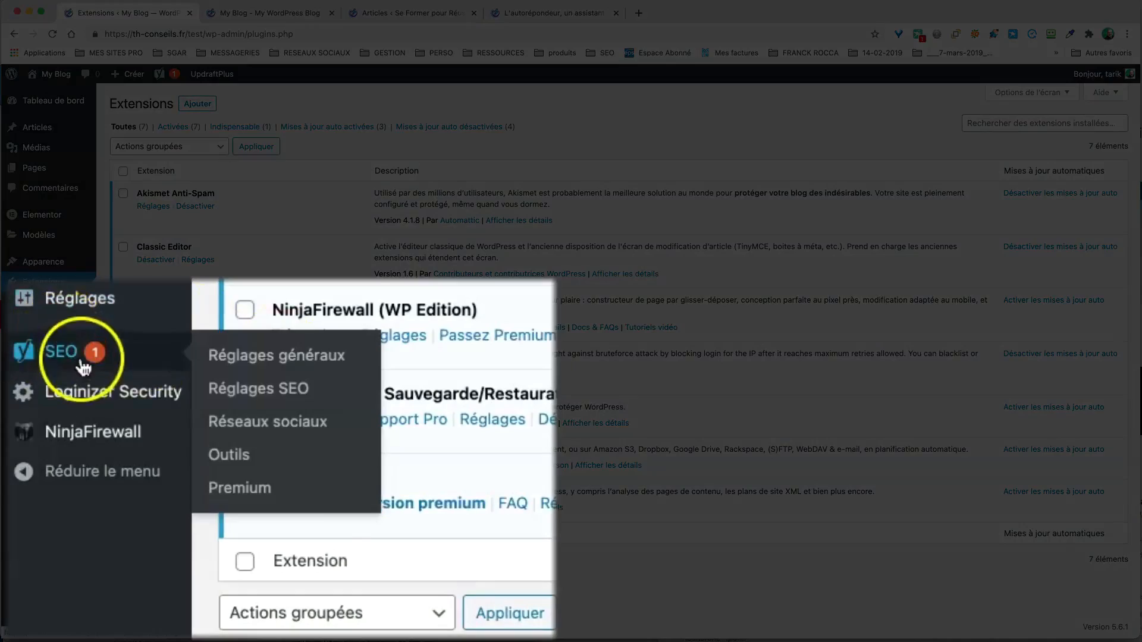
click(271, 354)
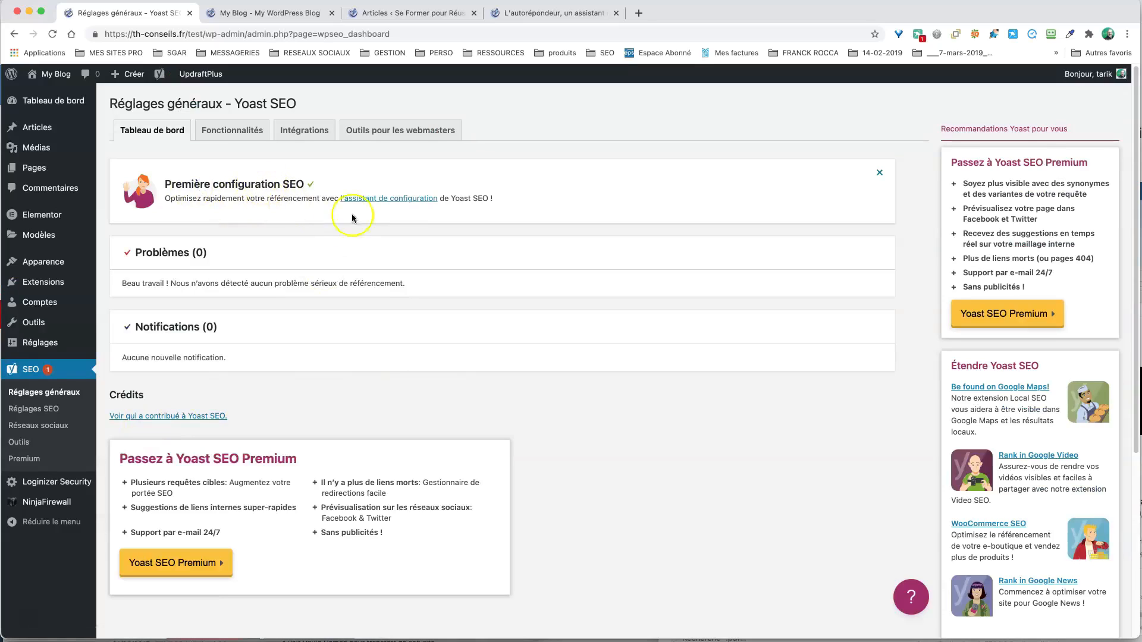
click(385, 202)
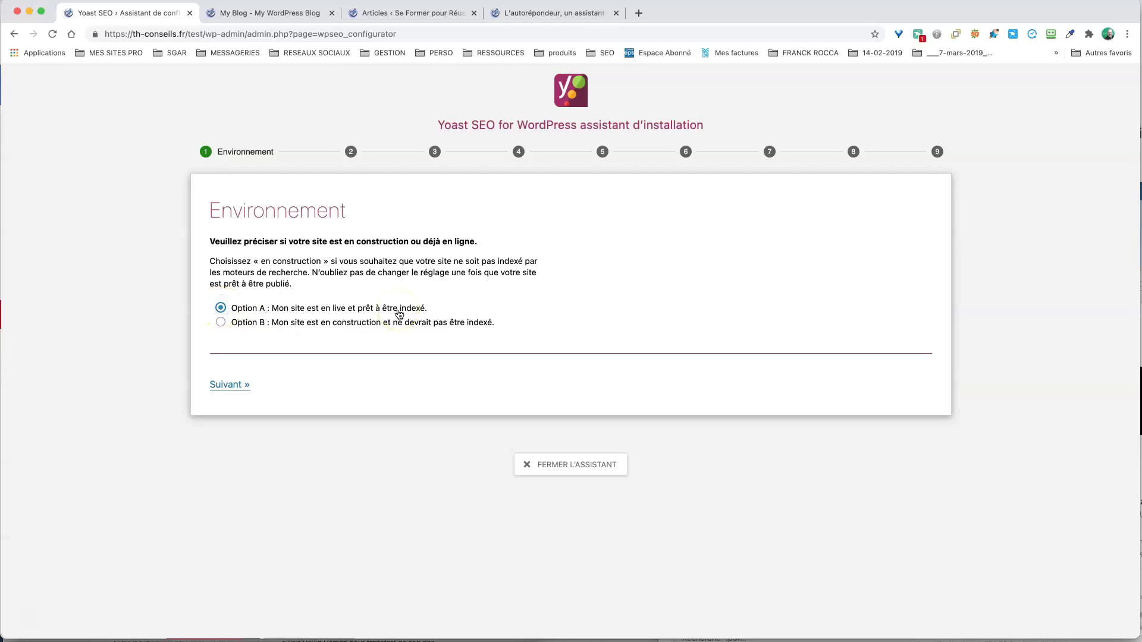
Keep the environment as live and ready for indexing, and set the site type to "Une entreprise"
click(225, 384)
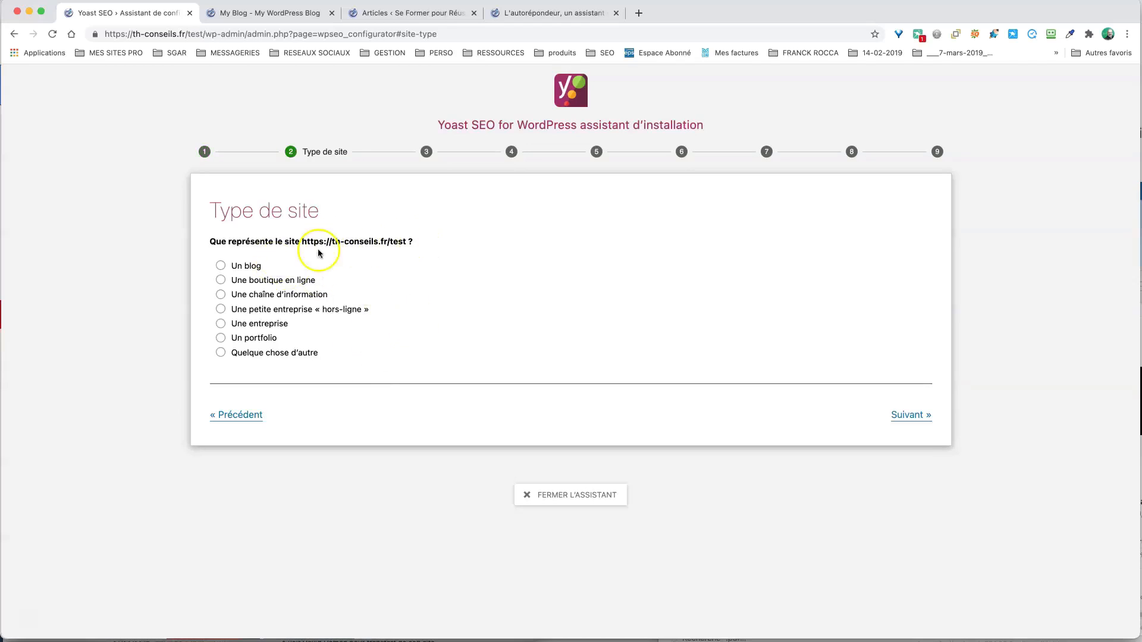
click(221, 324)
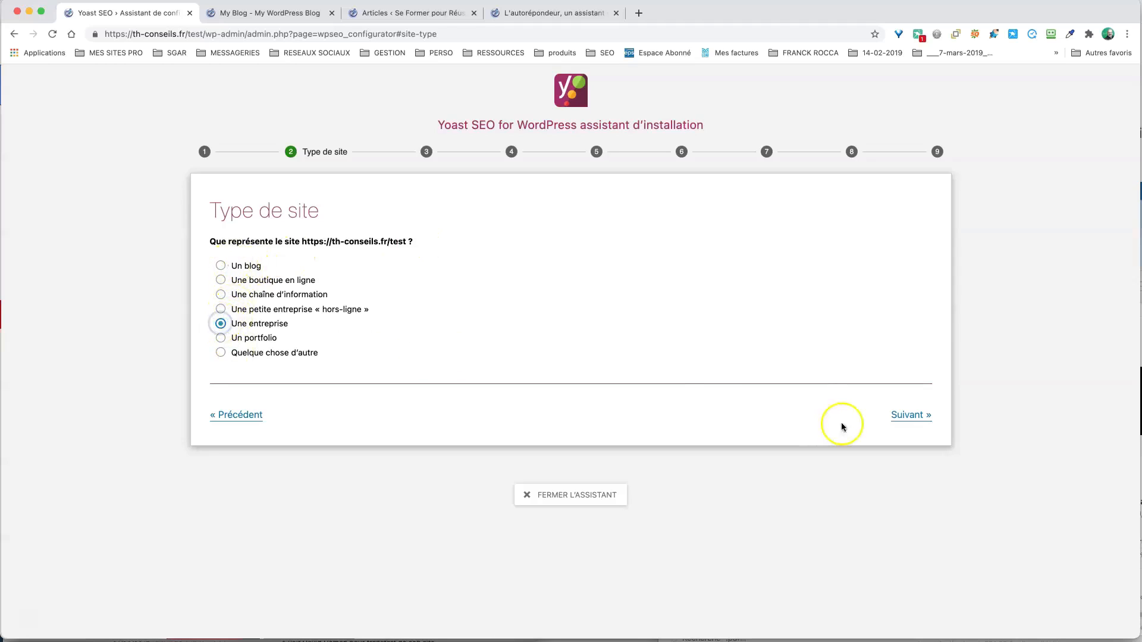
click(905, 416)
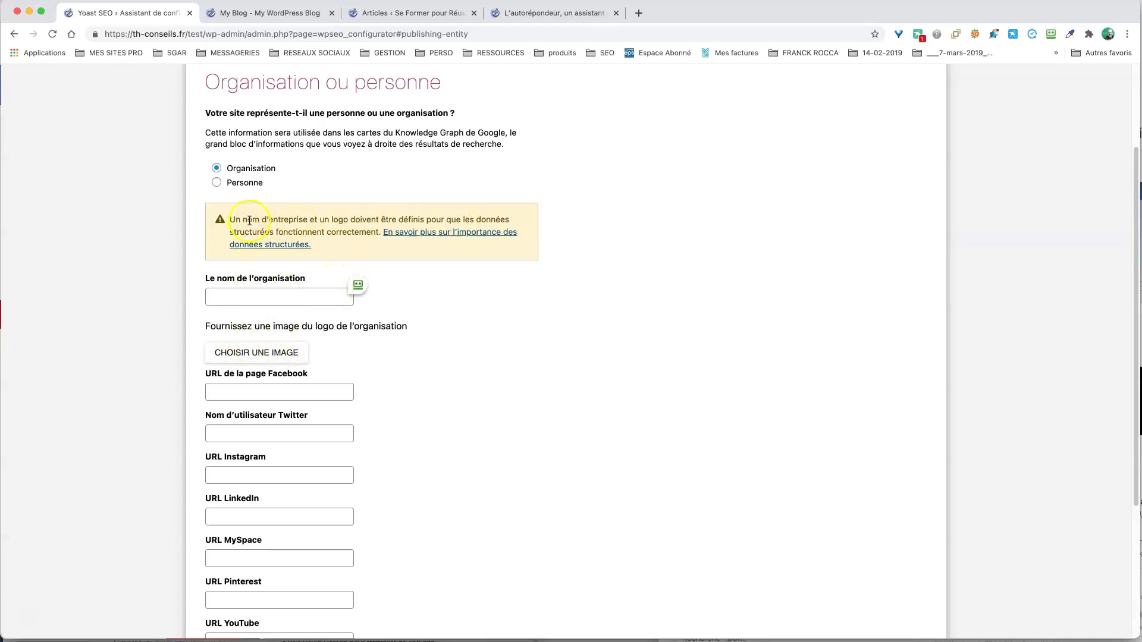
Set the site to represent a "Personne", choose the existing user as that person, and continue to search engine visibility
click(218, 184)
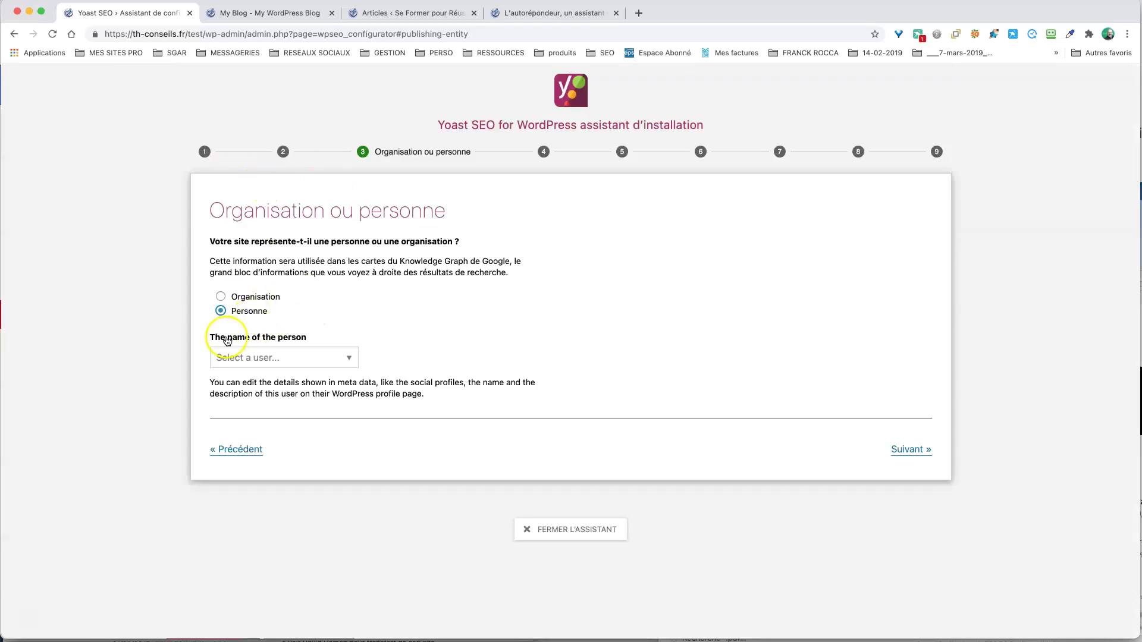
click(348, 357)
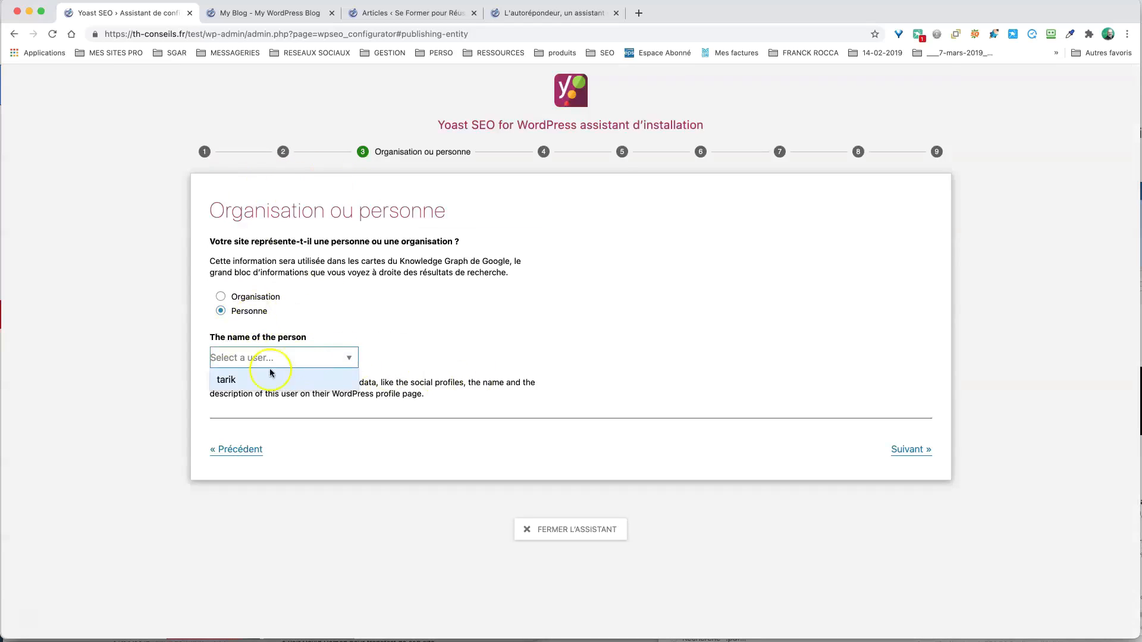
click(237, 381)
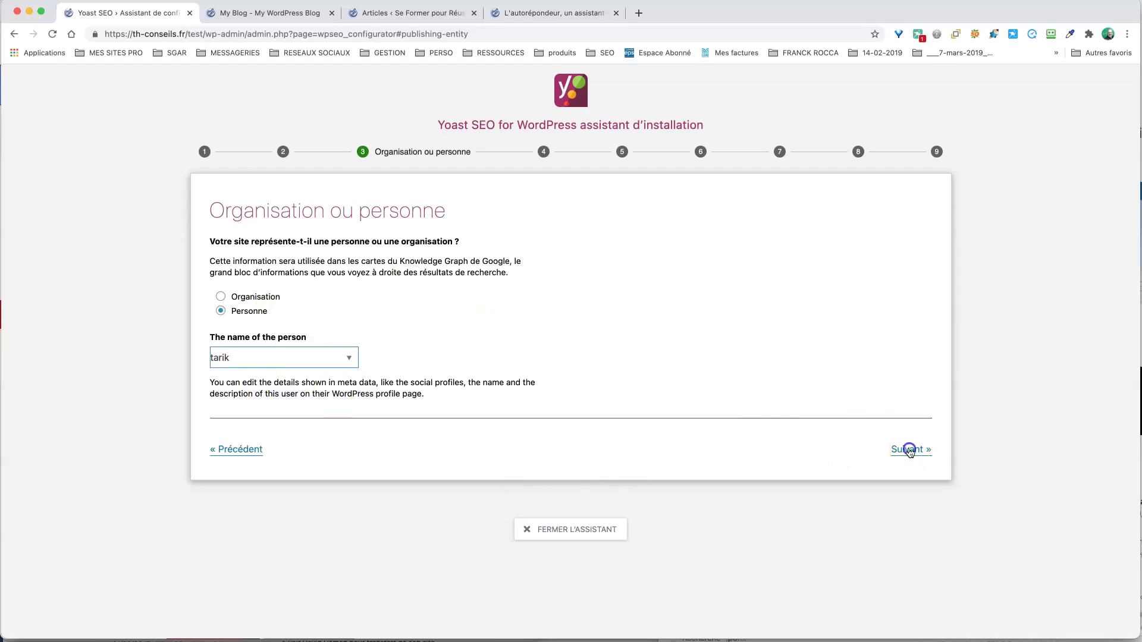
click(909, 450)
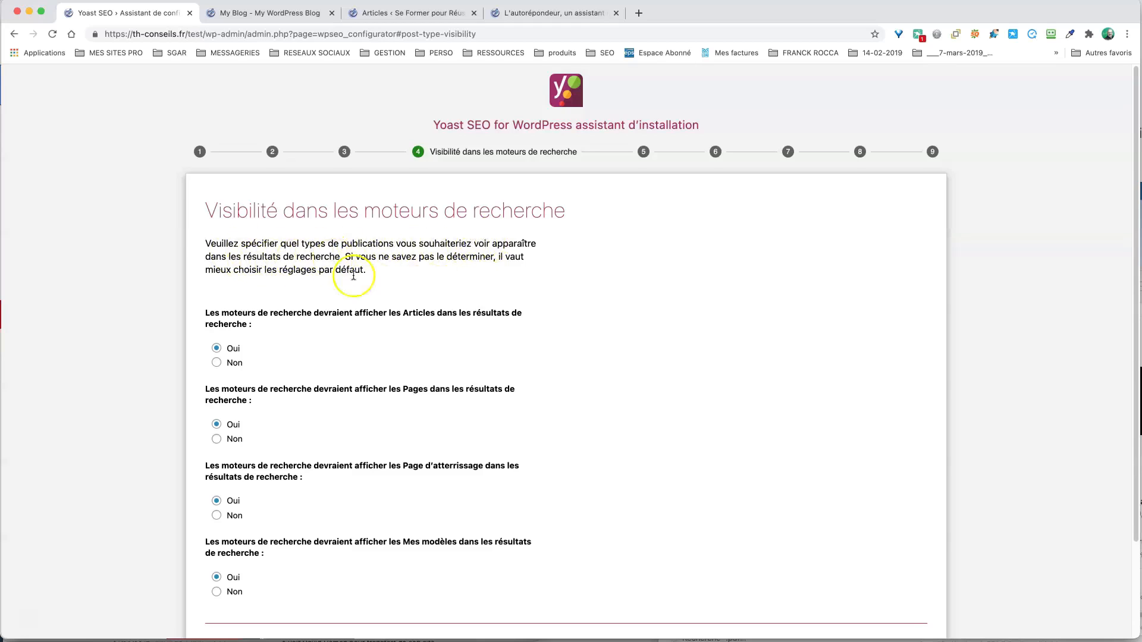
Exclude "Page d'atterrissage" and "Mes modèles" from search results, keeping Articles and Pages included, and continue
scroll(333, 268, down, 2)
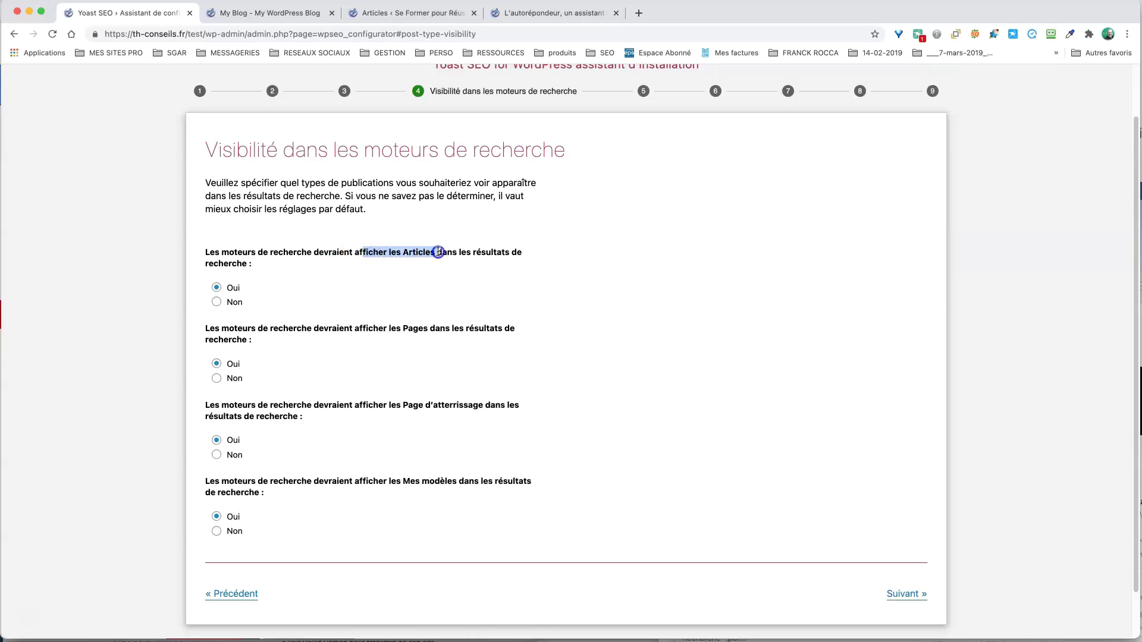
drag(360, 328, 426, 327)
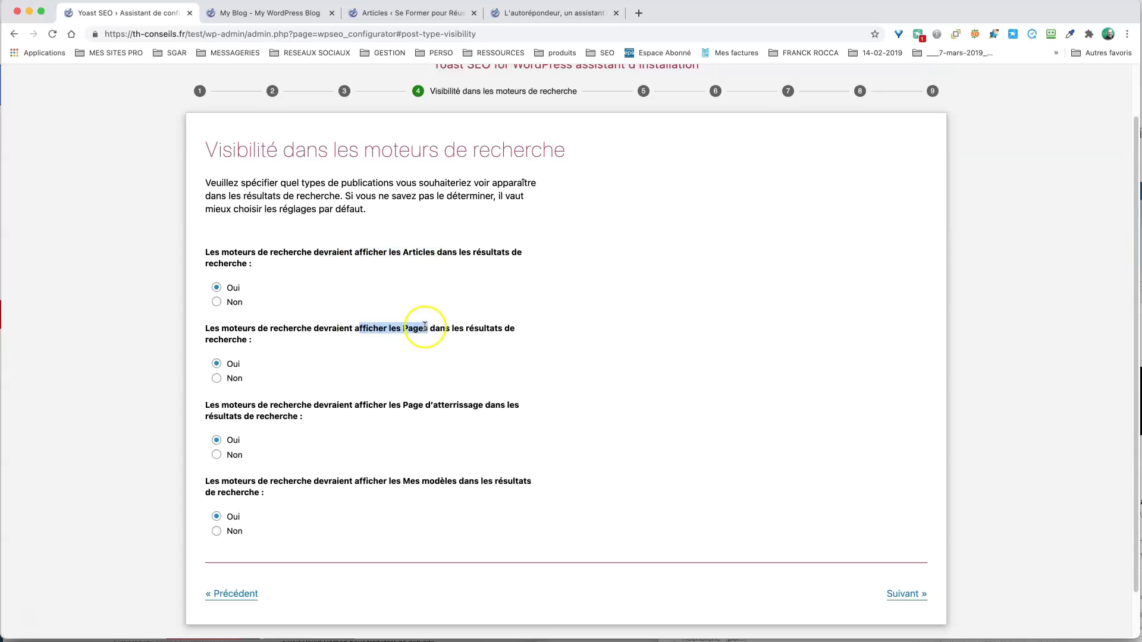
drag(389, 404, 424, 404)
click(217, 455)
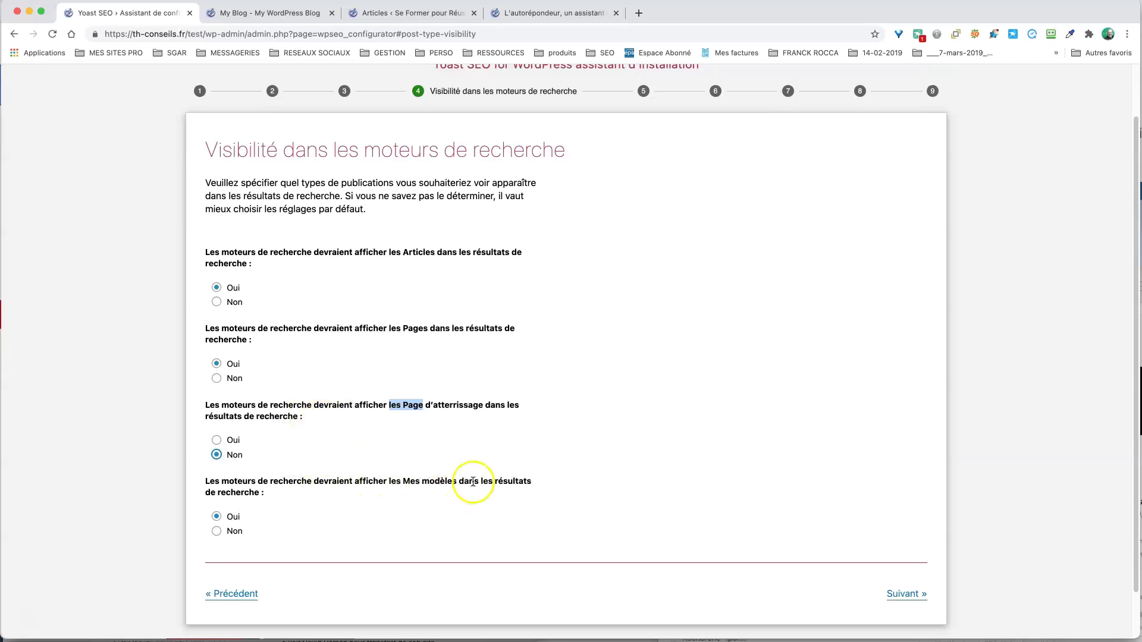
click(217, 532)
scroll(153, 312, up, 1)
scroll(153, 312, up, 1)
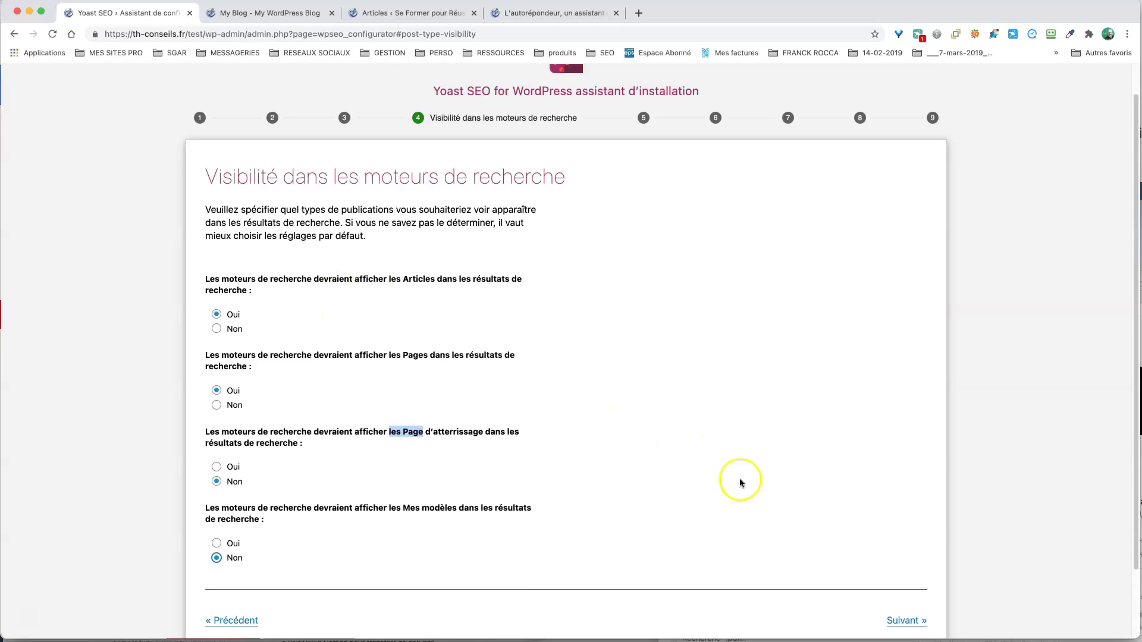
scroll(750, 482, down, 3)
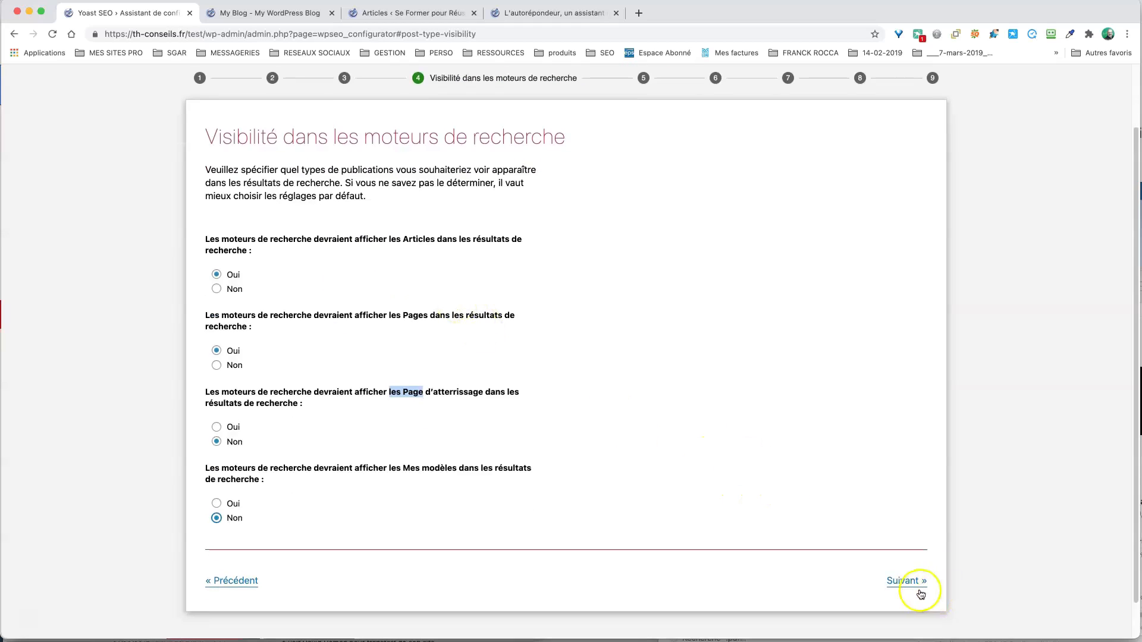
click(898, 582)
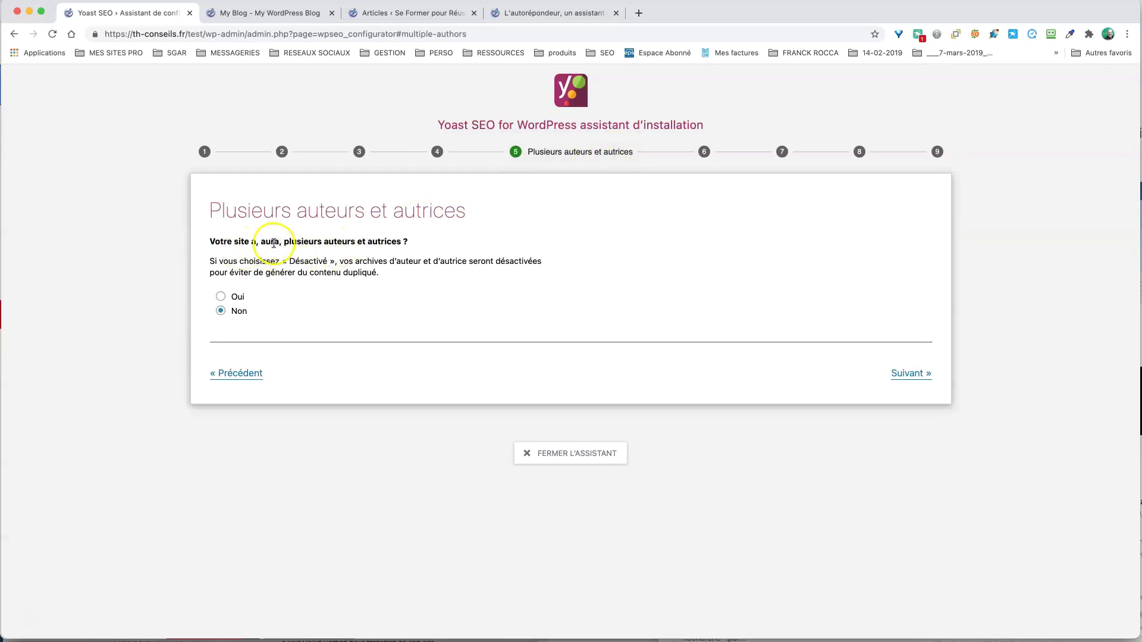
Answer "Non" to whether the site has several authors and continue to the title settings
click(219, 297)
click(221, 311)
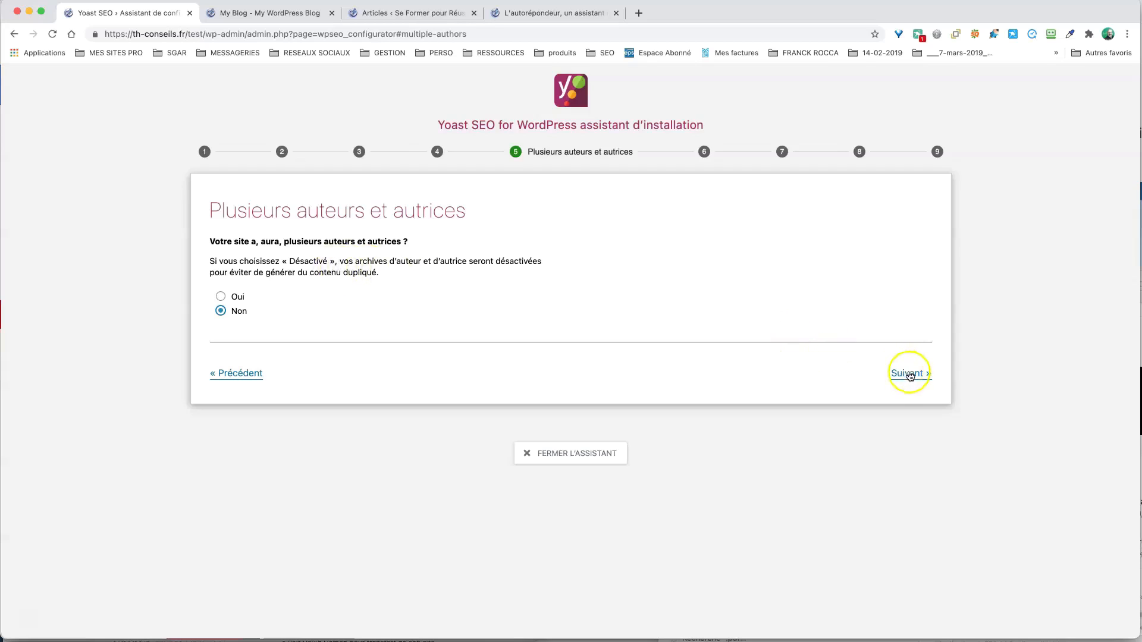
click(910, 373)
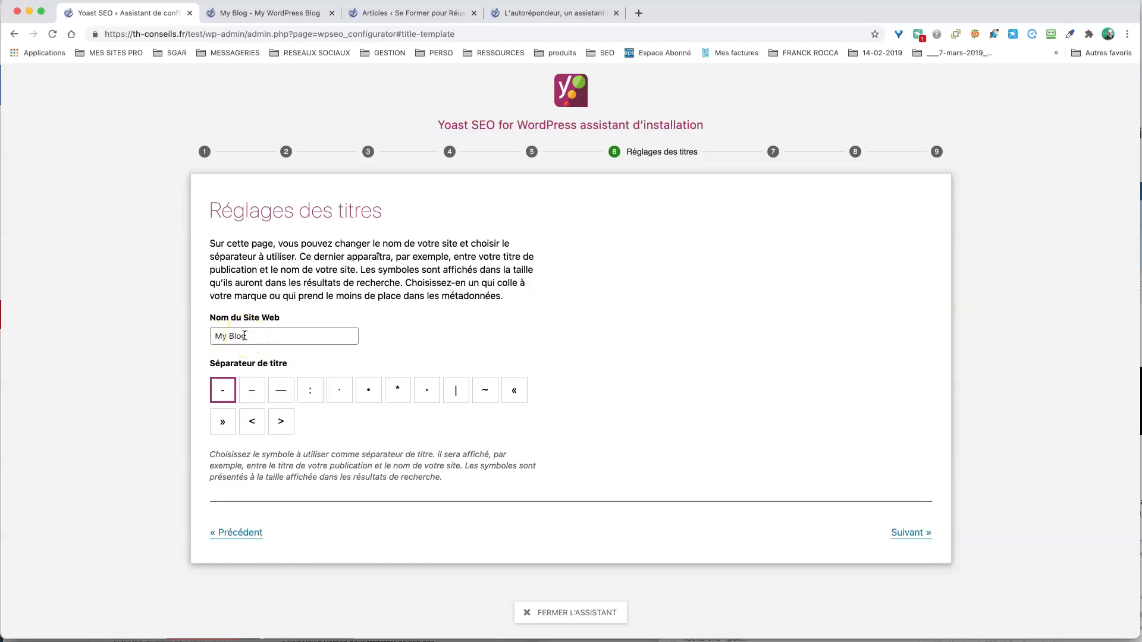
Set the website name to "Mon Entreprise", keep the hyphen as title separator, and continue
click(257, 331)
drag(257, 330, 192, 332)
text(Mon Entreprise)
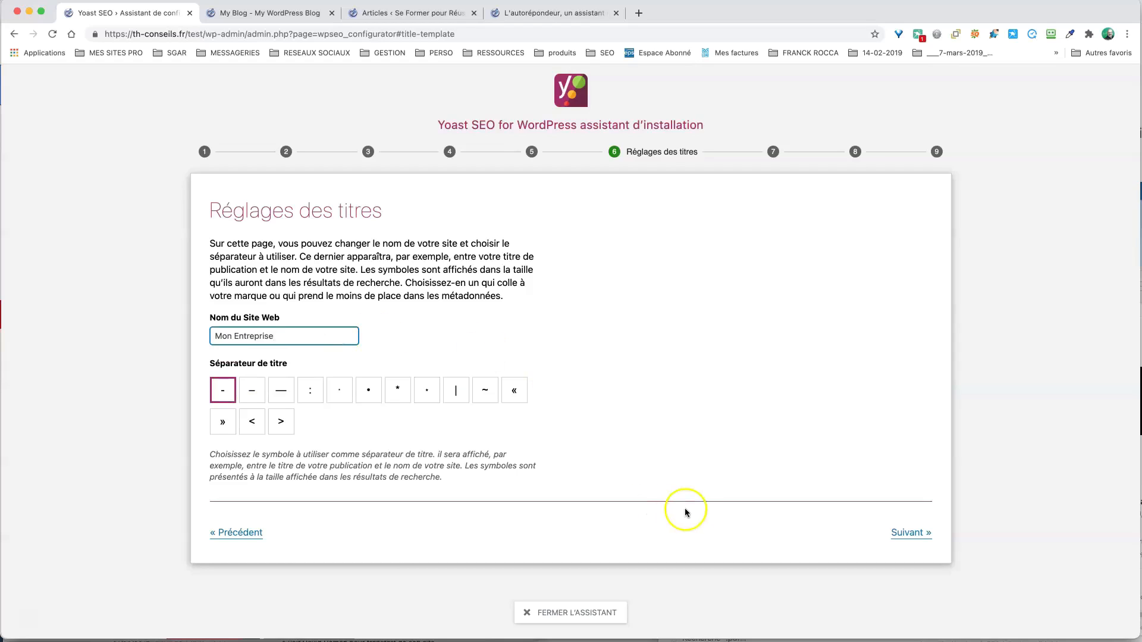
click(908, 534)
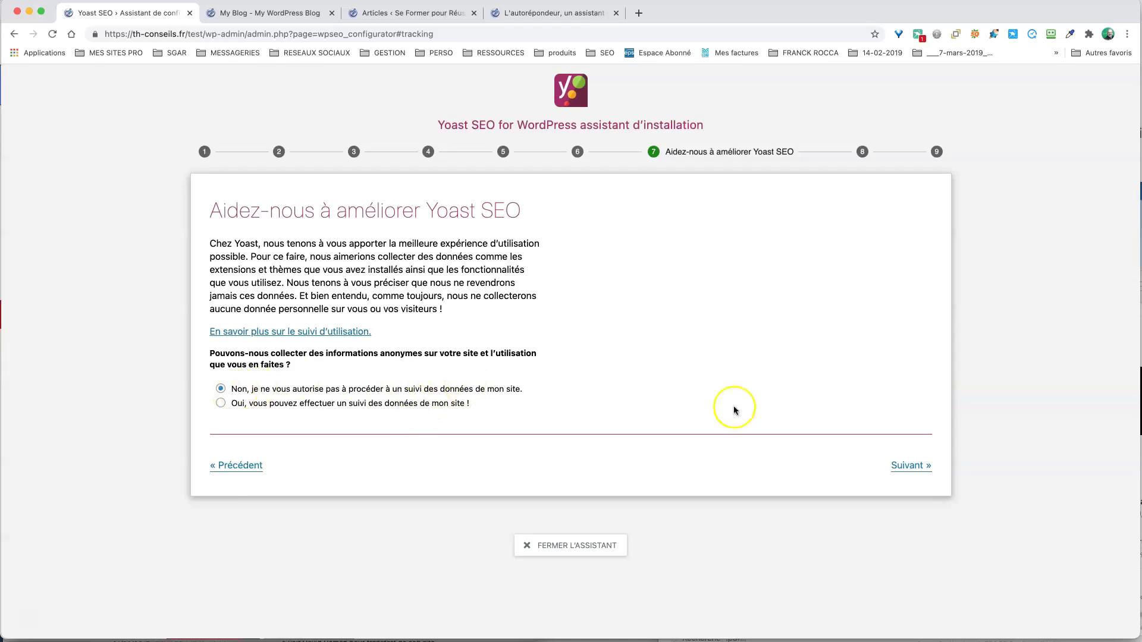
Finish and close the assistant with data tracking refused and the newsletter subscription skipped
click(911, 466)
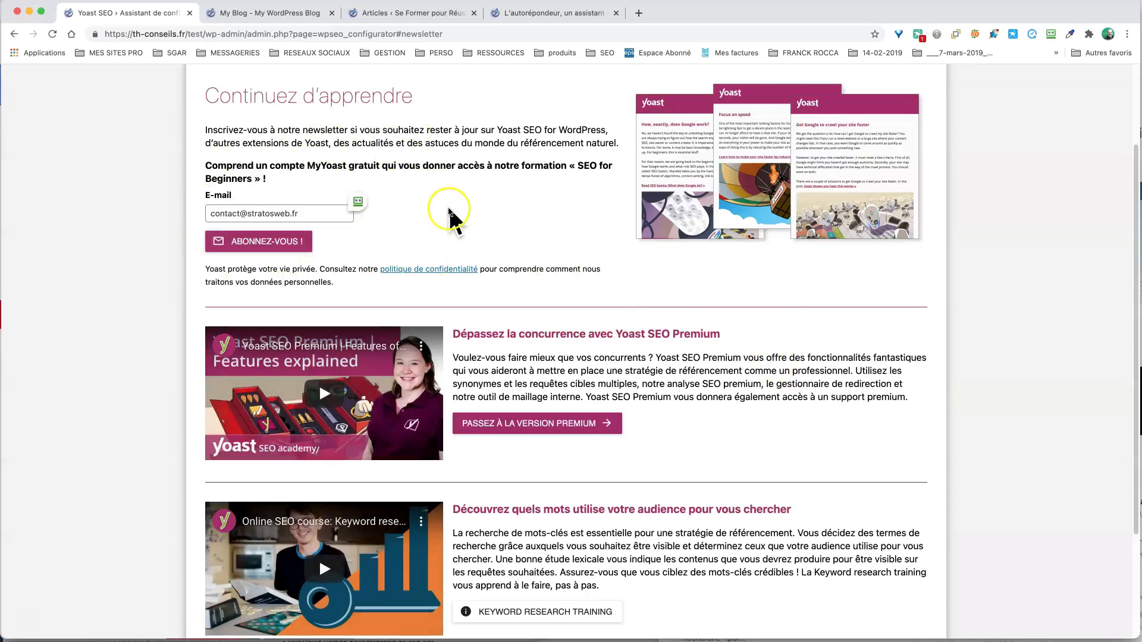
scroll(506, 279, down, 5)
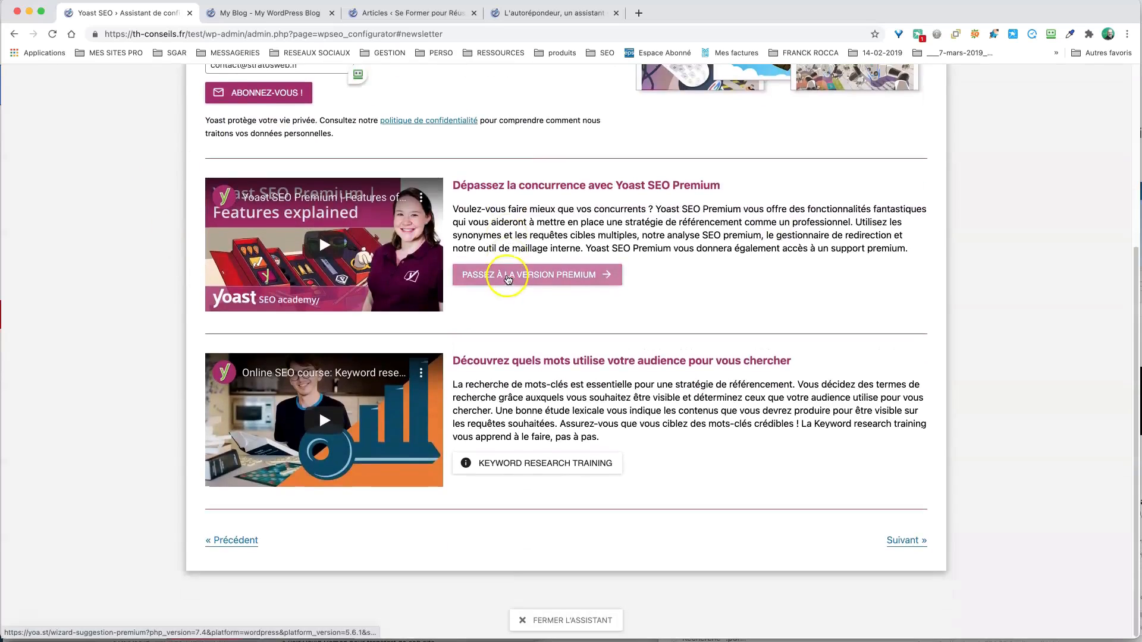
scroll(522, 290, up, 4)
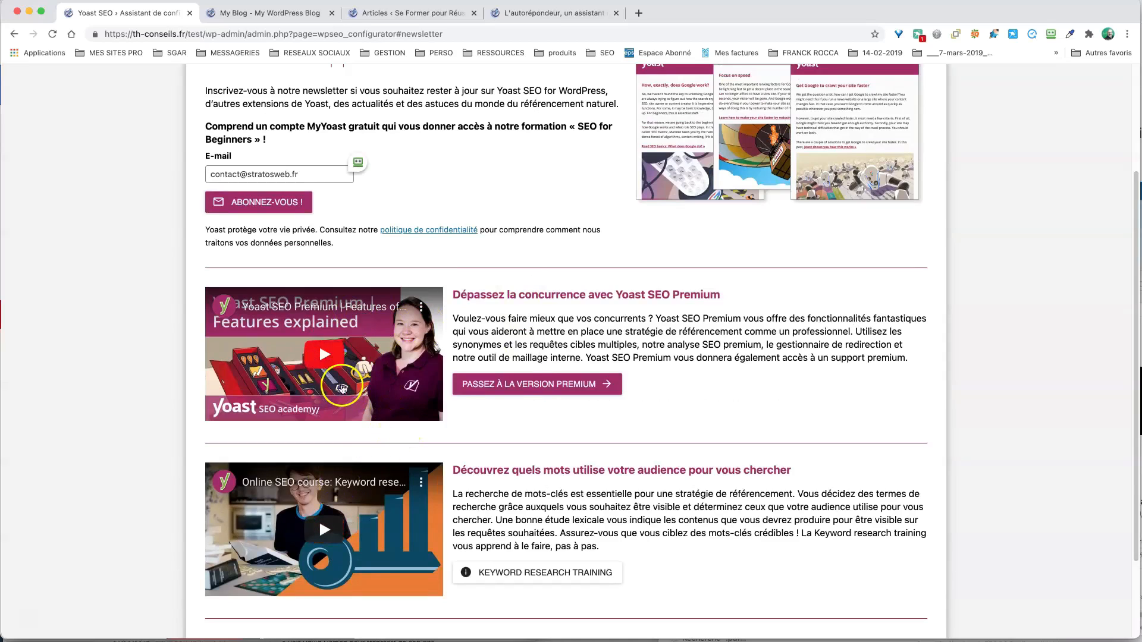
scroll(754, 518, down, 3)
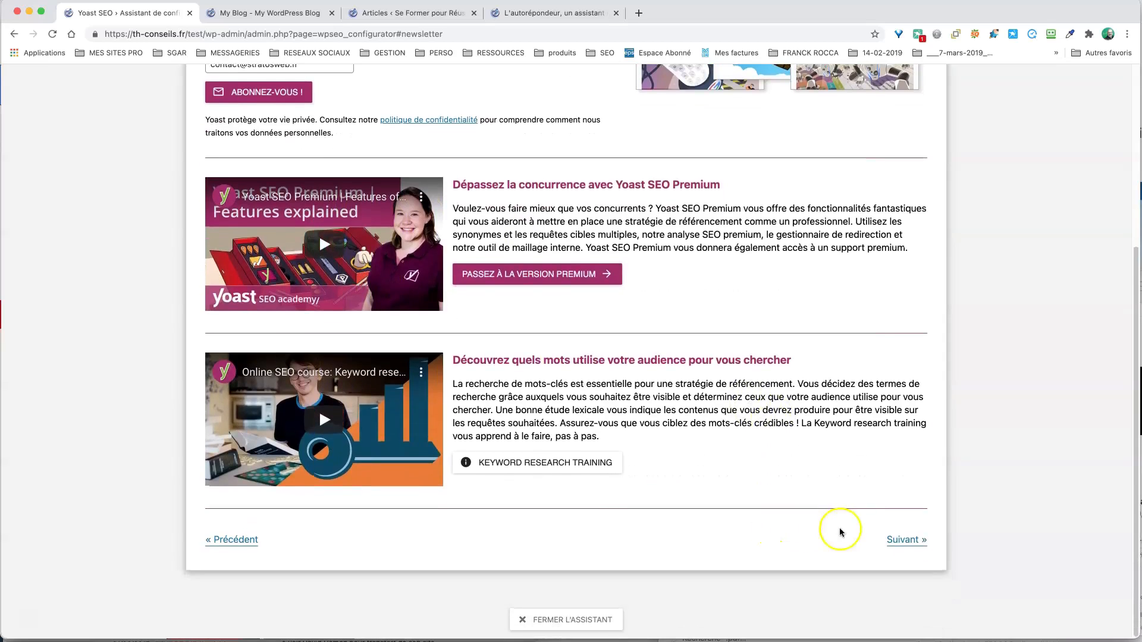
click(900, 539)
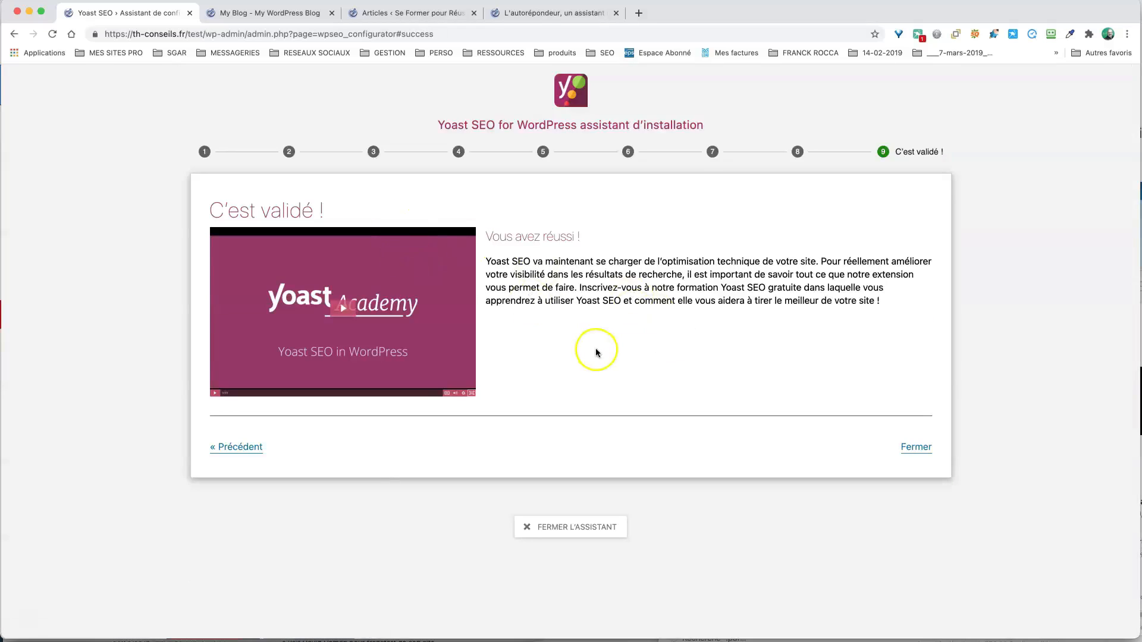
click(909, 446)
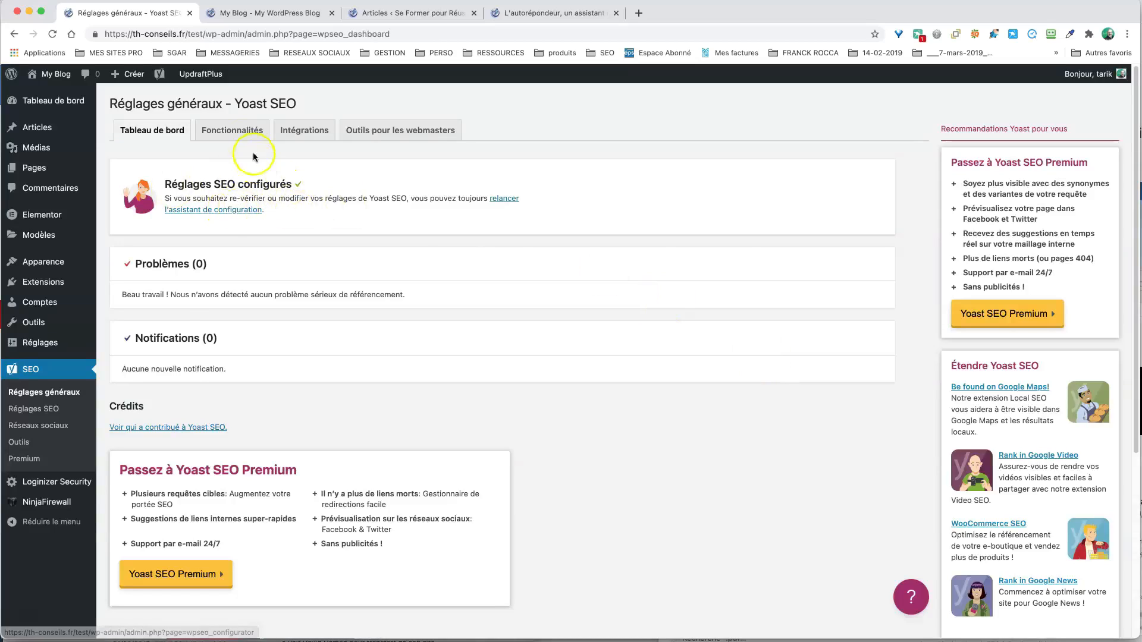
Review the Yoast features, integrations and webmaster tools settings, and save them with the verification codes left empty
click(235, 131)
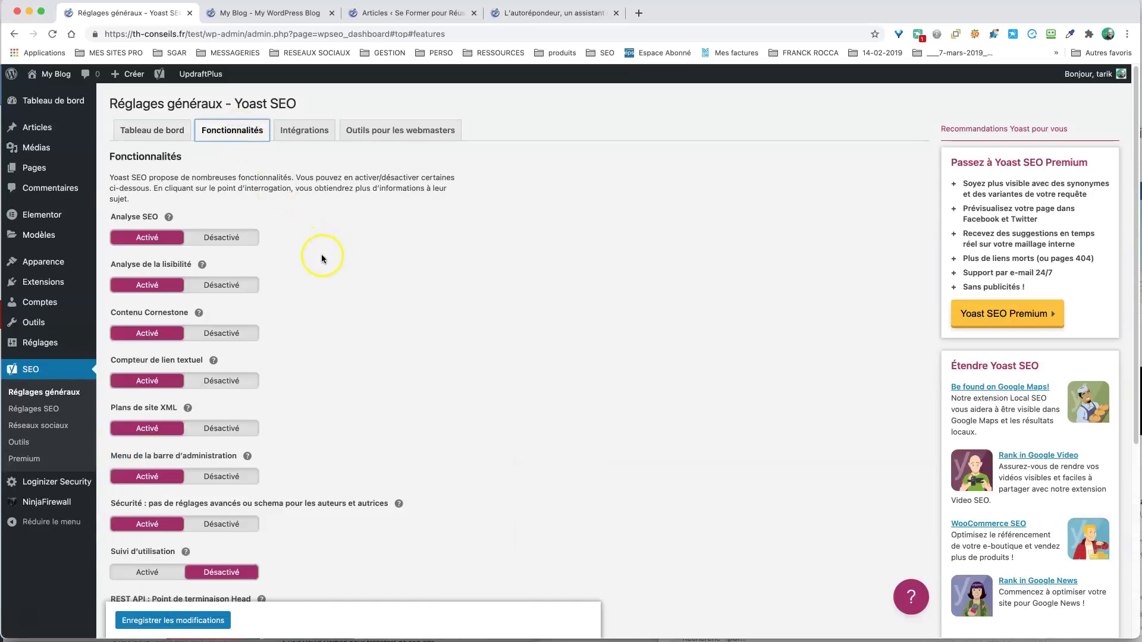
scroll(321, 256, down, 5)
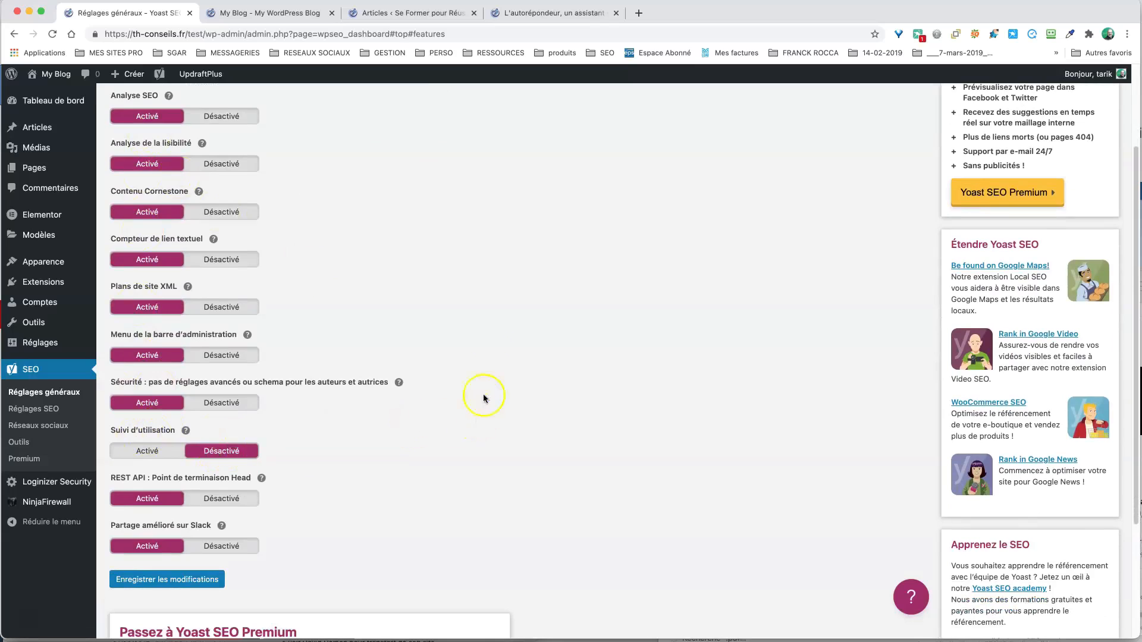
scroll(485, 316, up, 10)
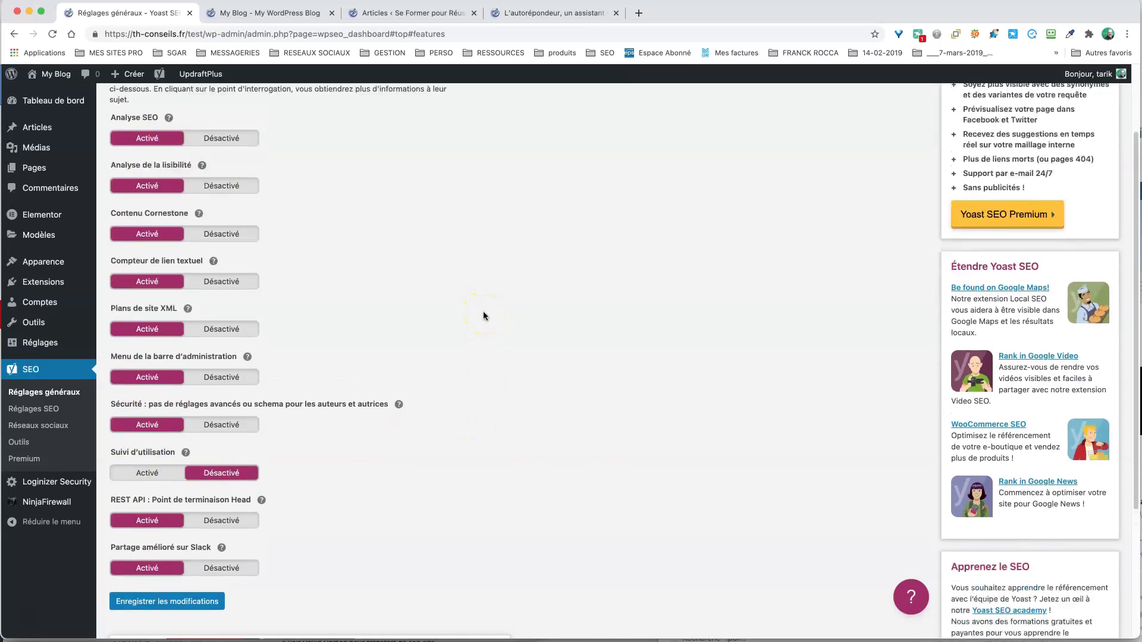
click(306, 130)
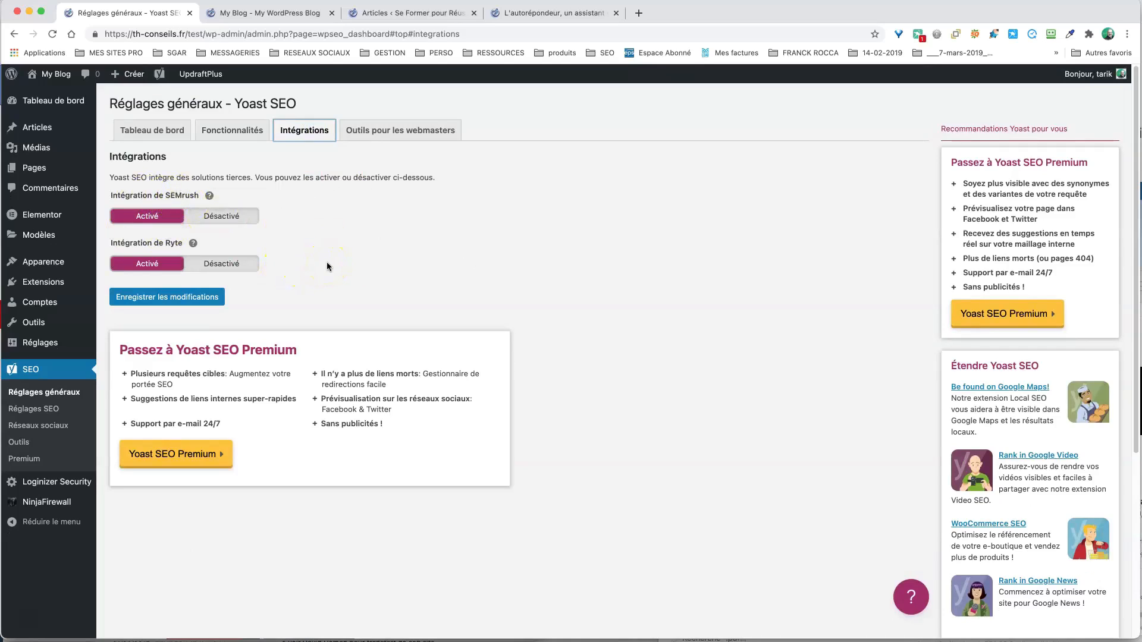
click(394, 131)
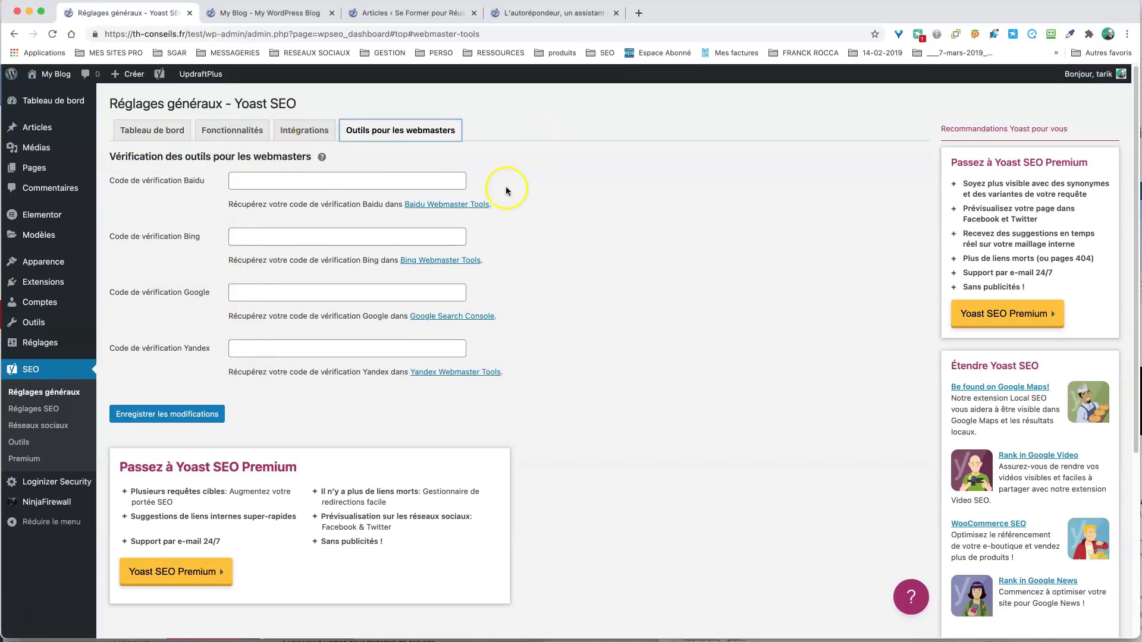
click(195, 415)
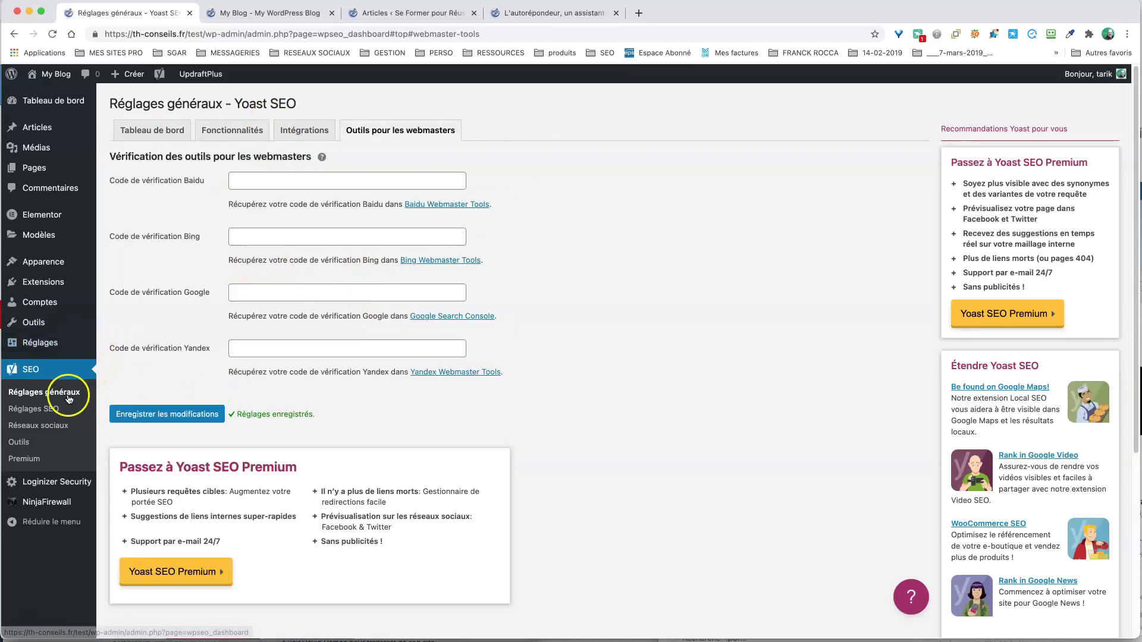
Open the Yoast SEO settings and look over the title separator, homepage meta and Knowledge Graph sections
click(32, 410)
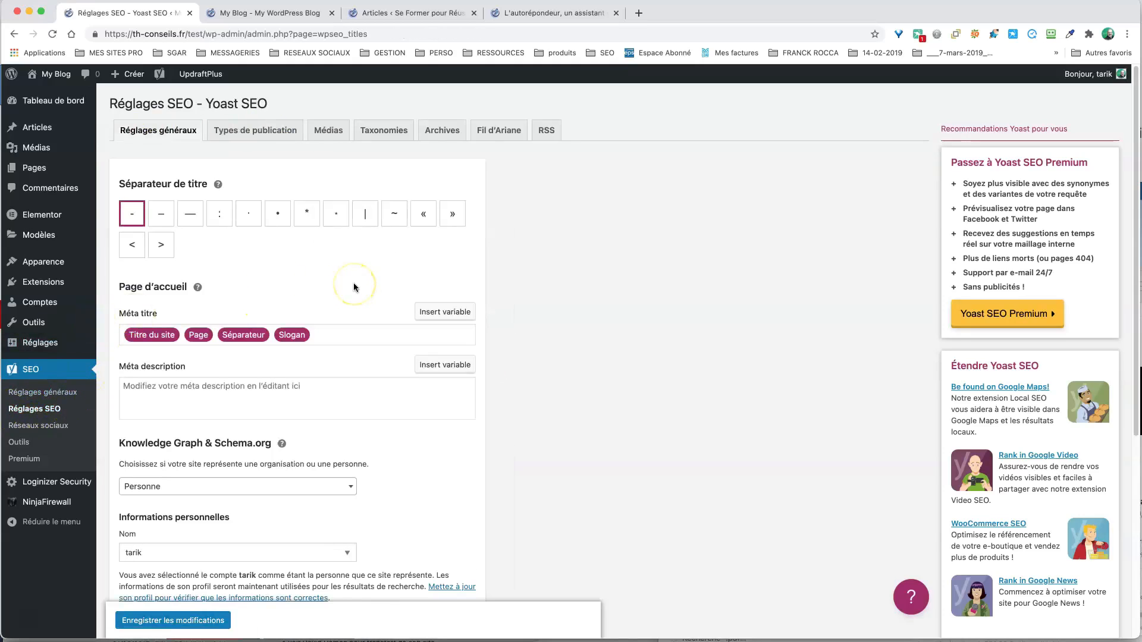
scroll(354, 287, down, 2)
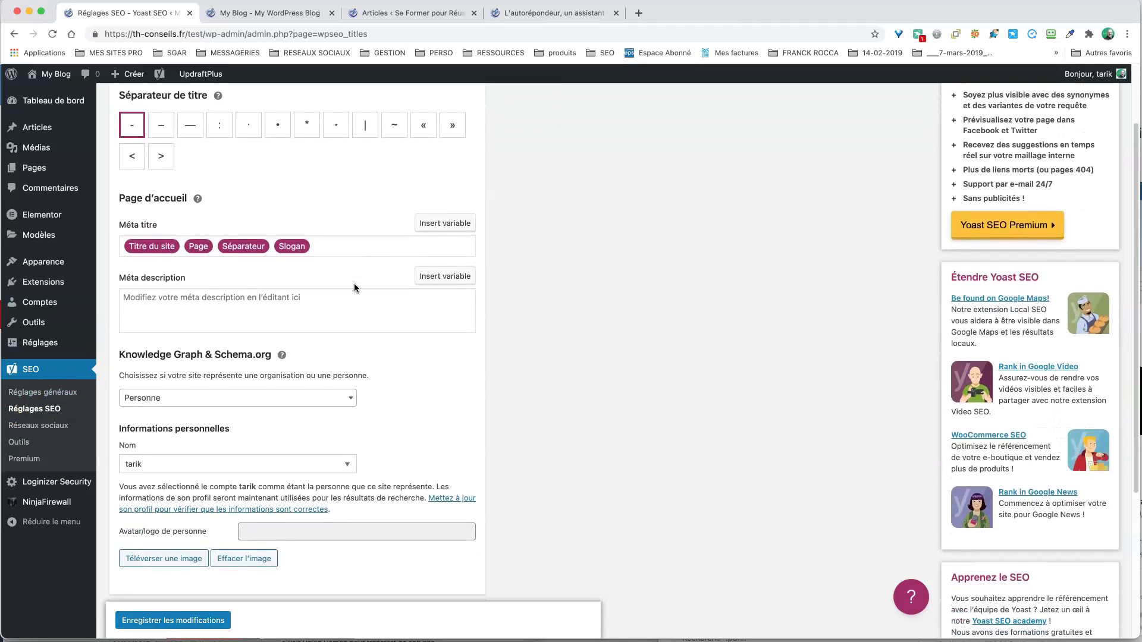
scroll(354, 288, up, 3)
click(363, 283)
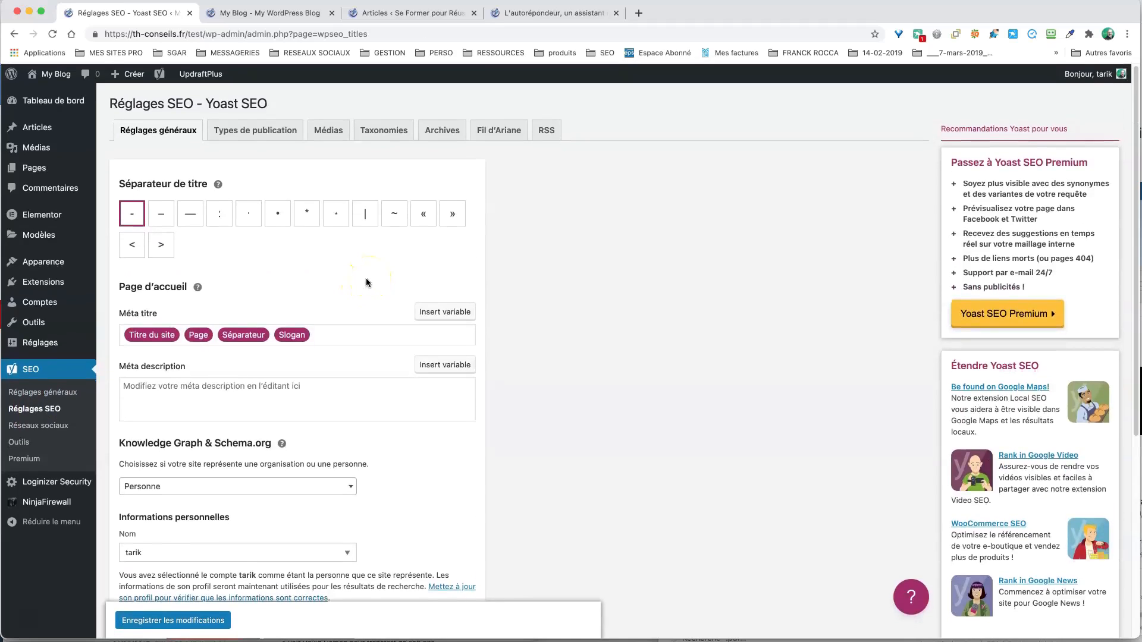
Search Google for "maison rouge" in a new browser tab
click(639, 13)
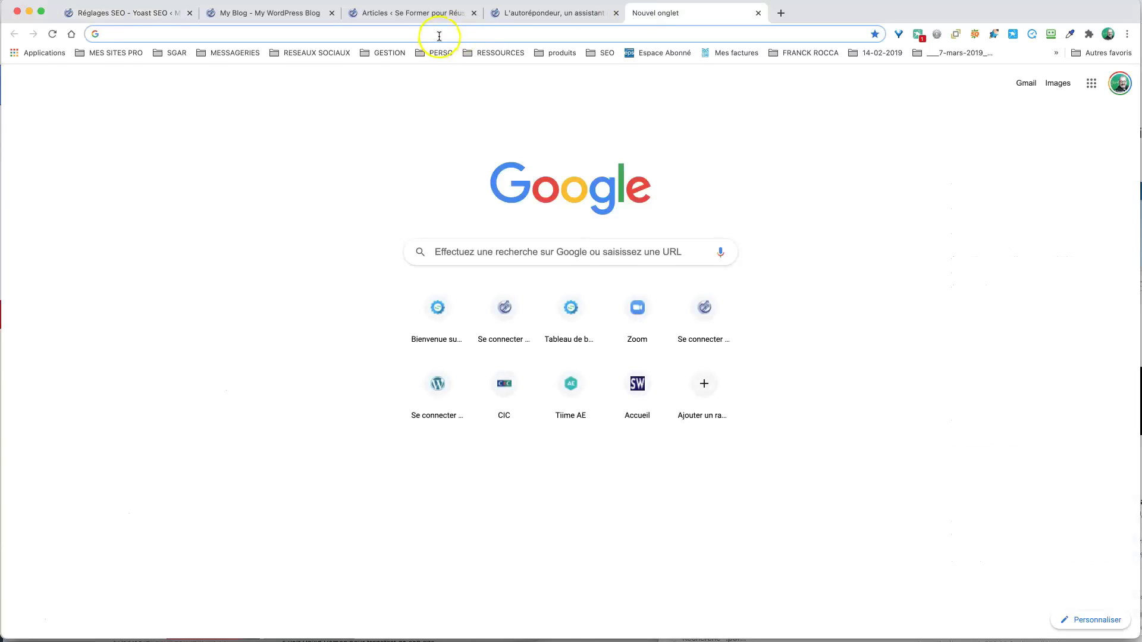
click(470, 249)
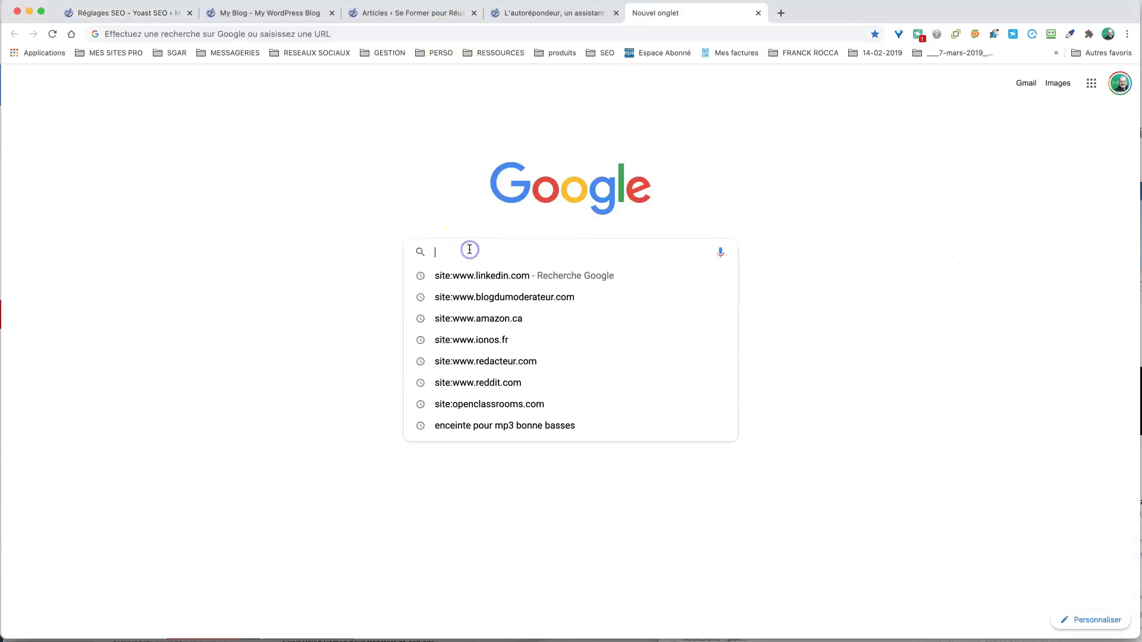
text(maison )
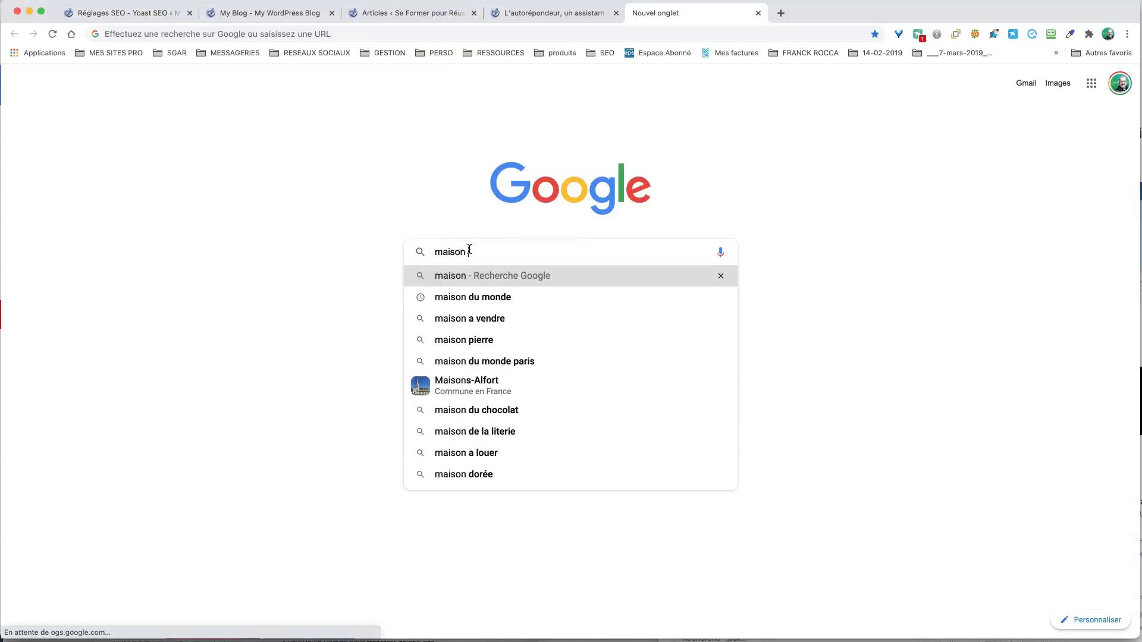
text(rouge)
key(Return)
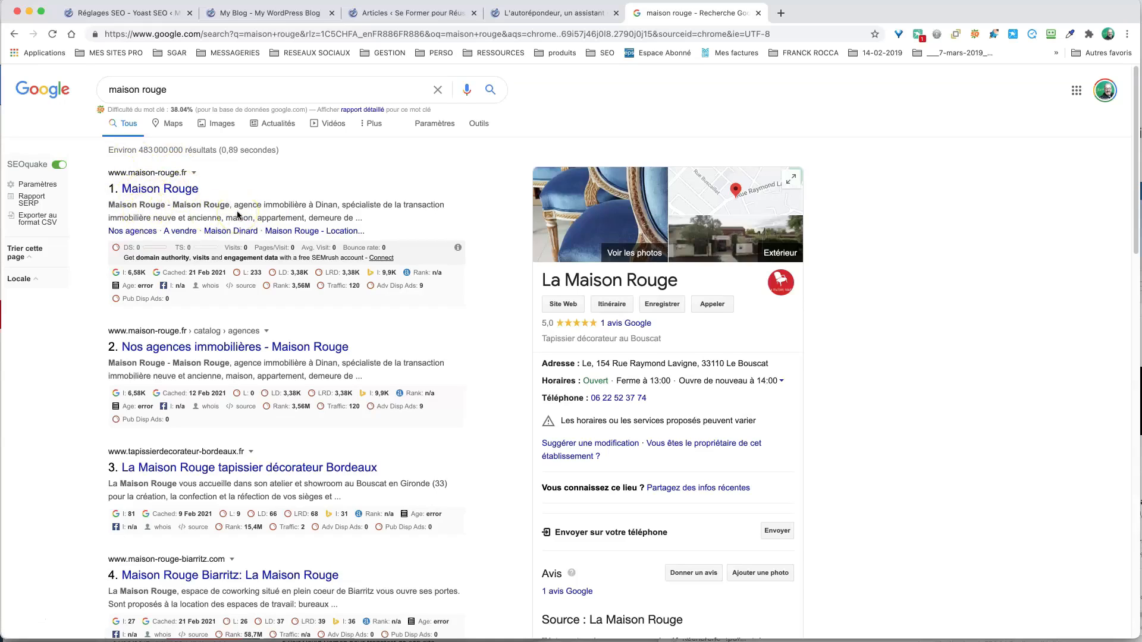
Browse the search results and view "Présentation - la maison rouge" in a separate tab
scroll(240, 217, down, 5)
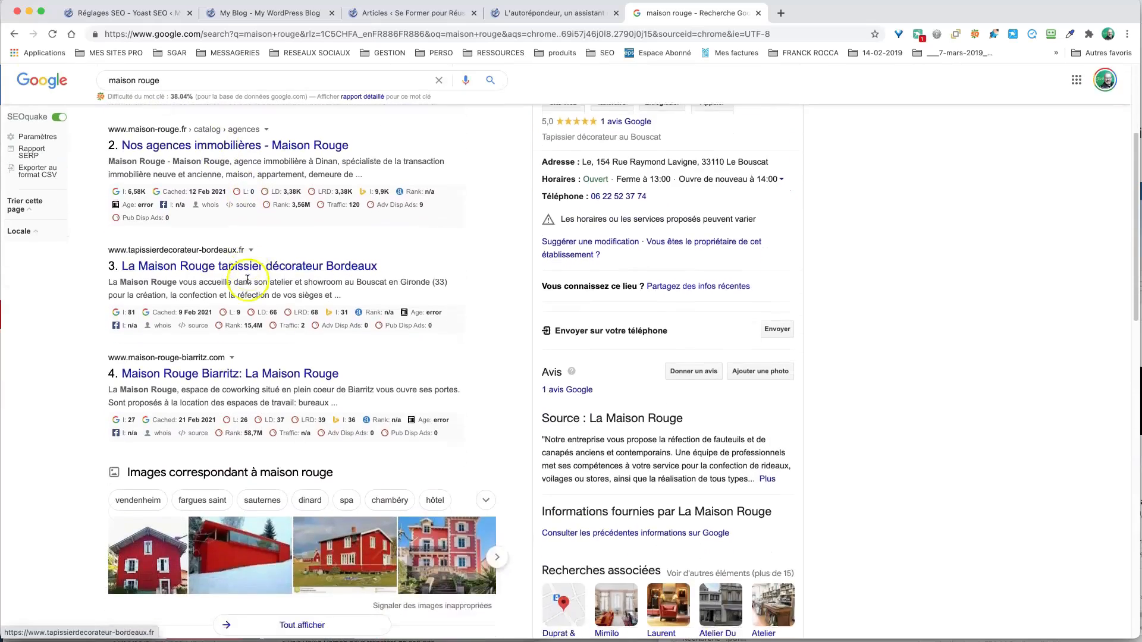
scroll(248, 282, down, 6)
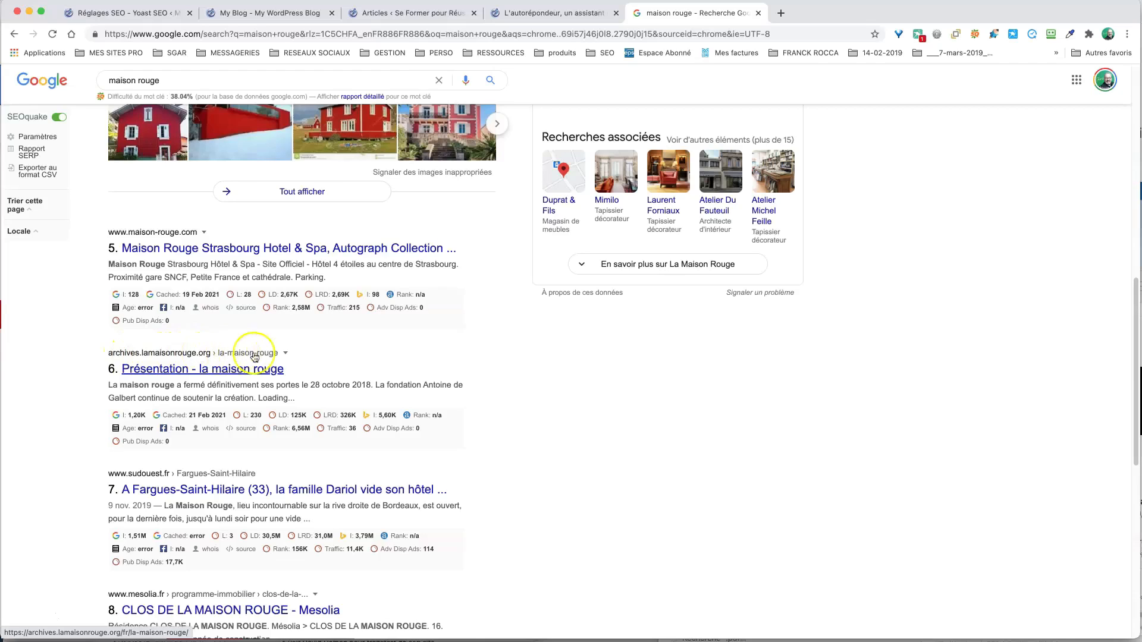
right_click(206, 373)
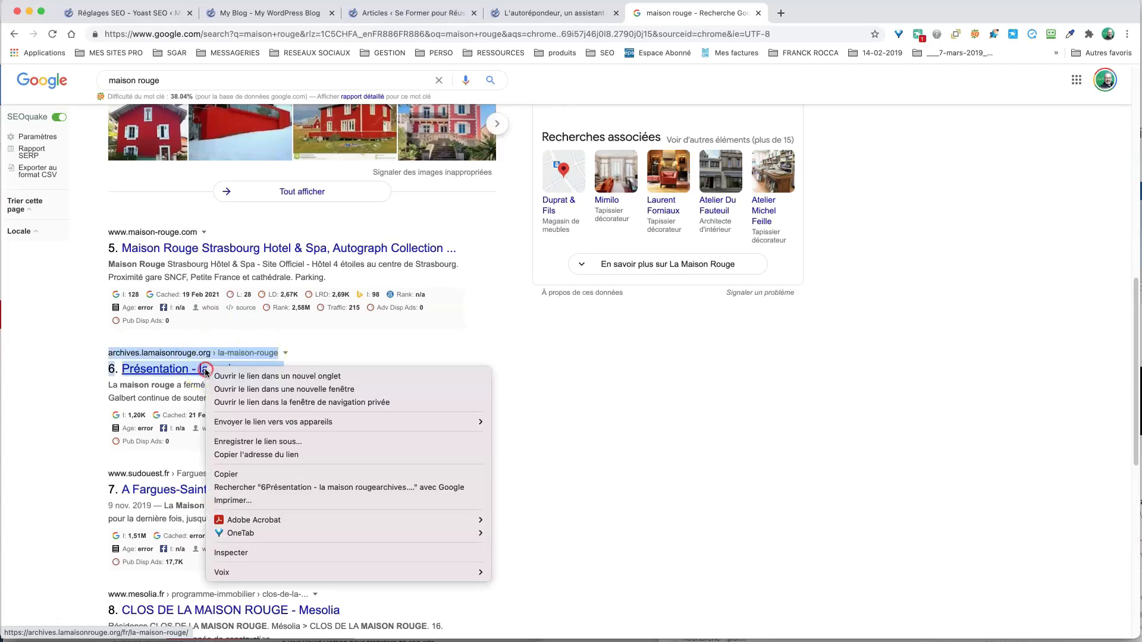
click(237, 374)
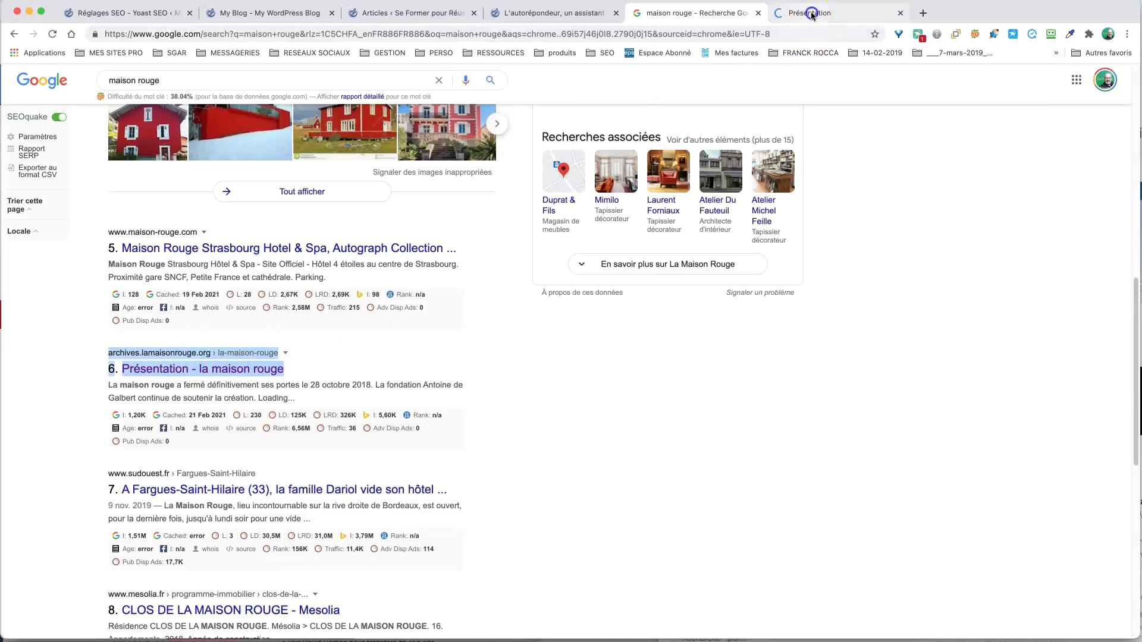
click(810, 13)
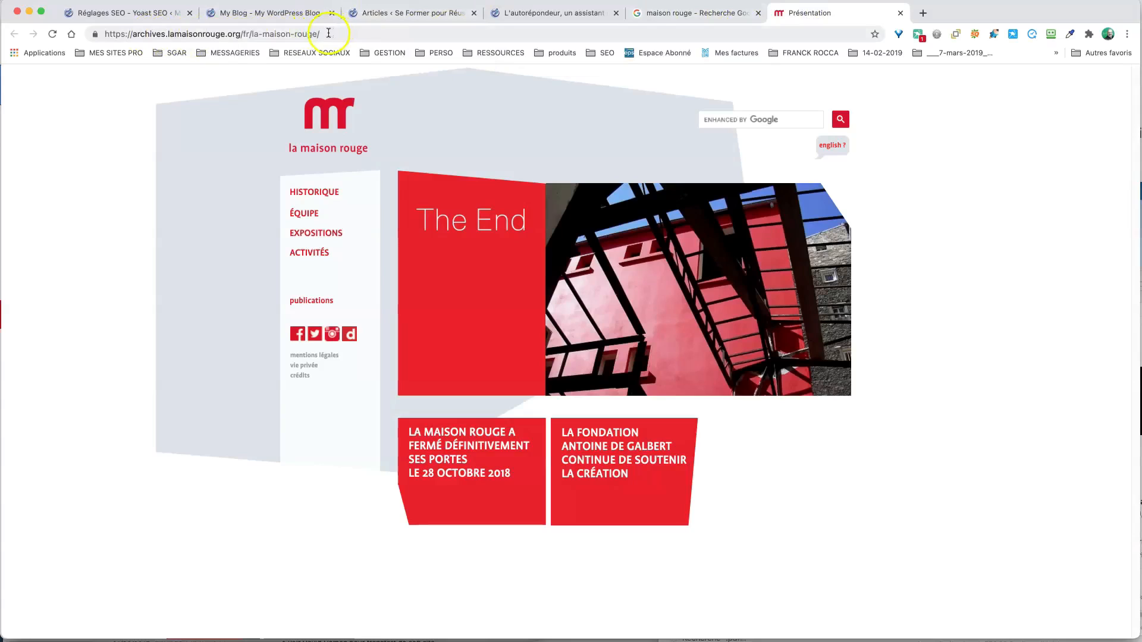
Examine the domain part of the opened page's URL and return to the "maison rouge" search results
drag(328, 33, 138, 33)
click(225, 34)
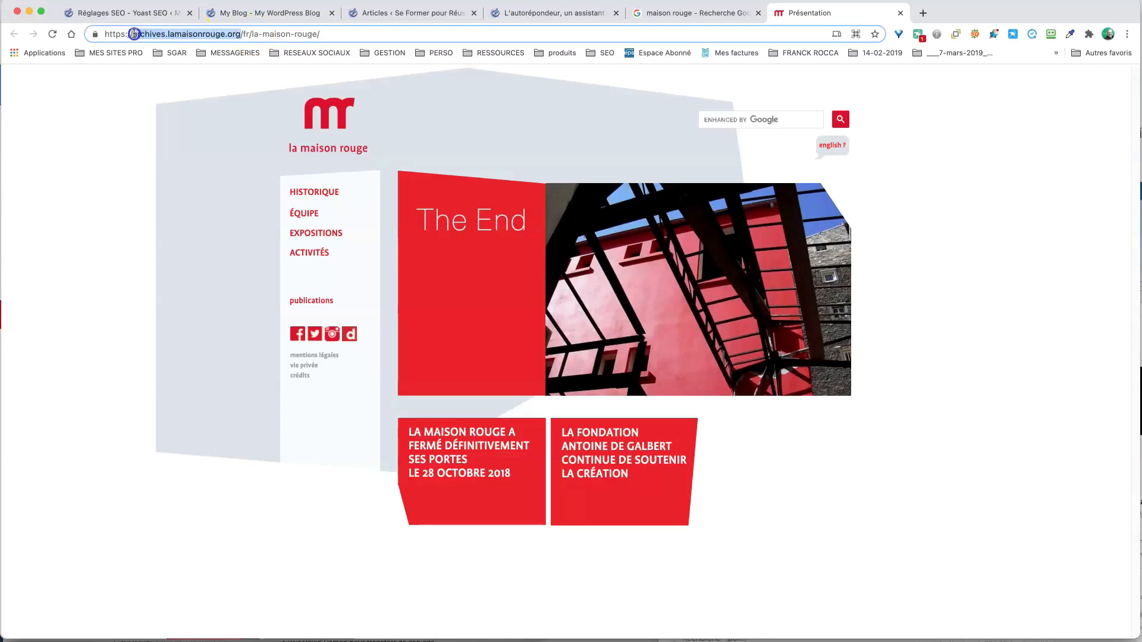
click(242, 33)
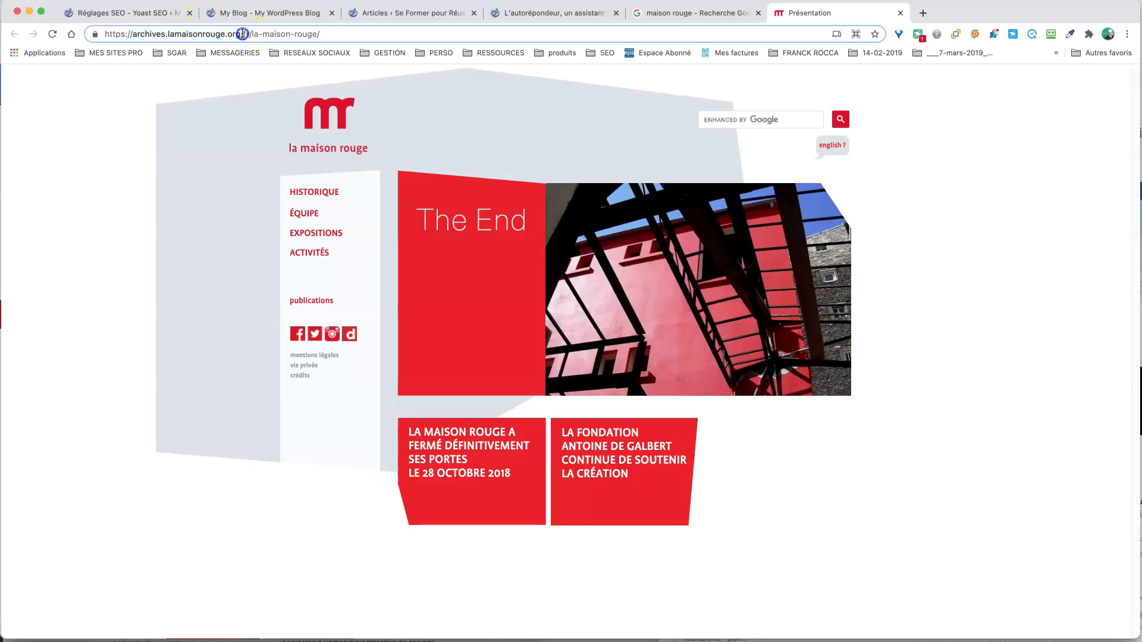
click(722, 13)
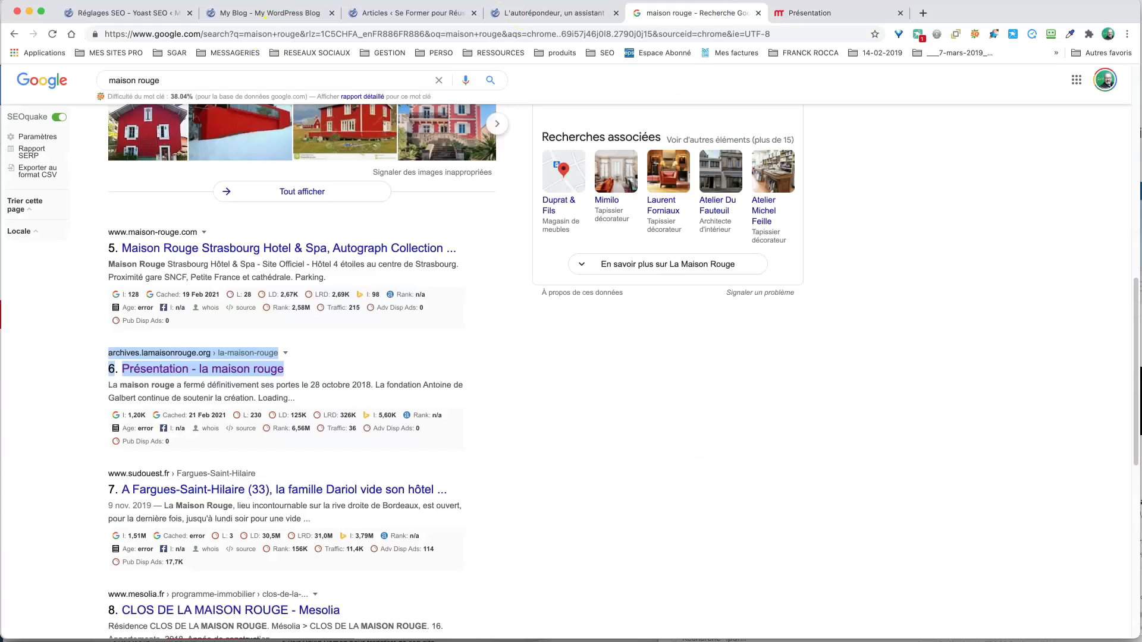
click(403, 368)
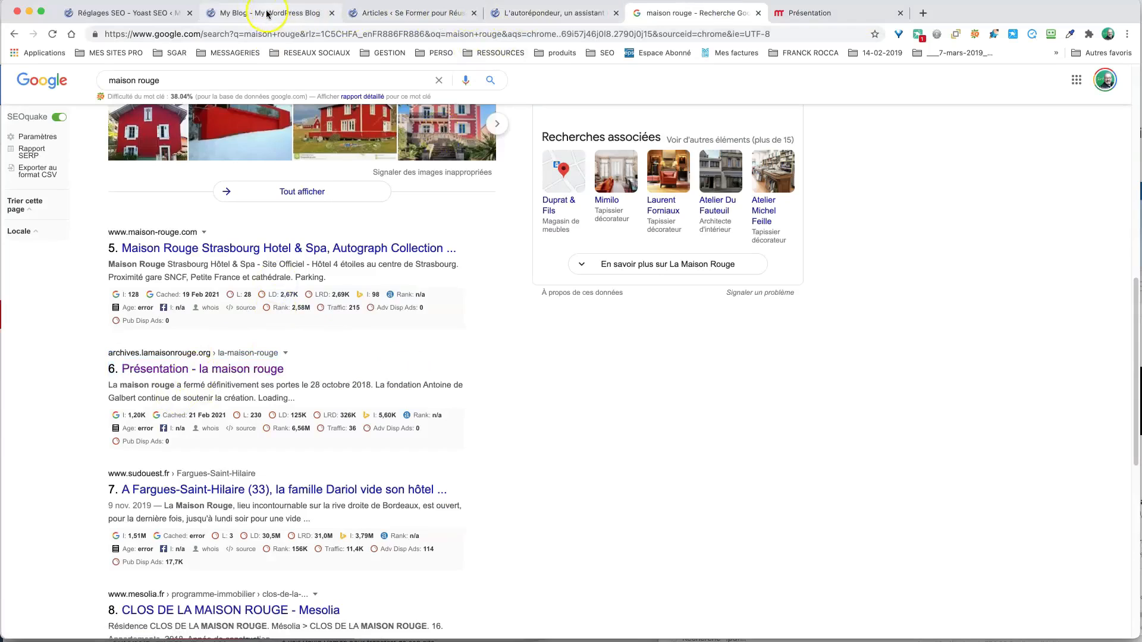
Compare Yoast's homepage meta title and description fields with the description snippet of the Maison Rouge Strasbourg search result
click(108, 12)
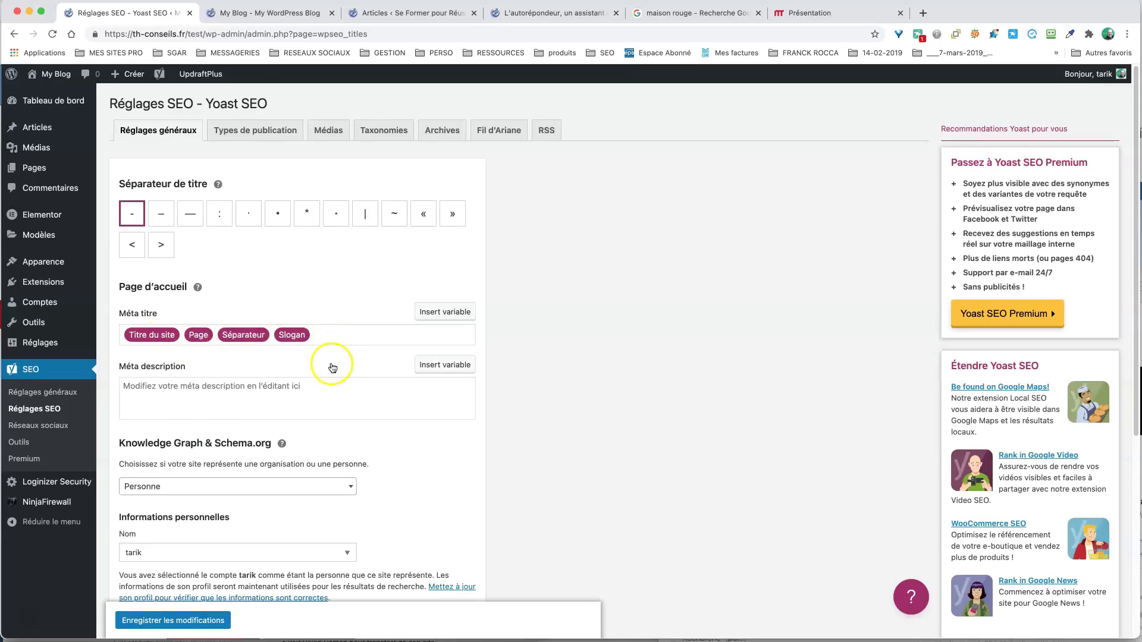
scroll(321, 363, down, 1)
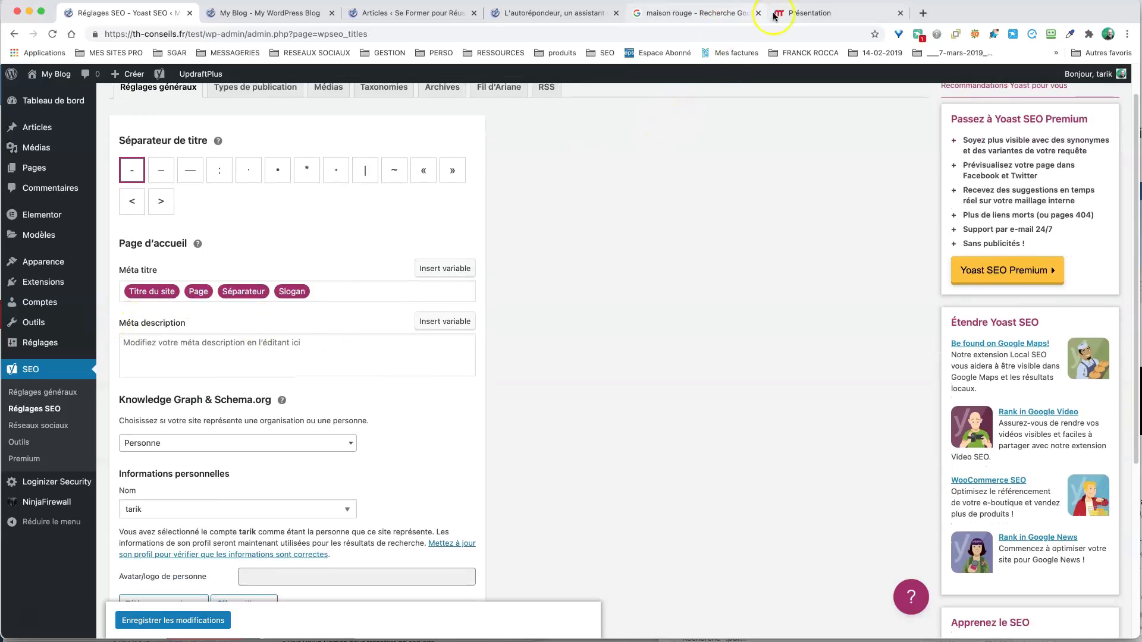
click(693, 16)
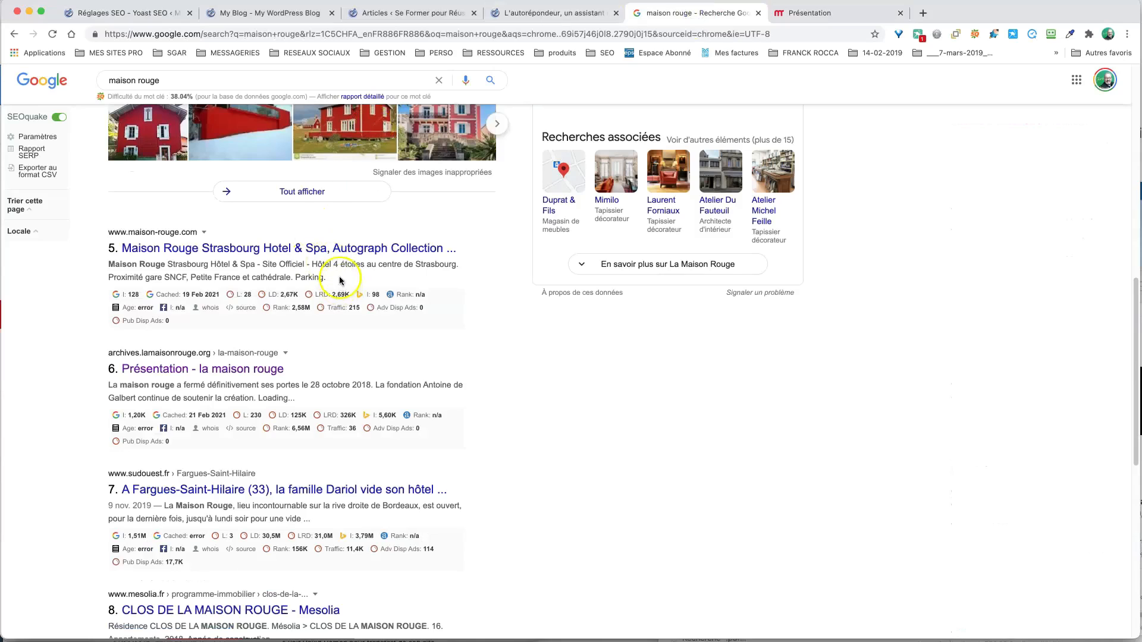
drag(335, 276, 105, 267)
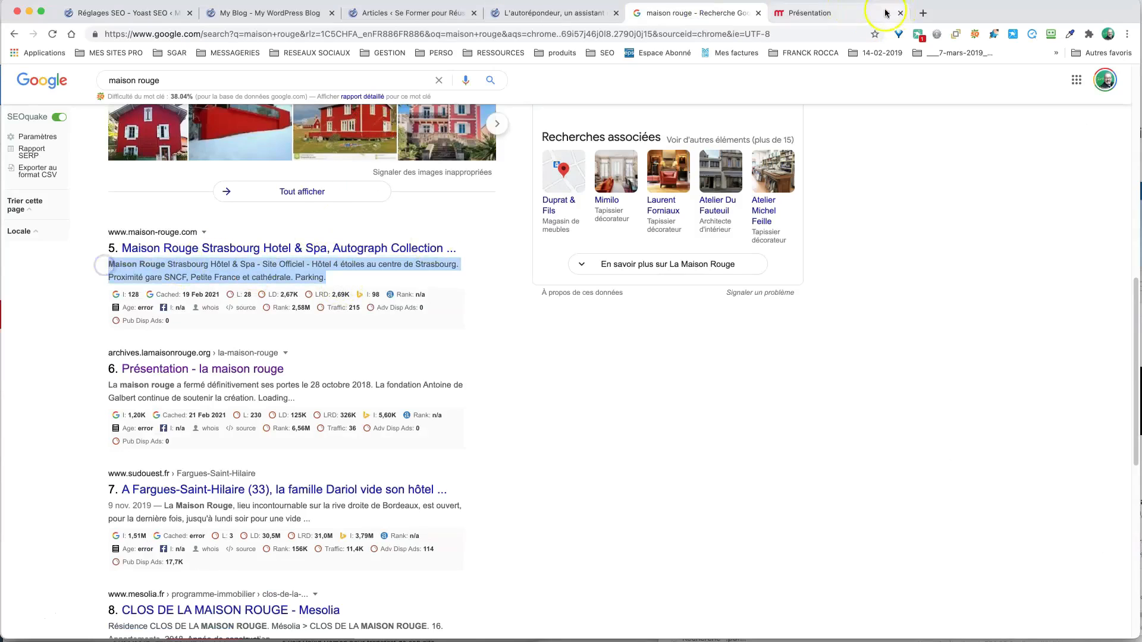
click(162, 12)
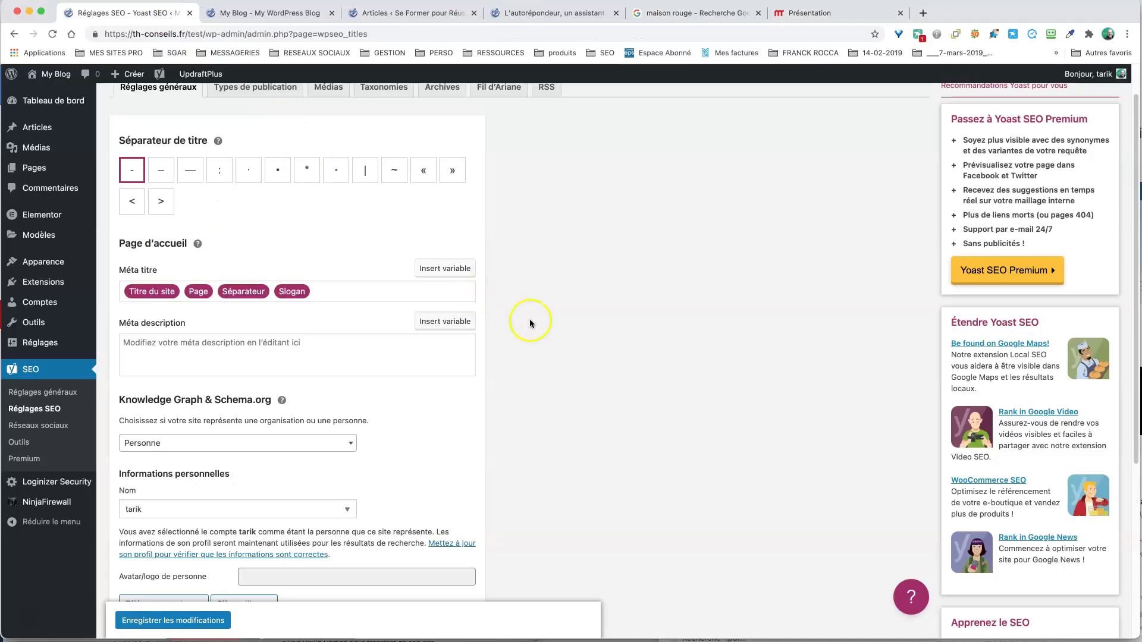
Keep "Personne" as the Knowledge Graph site type and select the listed user account as the person's name
scroll(529, 318, down, 5)
scroll(530, 318, up, 2)
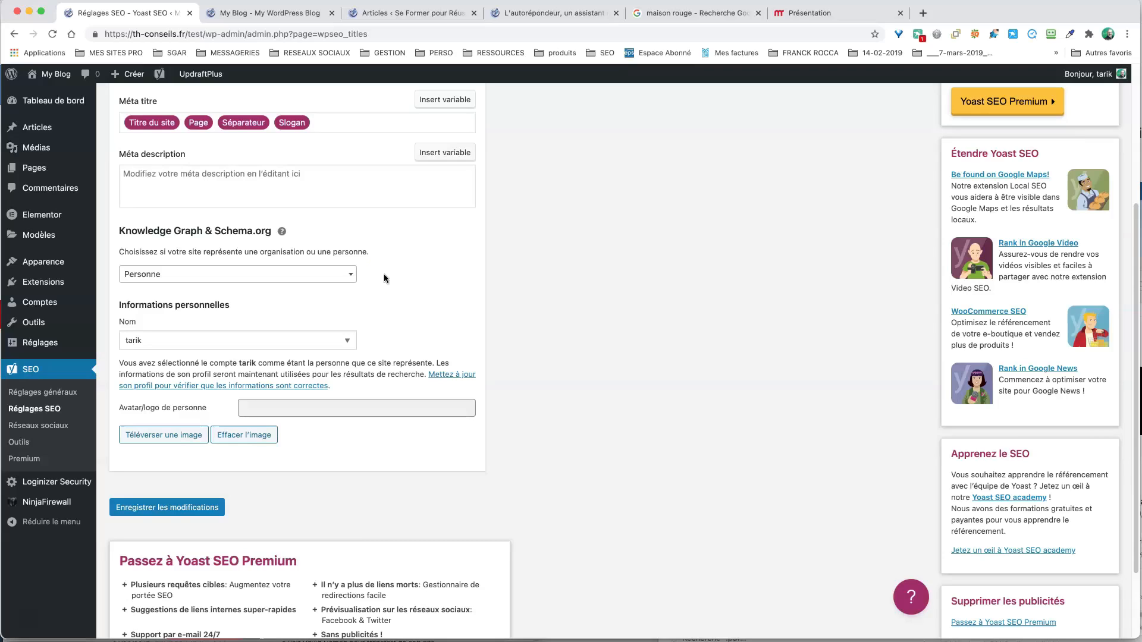
scroll(384, 275, down, 1)
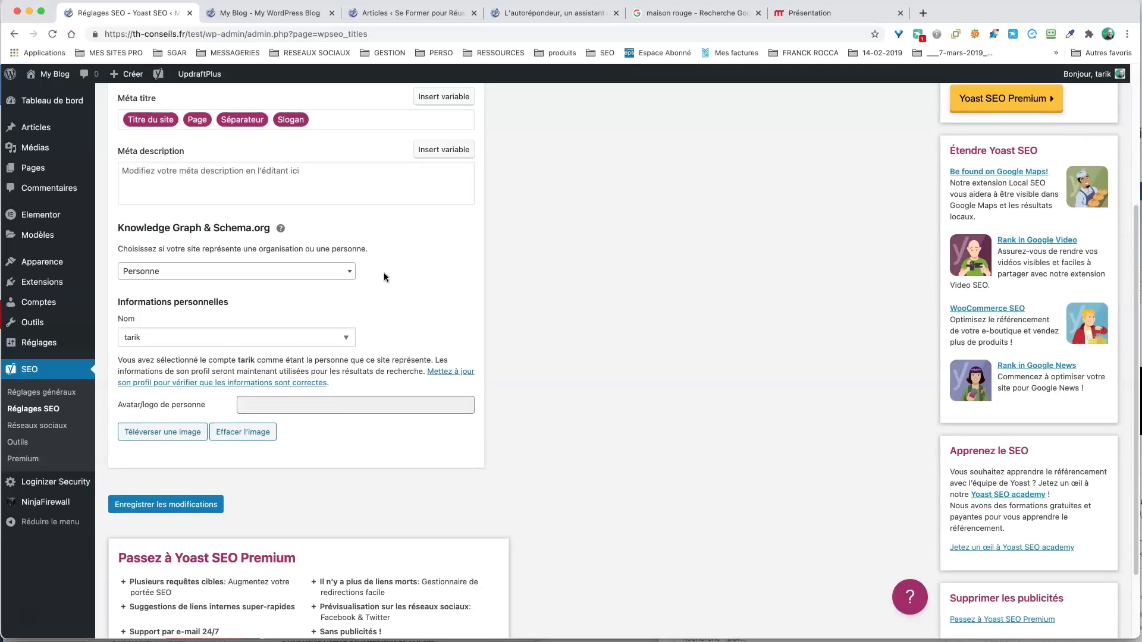
click(260, 243)
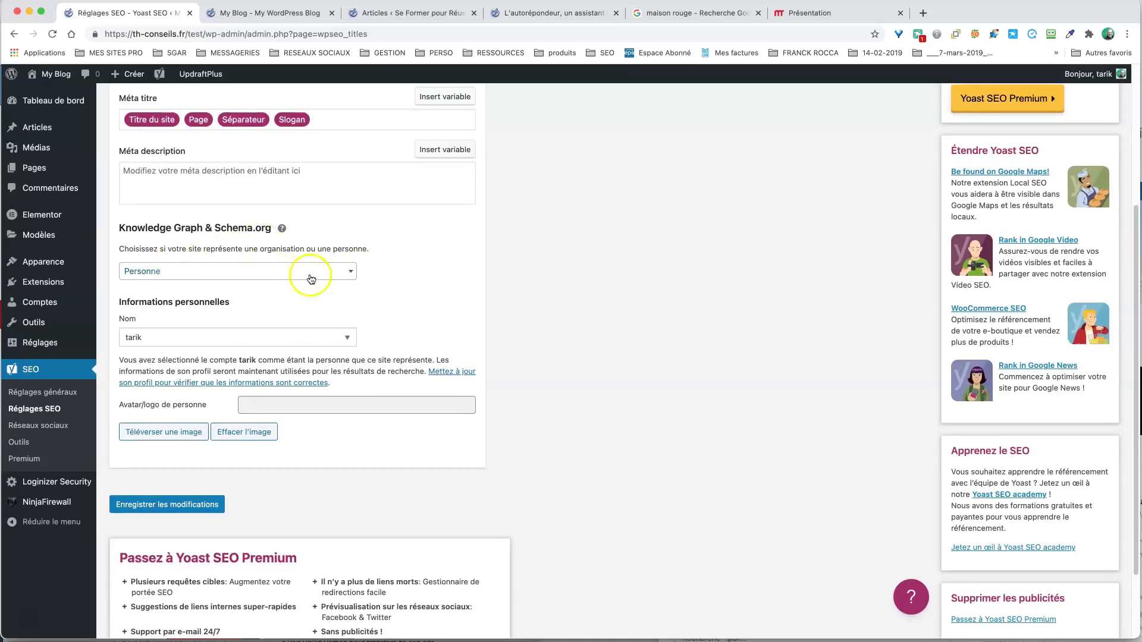
click(344, 271)
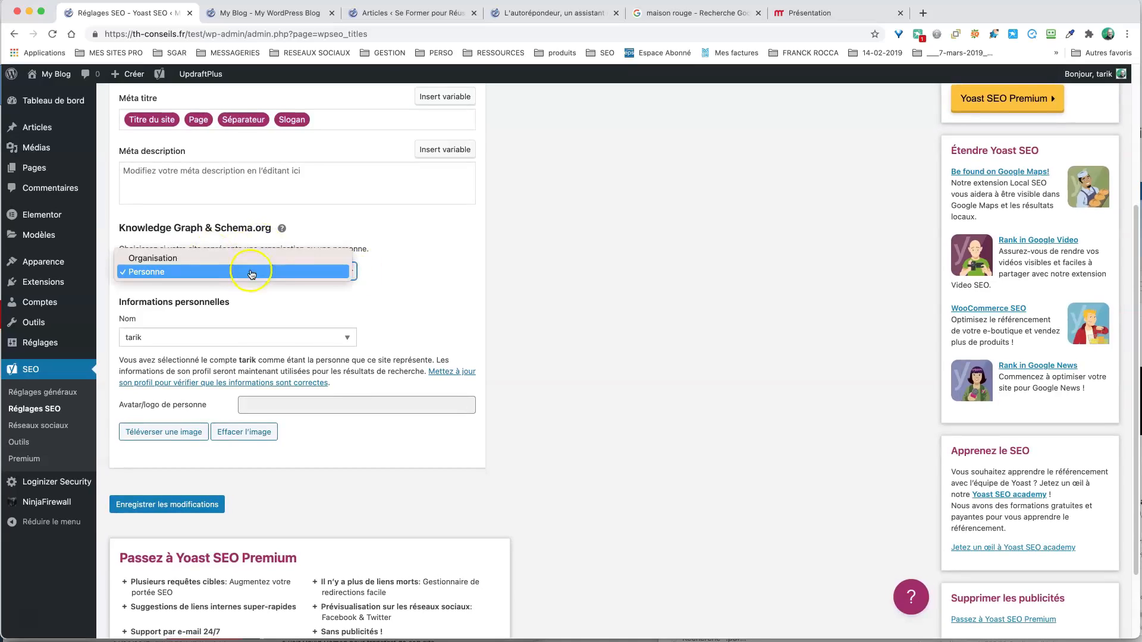
click(434, 298)
click(295, 337)
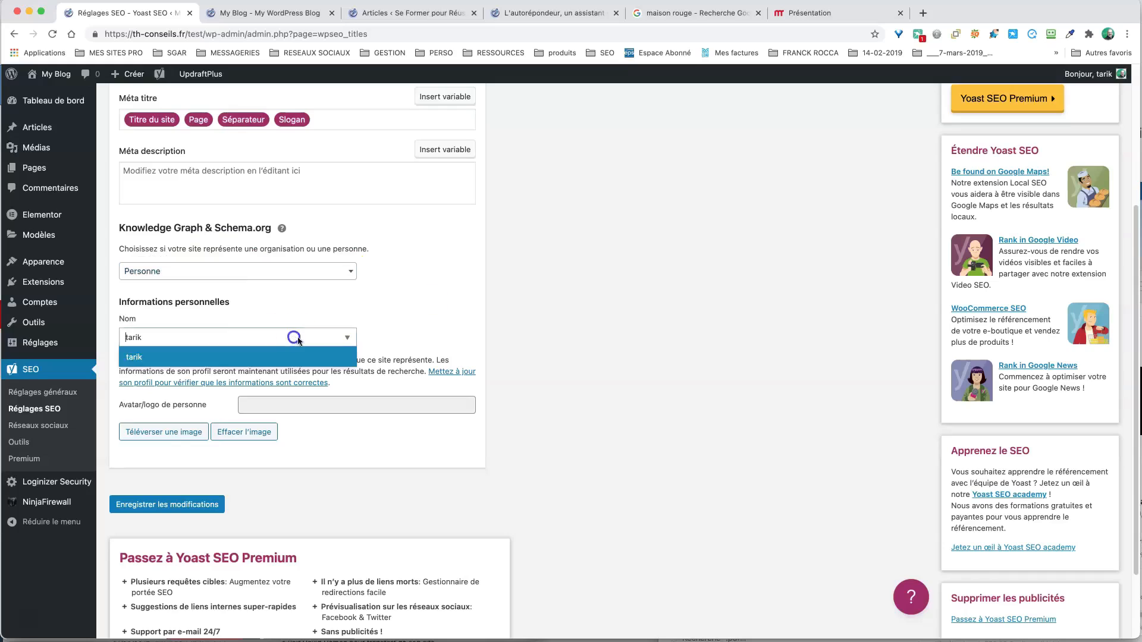
click(267, 359)
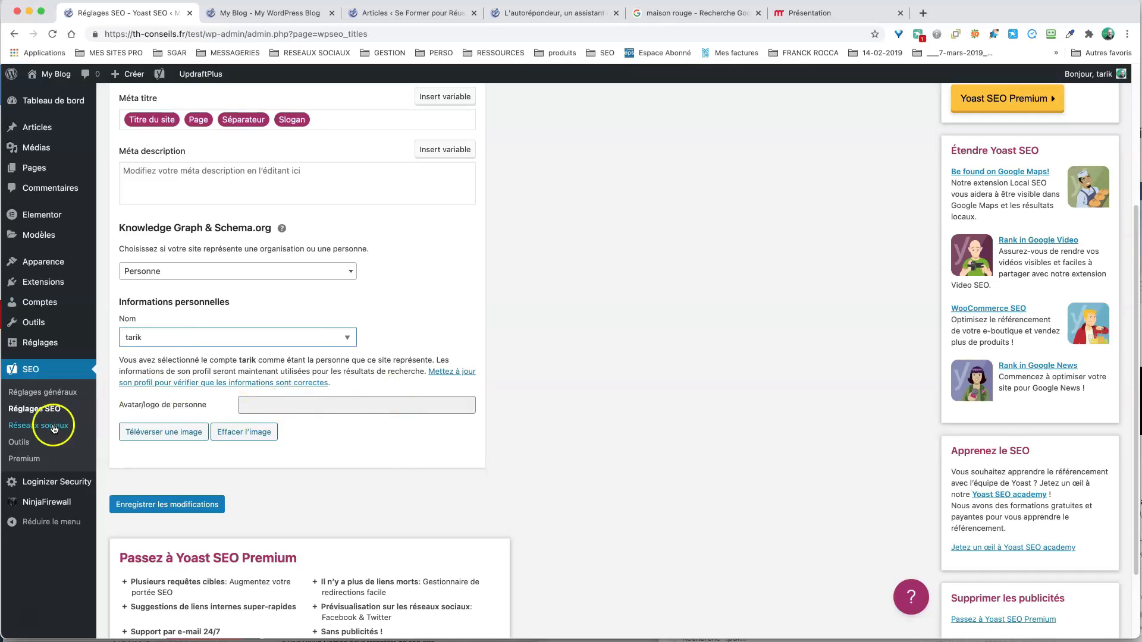
Review the publication type settings for Articles and Pages, including search visibility, meta title and schema defaults
scroll(331, 360, up, 4)
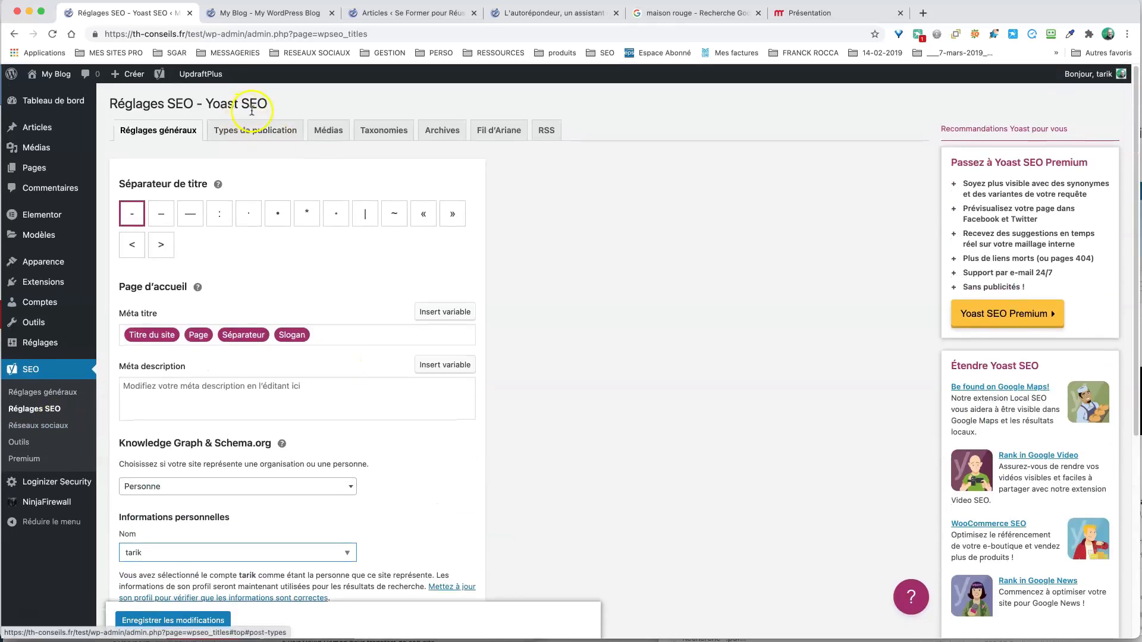
click(255, 132)
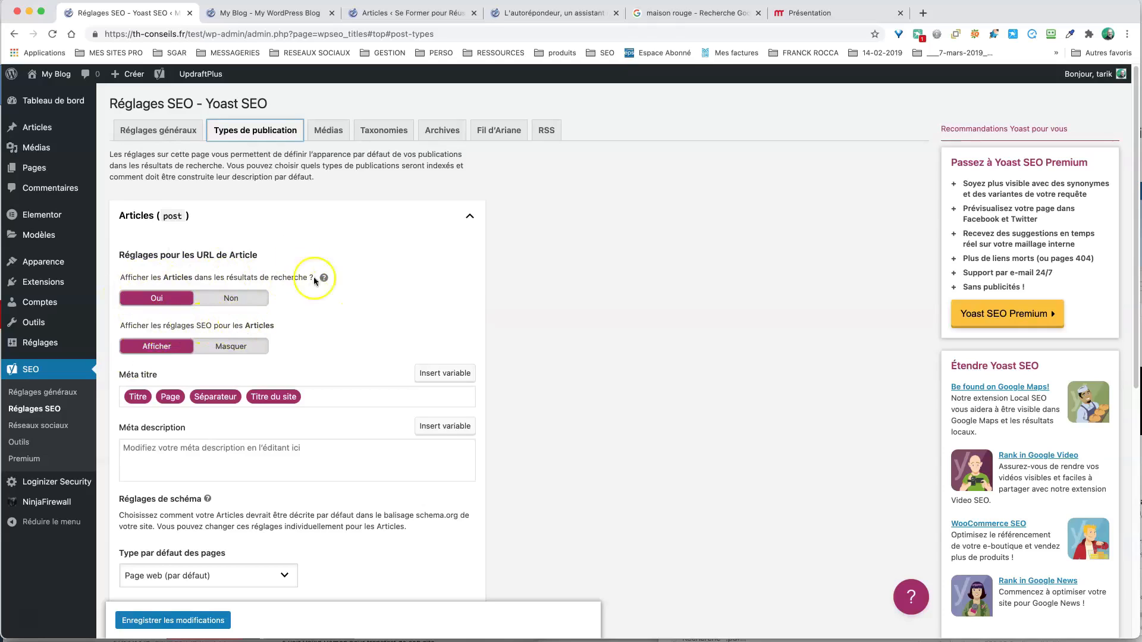
scroll(340, 324, down, 10)
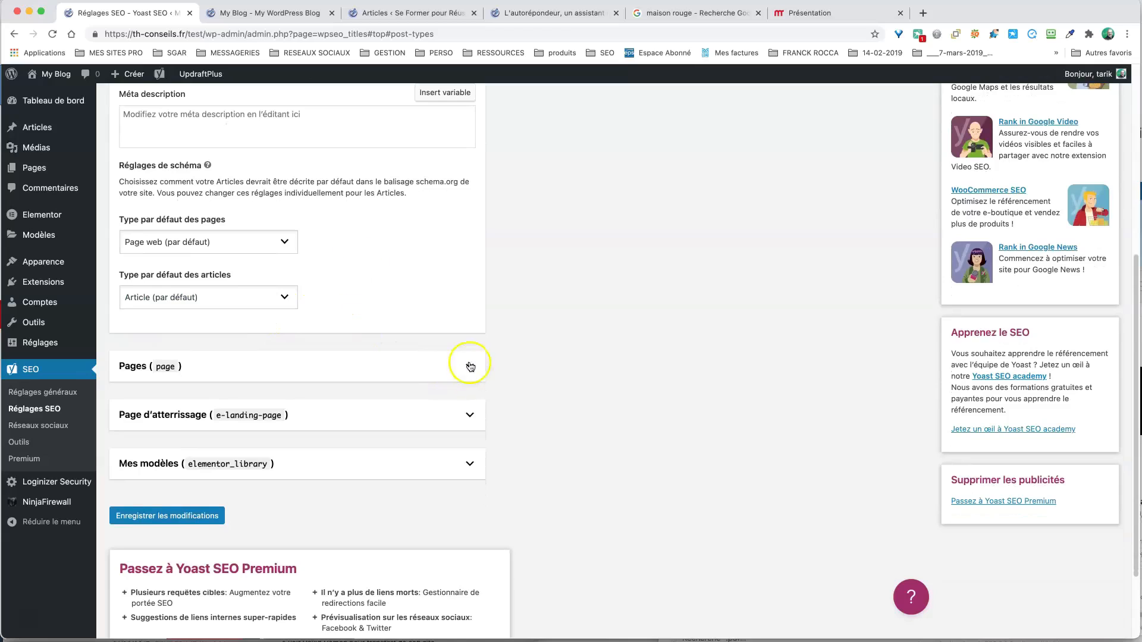
click(470, 366)
scroll(397, 376, down, 5)
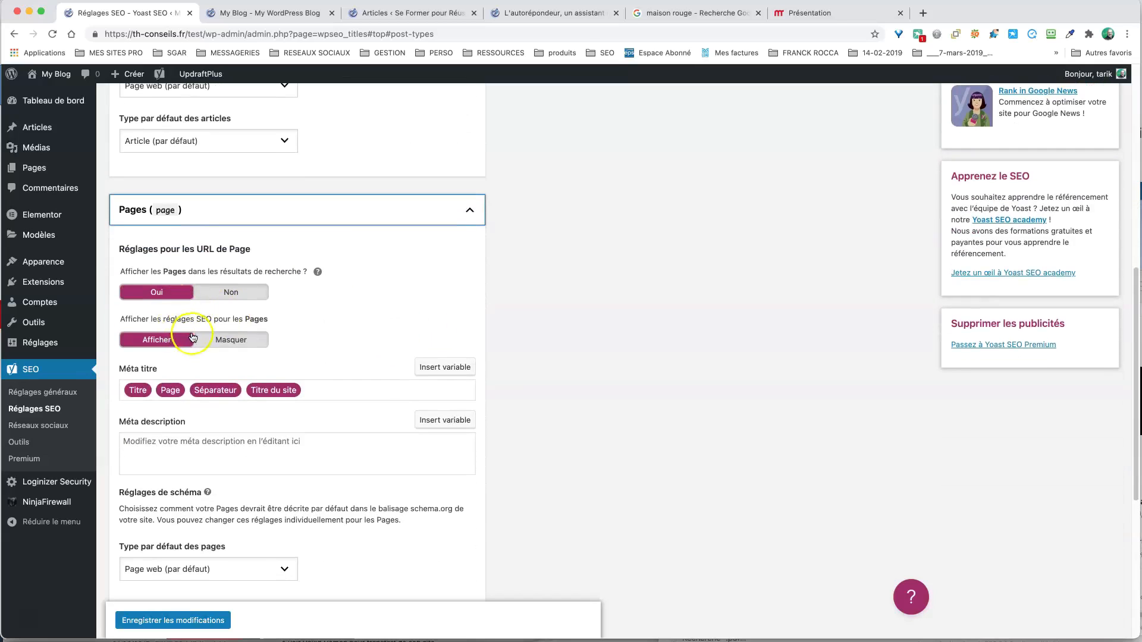
scroll(380, 362, down, 10)
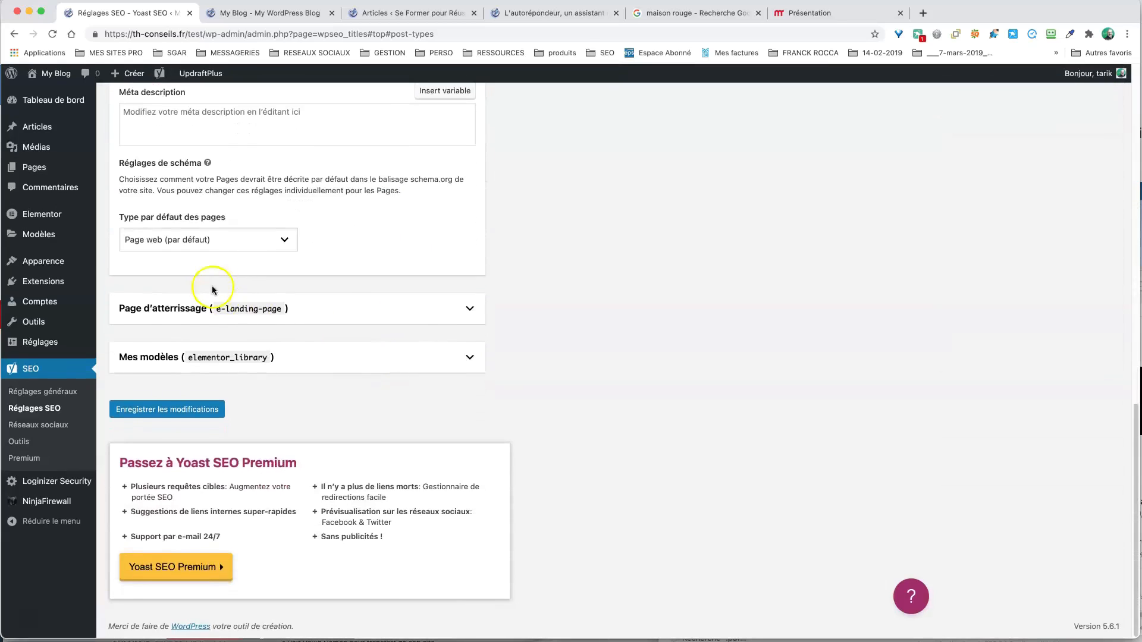
Review the search visibility and SEO settings of the "Page d'atterrissage" and "Mes modèles" publication types
click(467, 309)
scroll(436, 349, down, 2)
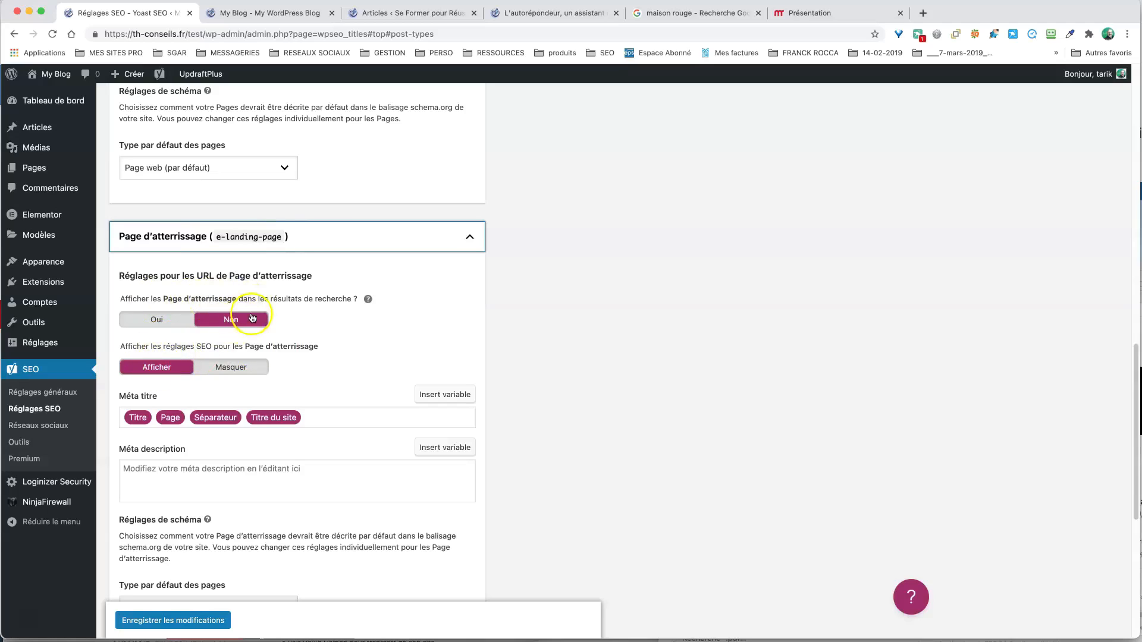
click(469, 237)
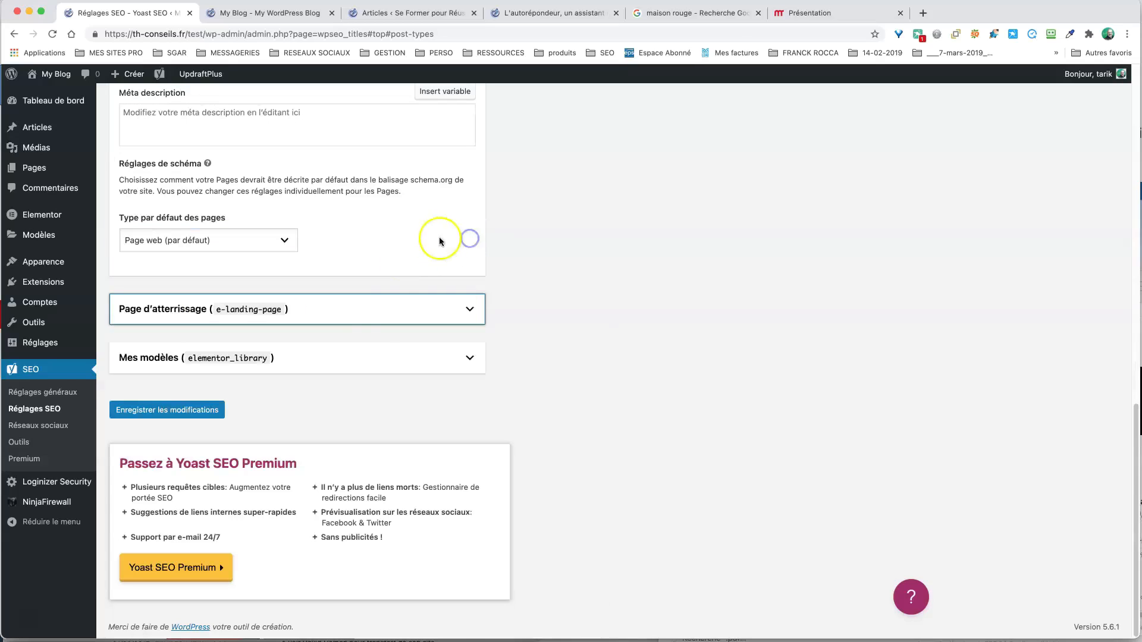
click(469, 358)
scroll(471, 405, down, 1)
scroll(471, 405, down, 3)
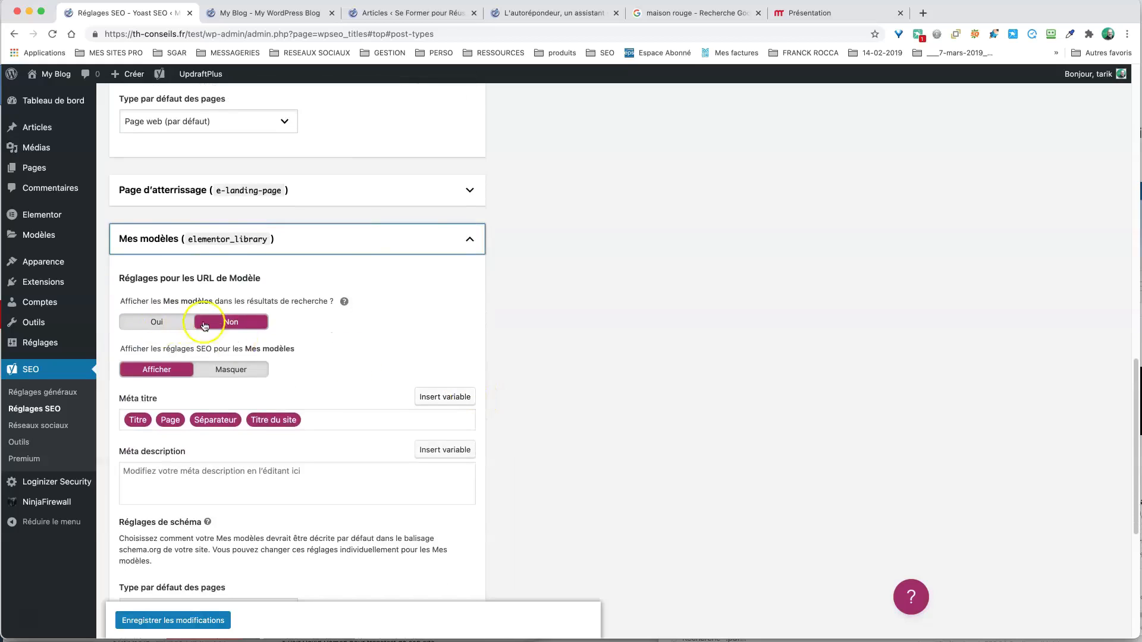
Review the remaining "Mes modèles" schema defaults and Yoast's media setting for redirecting attachment URLs
scroll(338, 338, down, 2)
scroll(354, 345, down, 3)
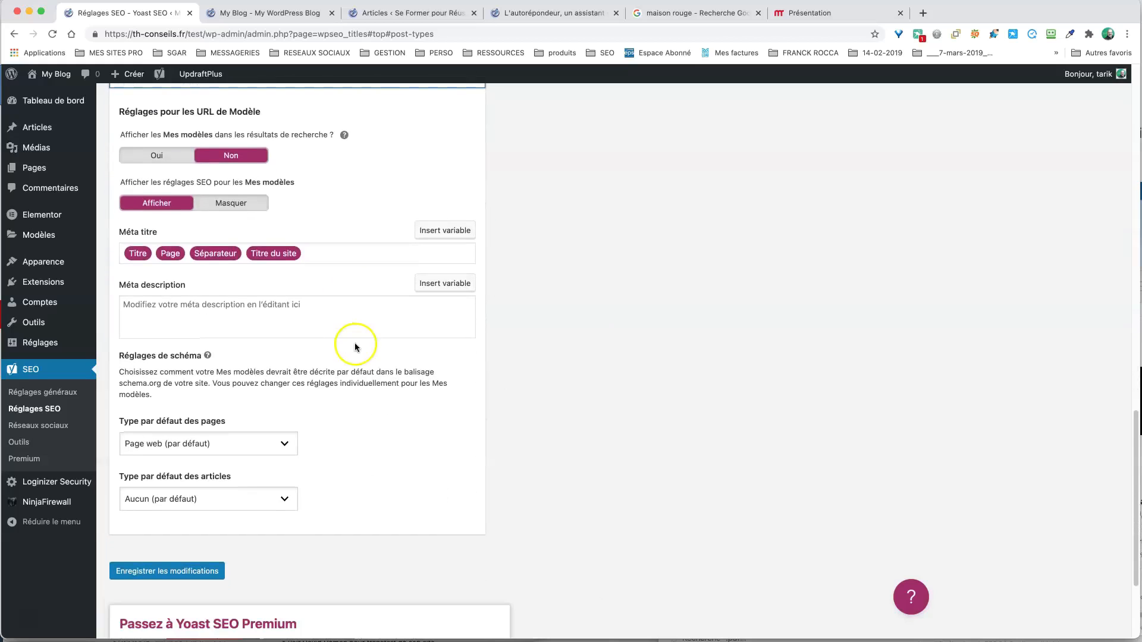
scroll(355, 347, up, 10)
scroll(355, 345, up, 10)
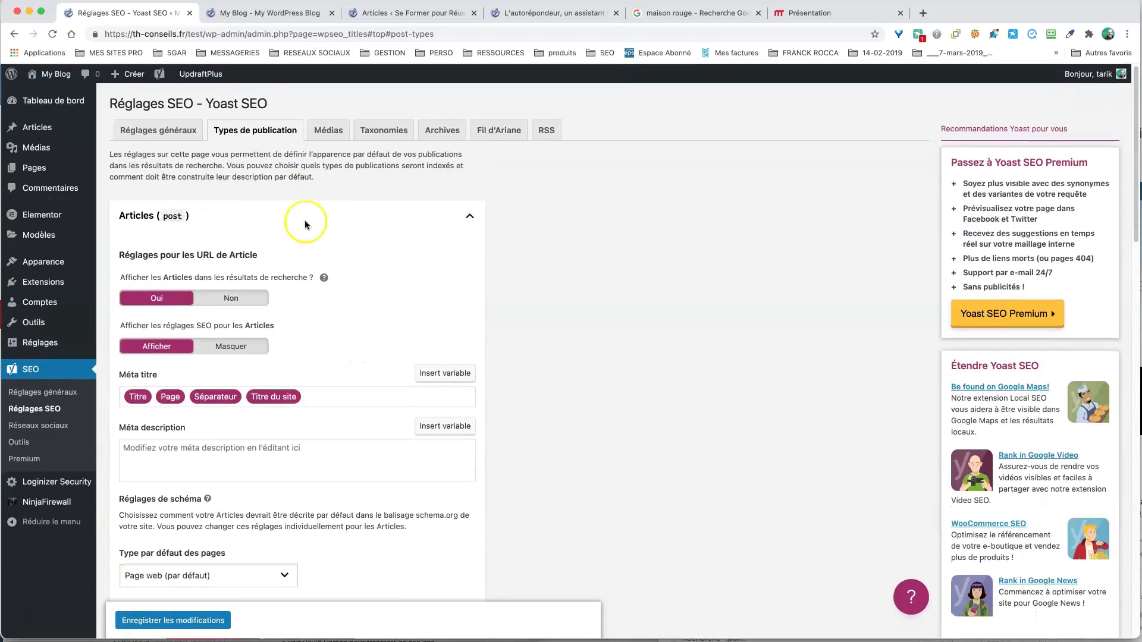
click(331, 130)
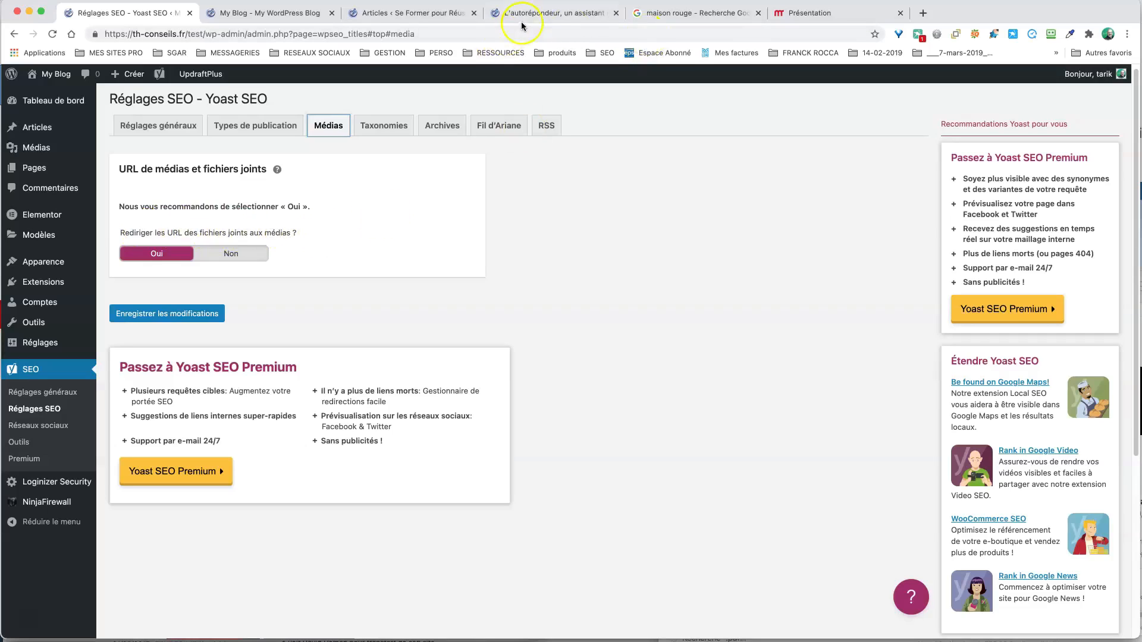
View the aWeber import image's media URL from the "L'autorépendeur, un assistant marketing ?" article, and return to the Yoast media settings
click(542, 14)
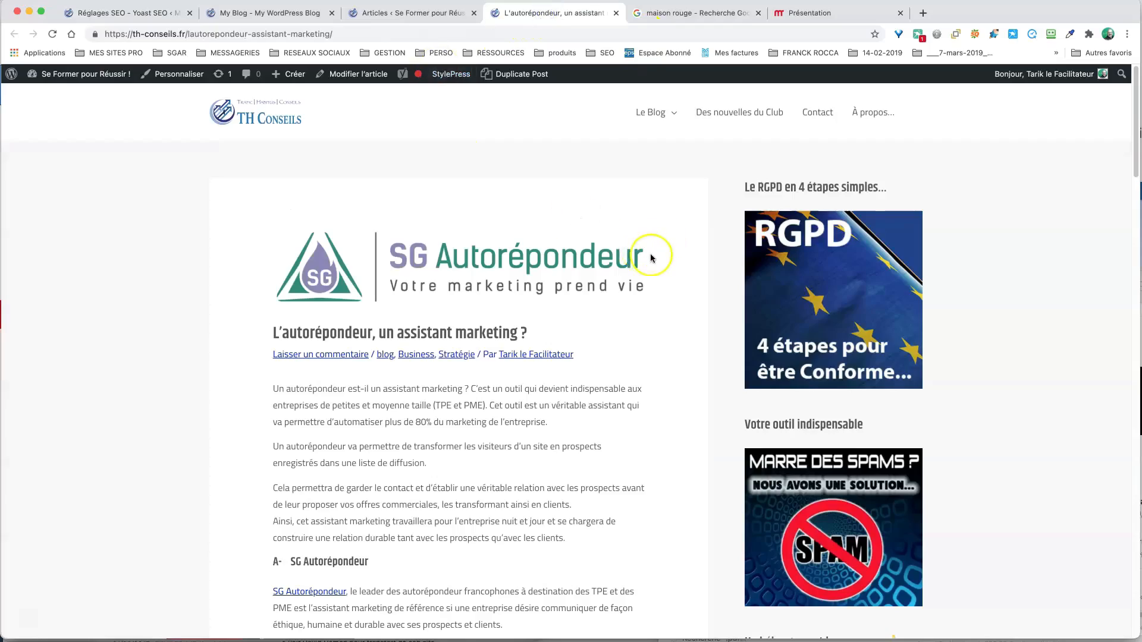
scroll(652, 257, down, 7)
scroll(652, 257, up, 7)
scroll(651, 257, down, 15)
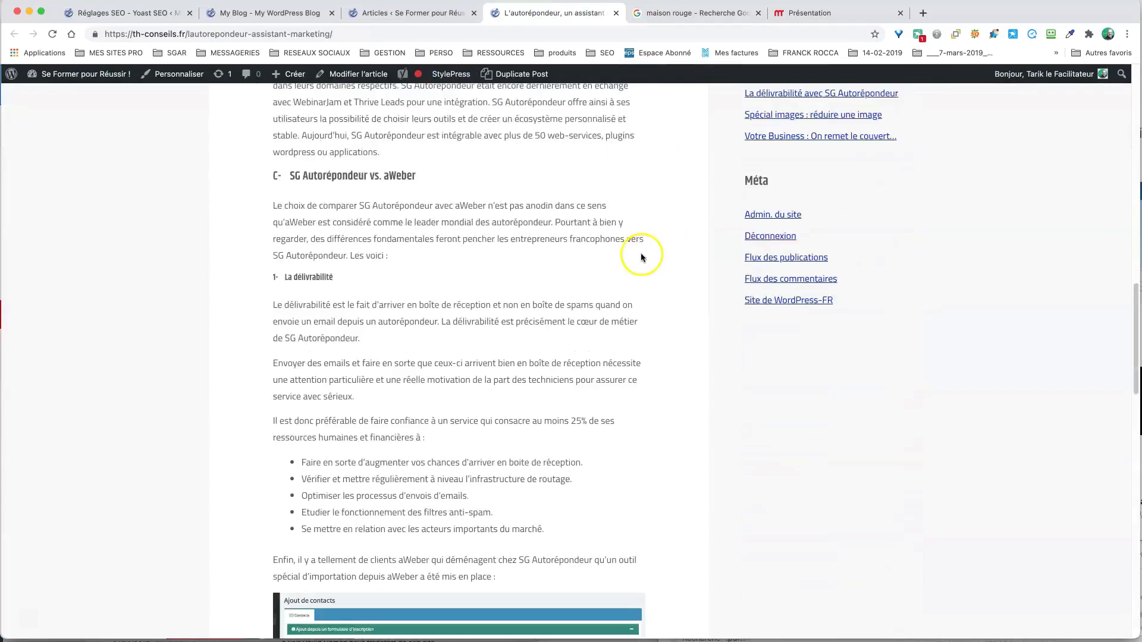
scroll(640, 257, down, 7)
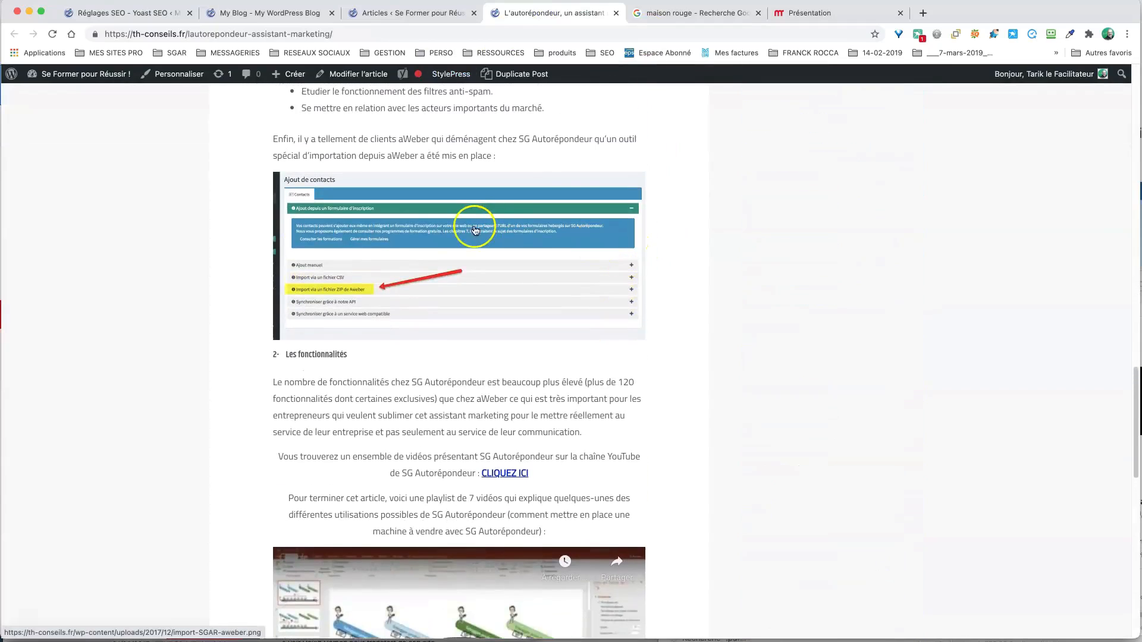
click(458, 258)
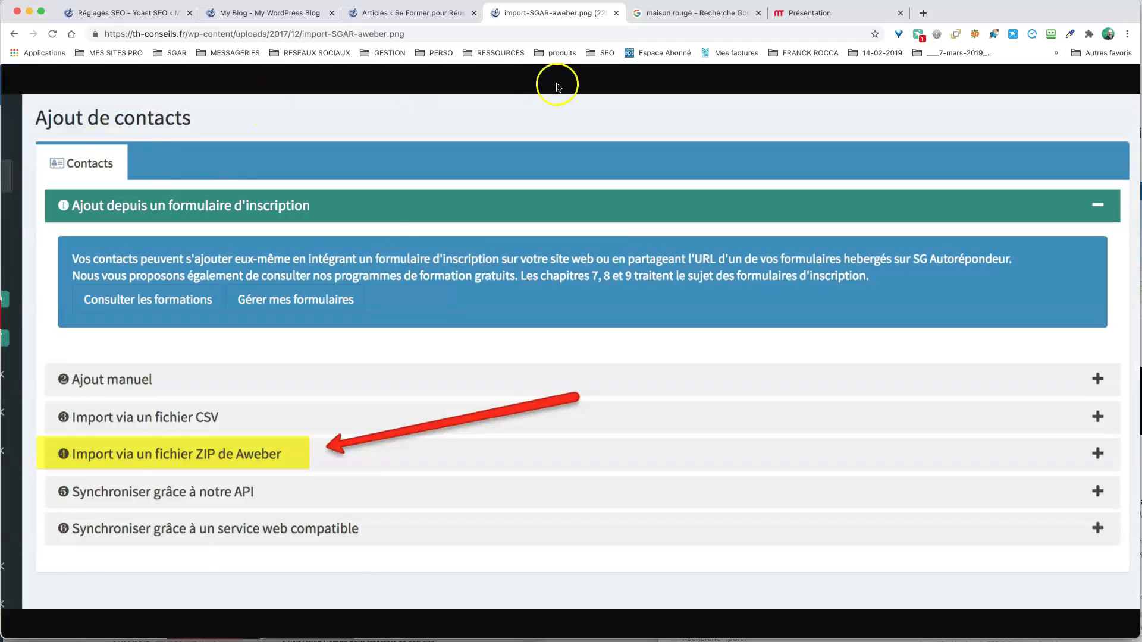
click(15, 35)
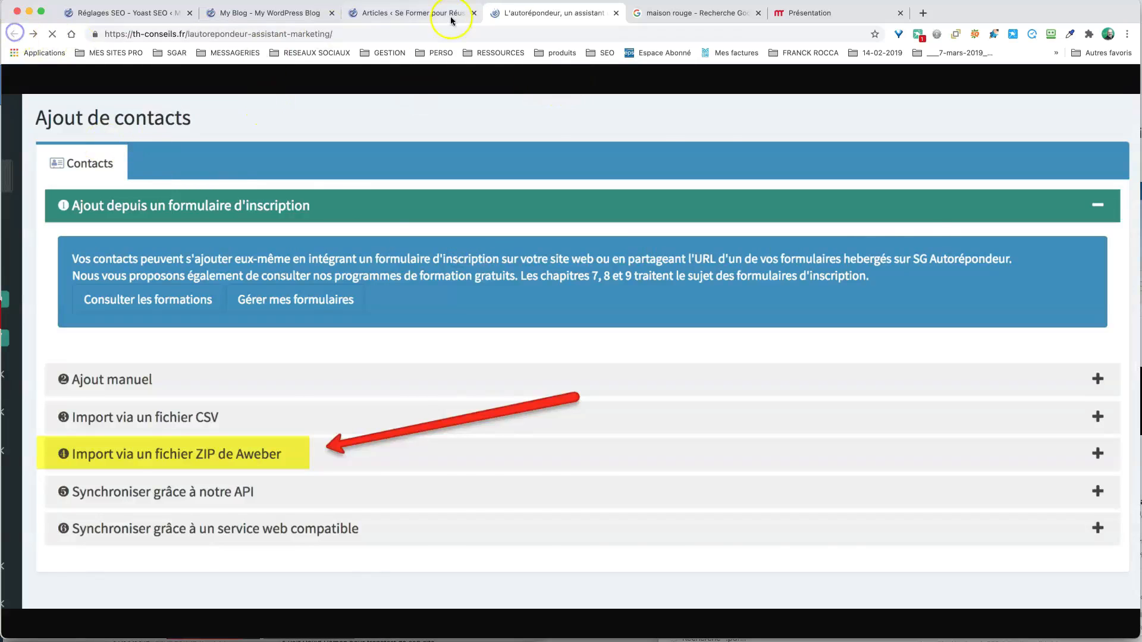
click(138, 13)
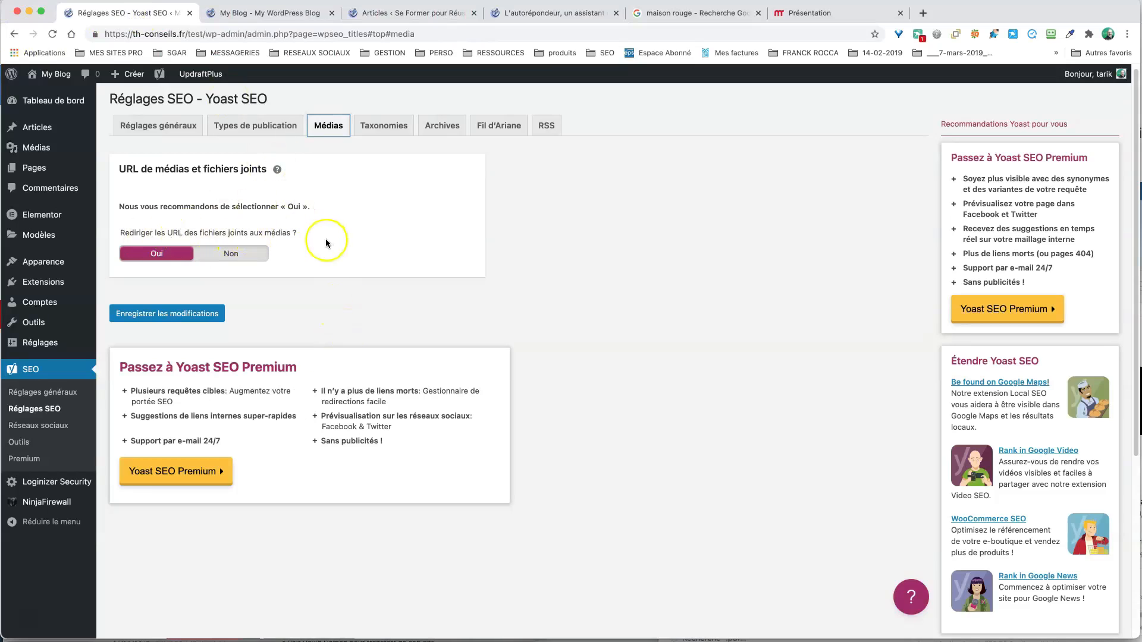
Review the category taxonomy settings, the author archive setting and the "Pages spéciales" title templates
click(379, 128)
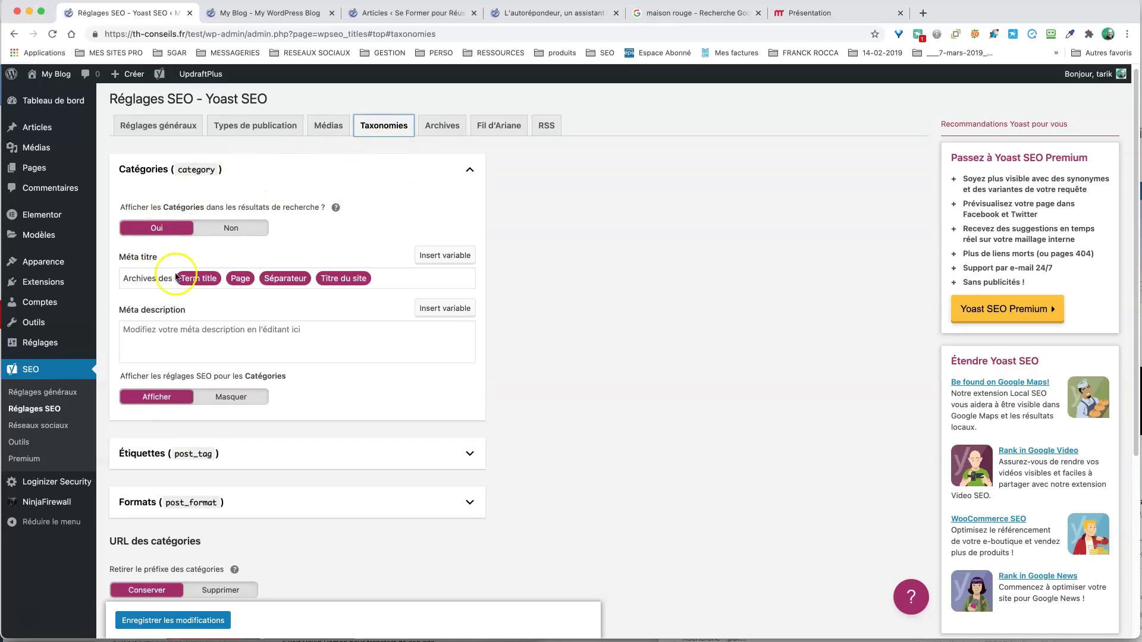
click(443, 126)
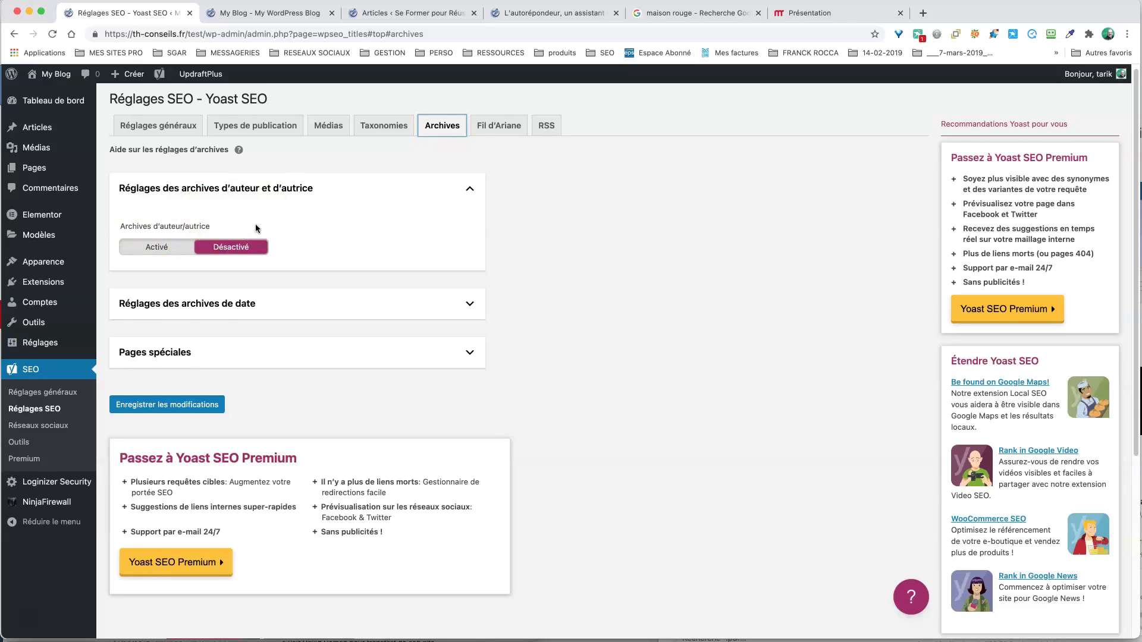
scroll(256, 227, down, 1)
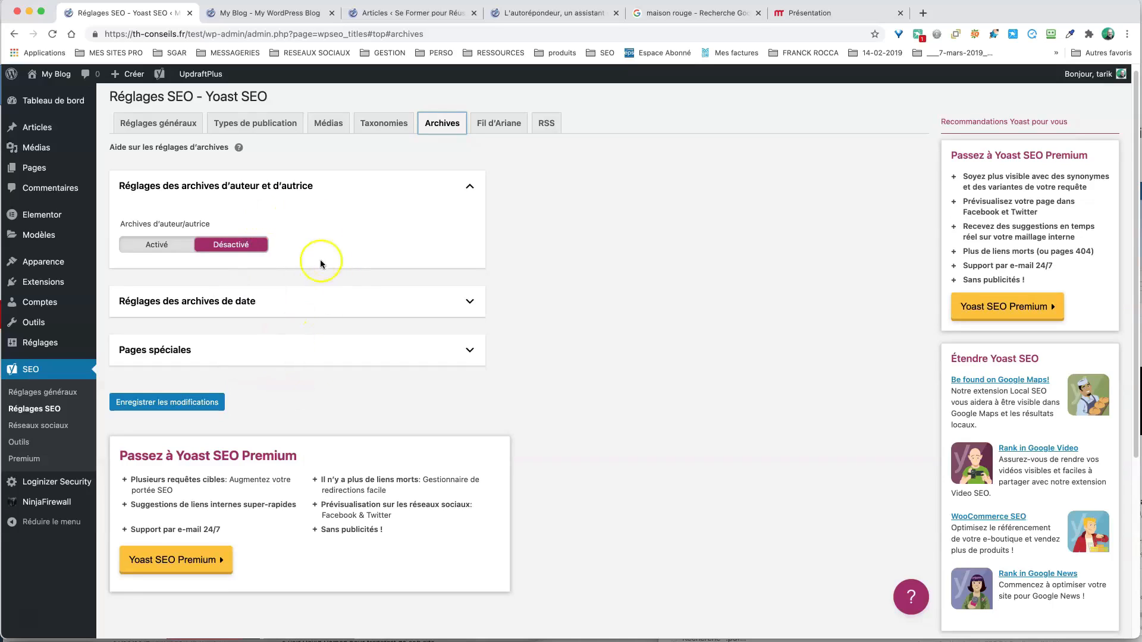
click(469, 349)
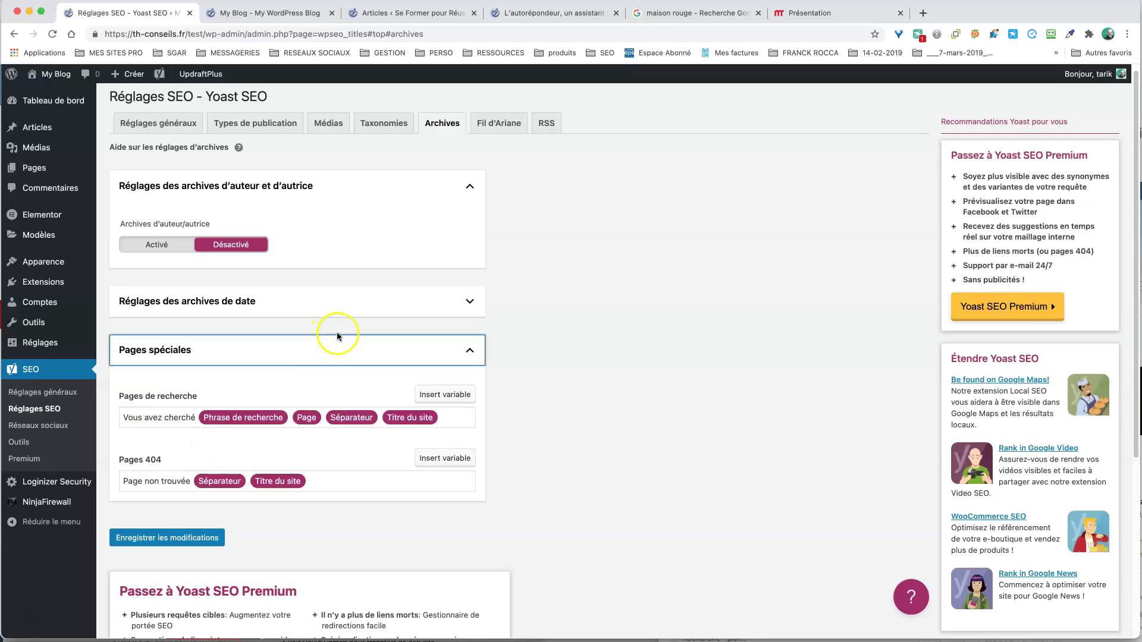
Review the "Fil d'Ariane" breadcrumb settings and the RSS feed content settings
click(491, 123)
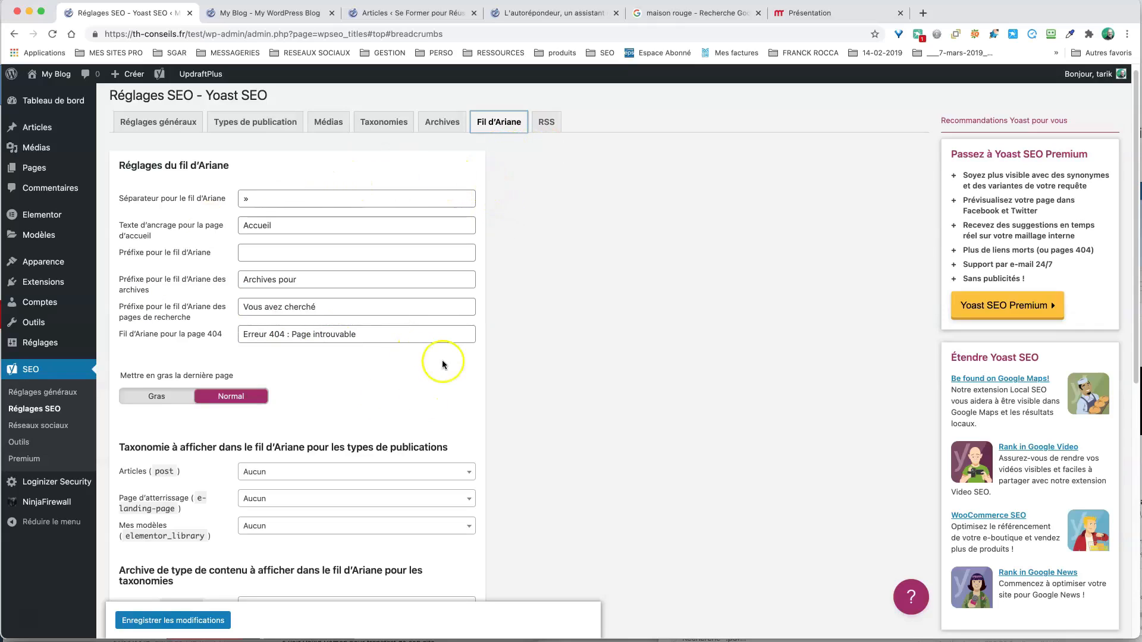
scroll(440, 362, down, 3)
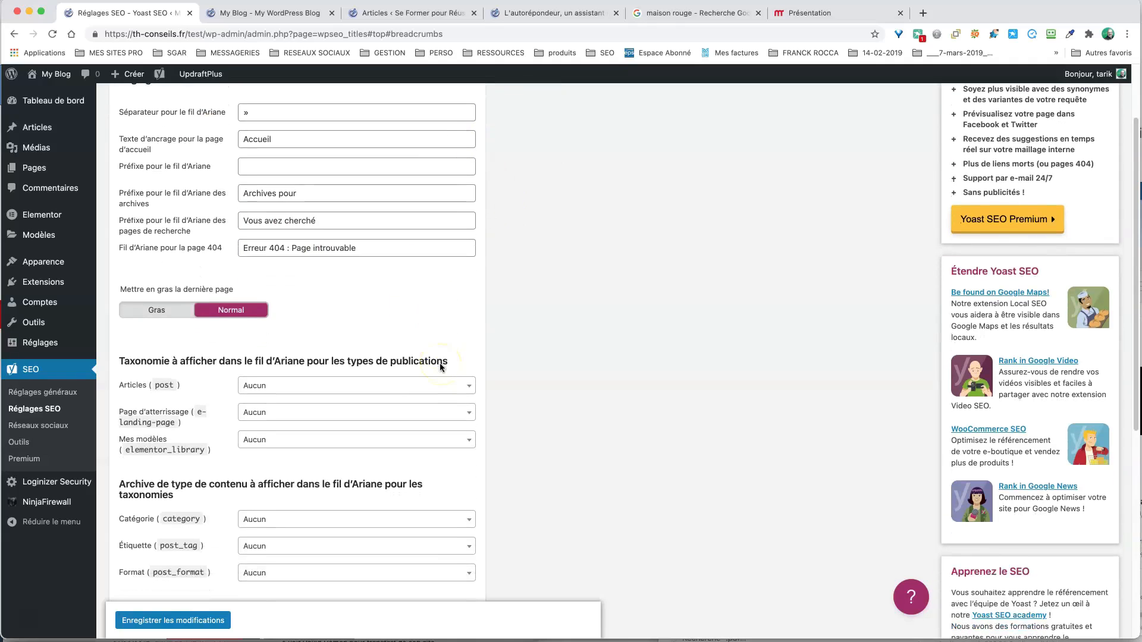
scroll(440, 367, up, 3)
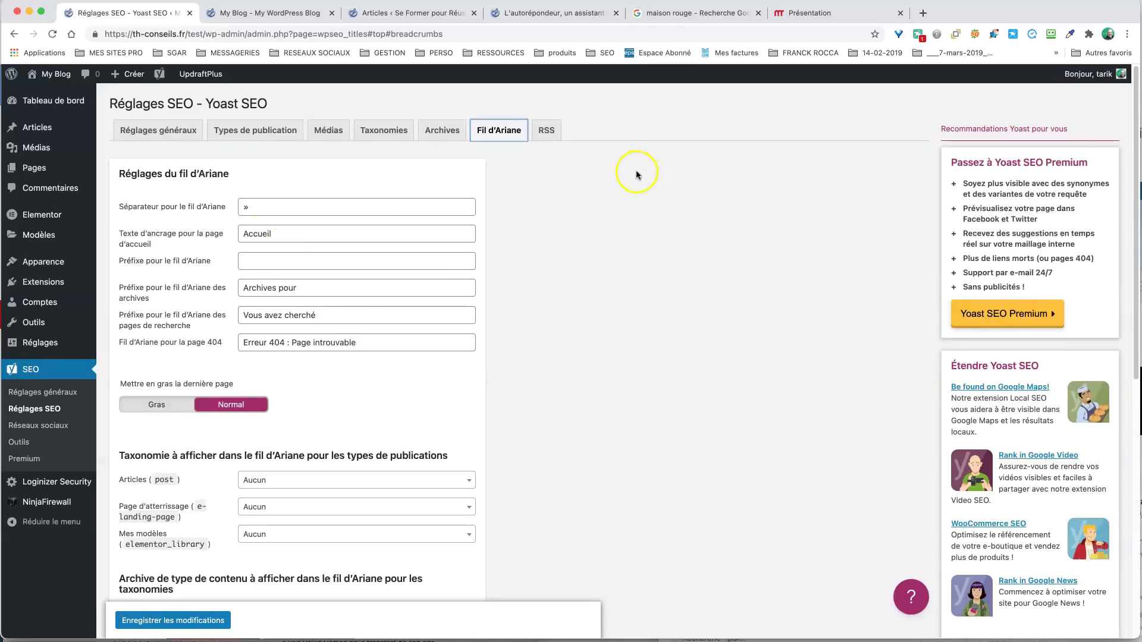
click(546, 130)
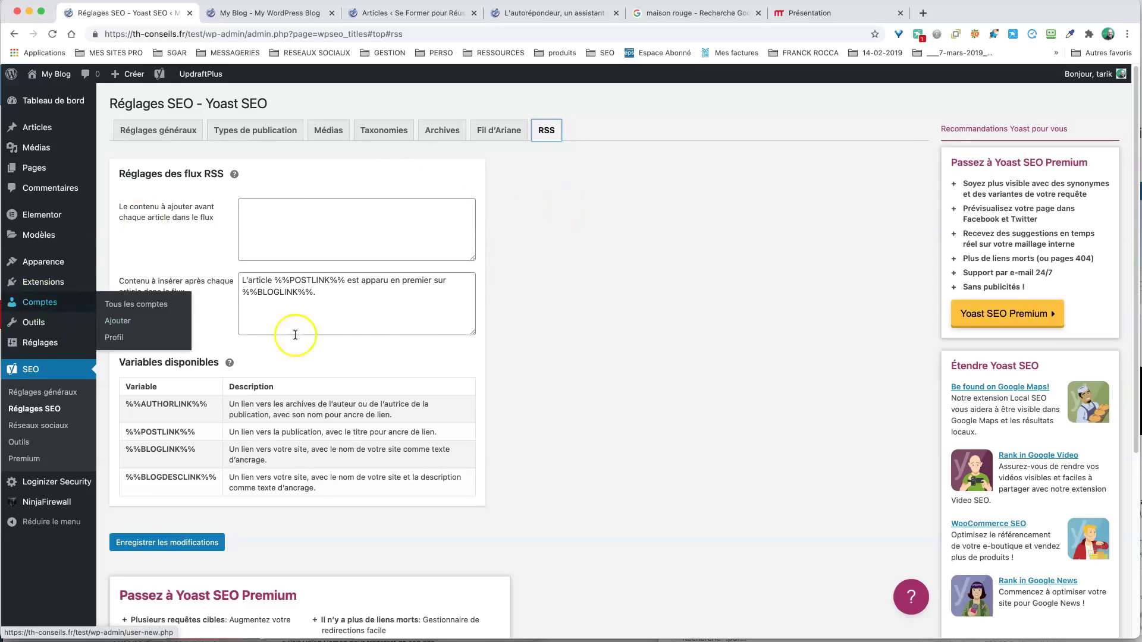
Review Yoast's social network settings, including the accounts, Pinterest and Facebook OpenGraph sections
click(36, 428)
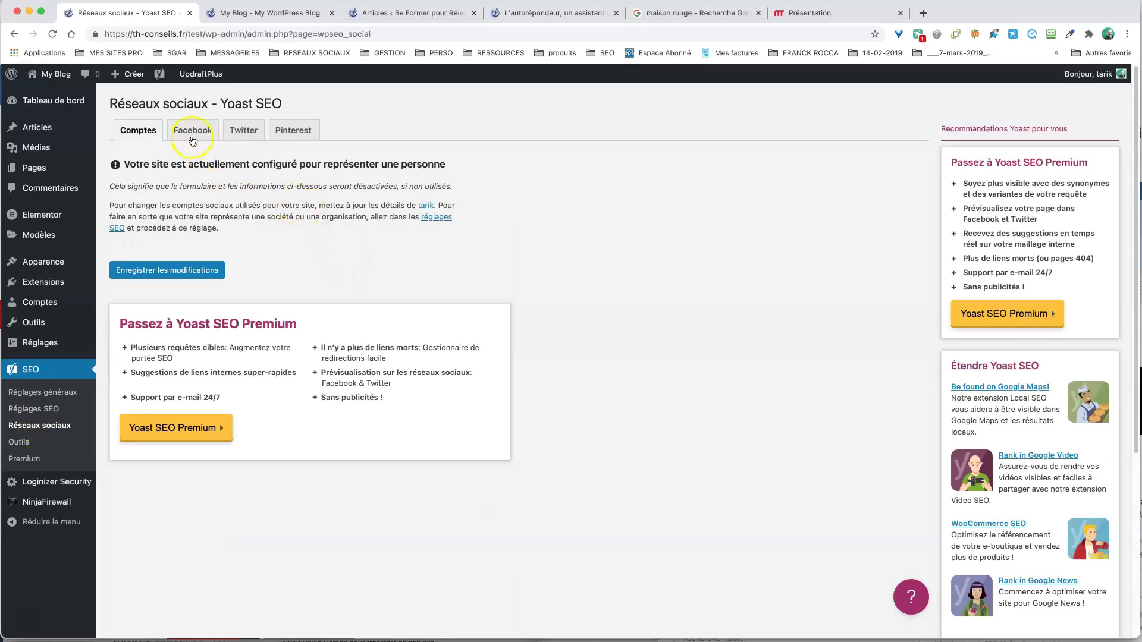
click(299, 133)
click(197, 134)
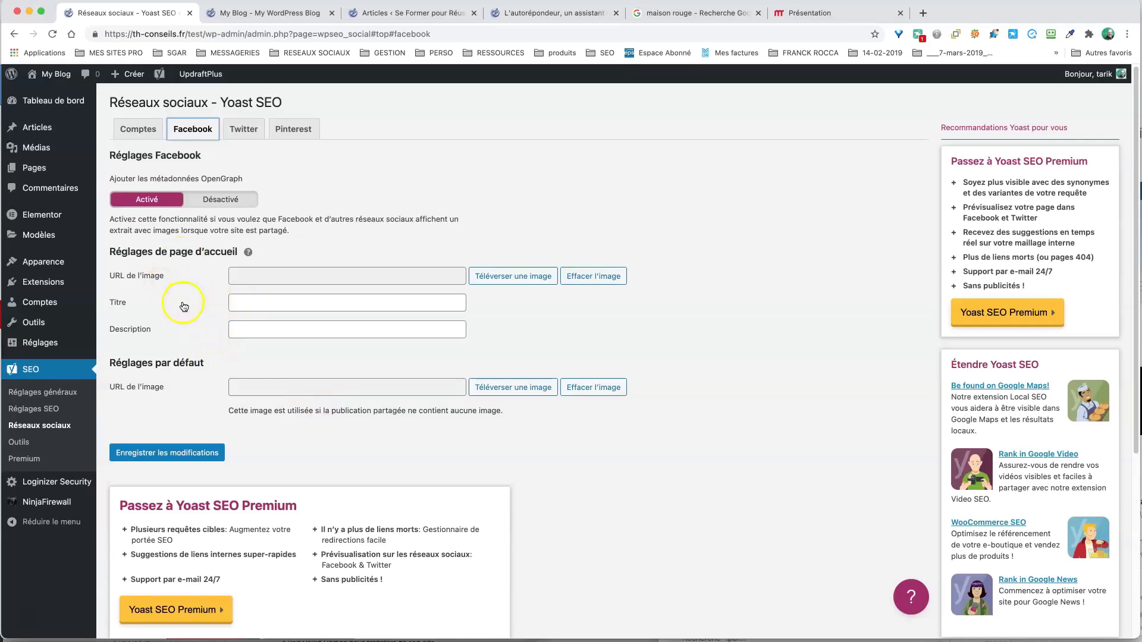
Review Yoast's tools for import and export, file editing, bulk editing and SEO data optimization
click(26, 441)
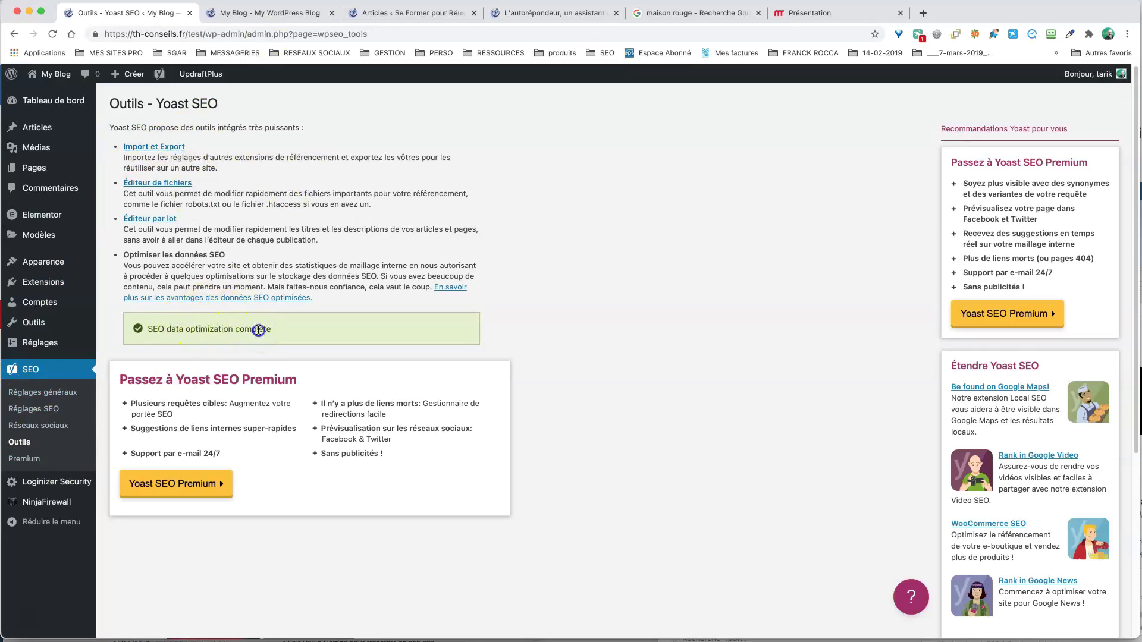
drag(258, 331, 177, 331)
click(241, 265)
Compare the SEO and readability indicators of the posts in the blog's Articles list
click(425, 15)
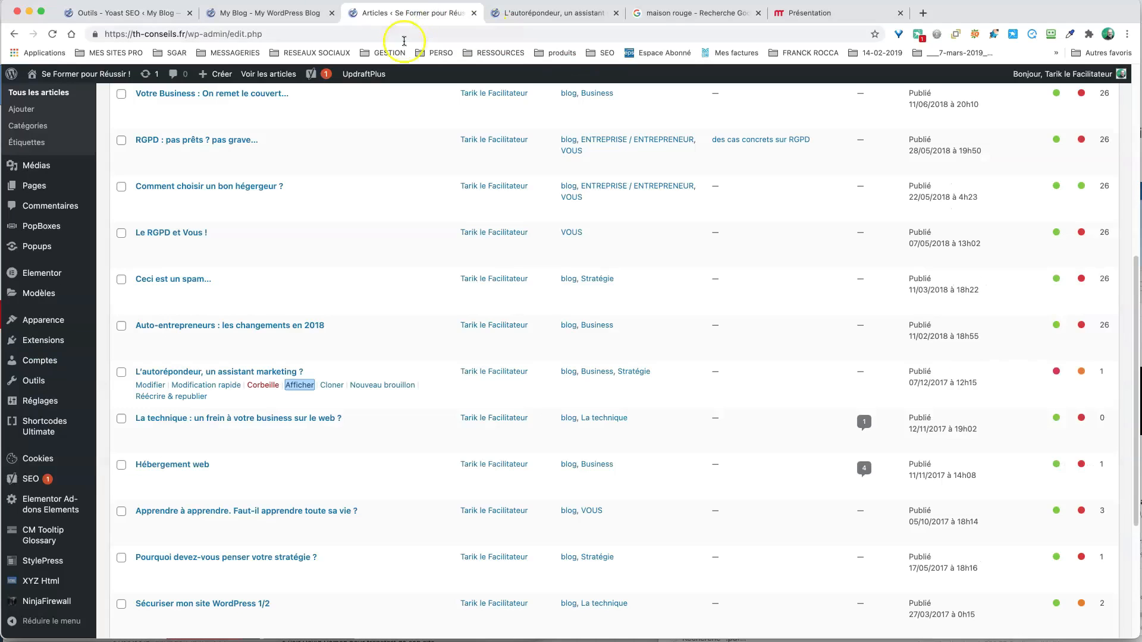
click(563, 13)
scroll(669, 180, up, 15)
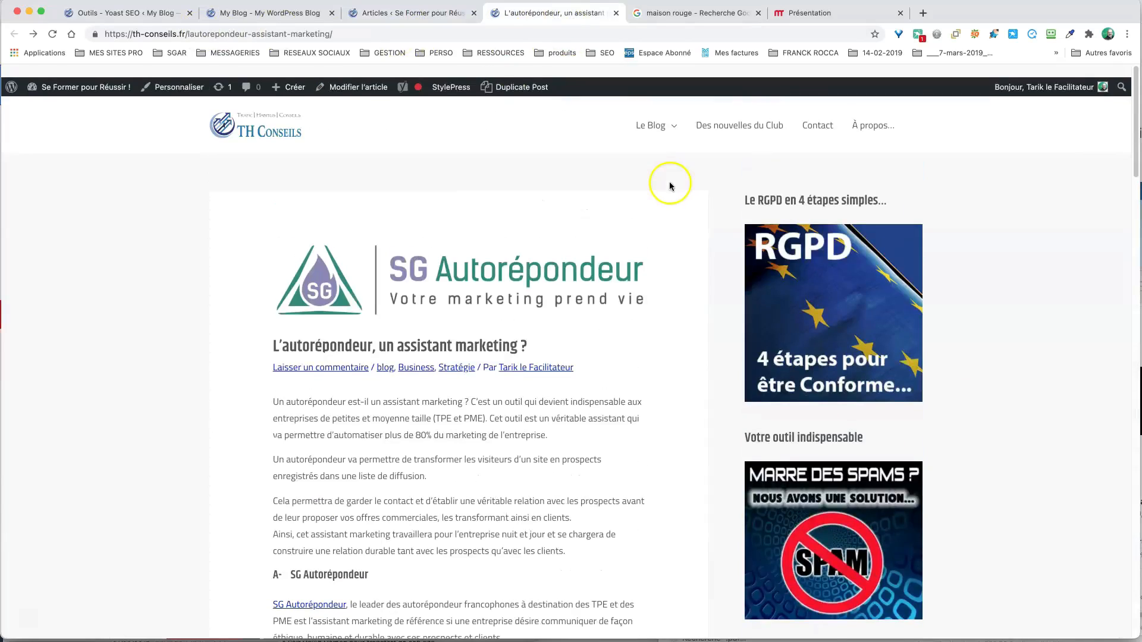
click(417, 12)
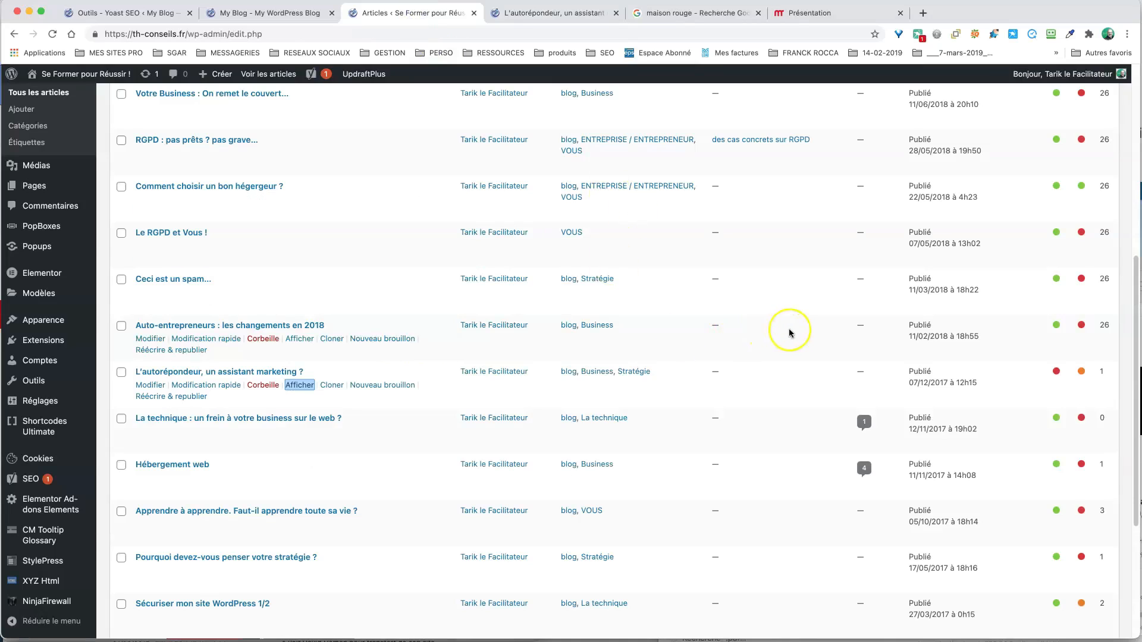
scroll(790, 333, up, 10)
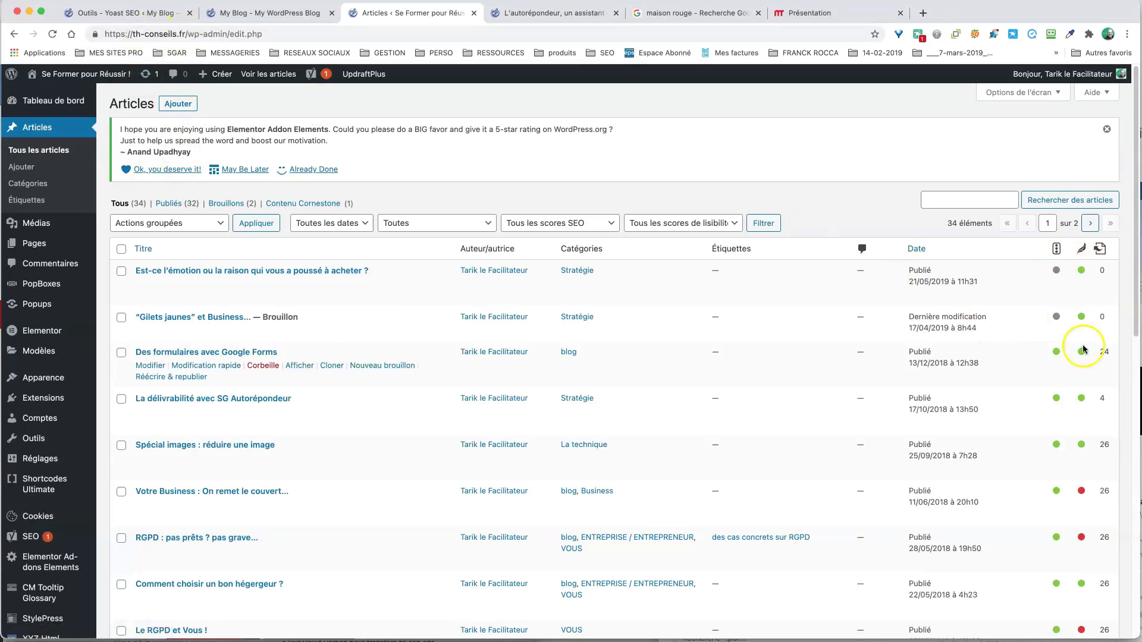
scroll(1040, 363, down, 5)
scroll(1039, 381, down, 5)
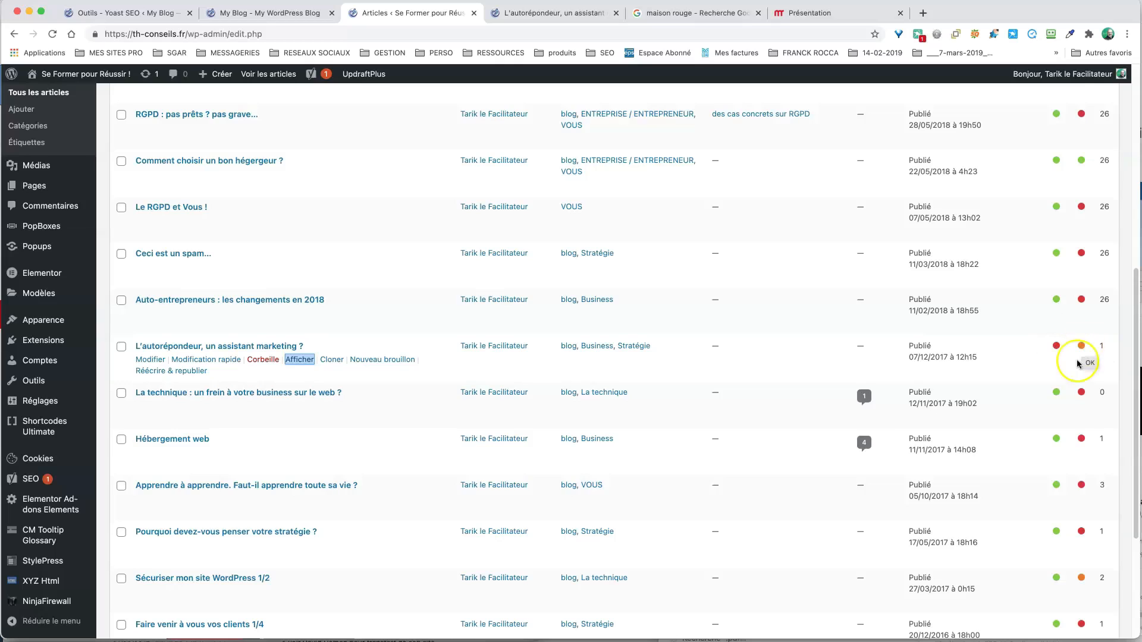
Open the article "L'autorépondeur, un assistant marketing ?" for editing from its published page
click(552, 13)
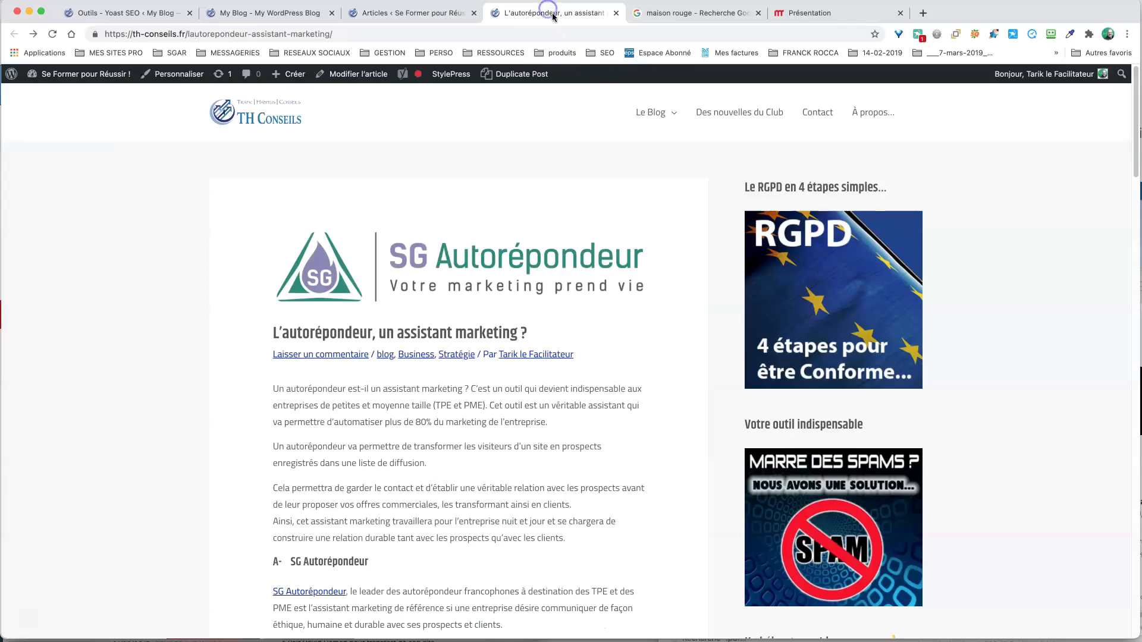
scroll(681, 337, down, 6)
scroll(681, 337, up, 4)
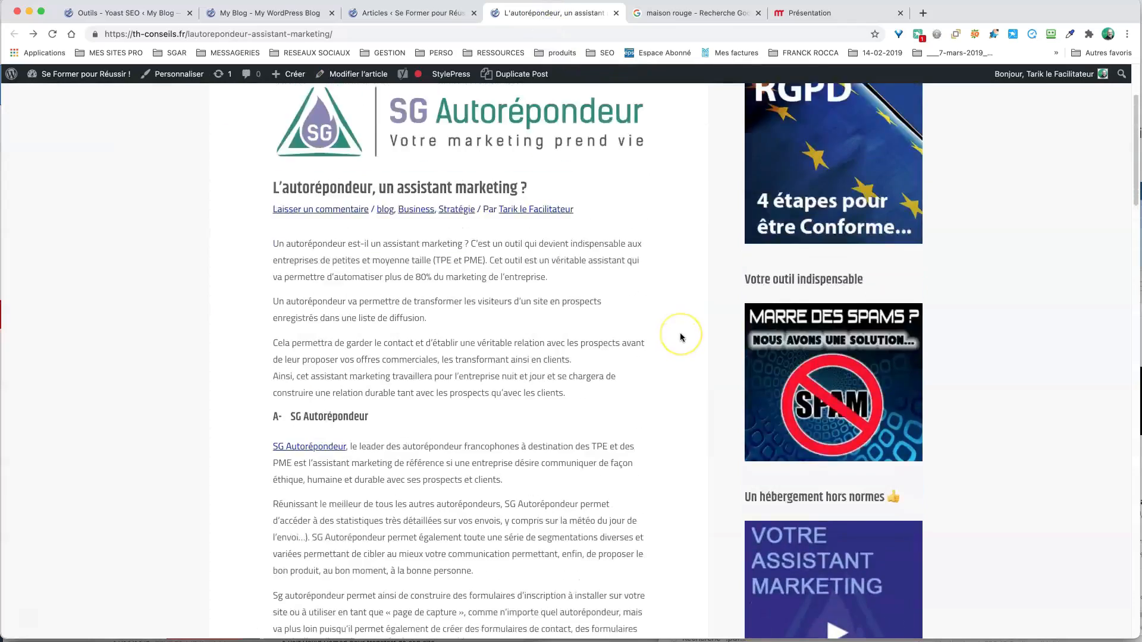
scroll(679, 333, up, 3)
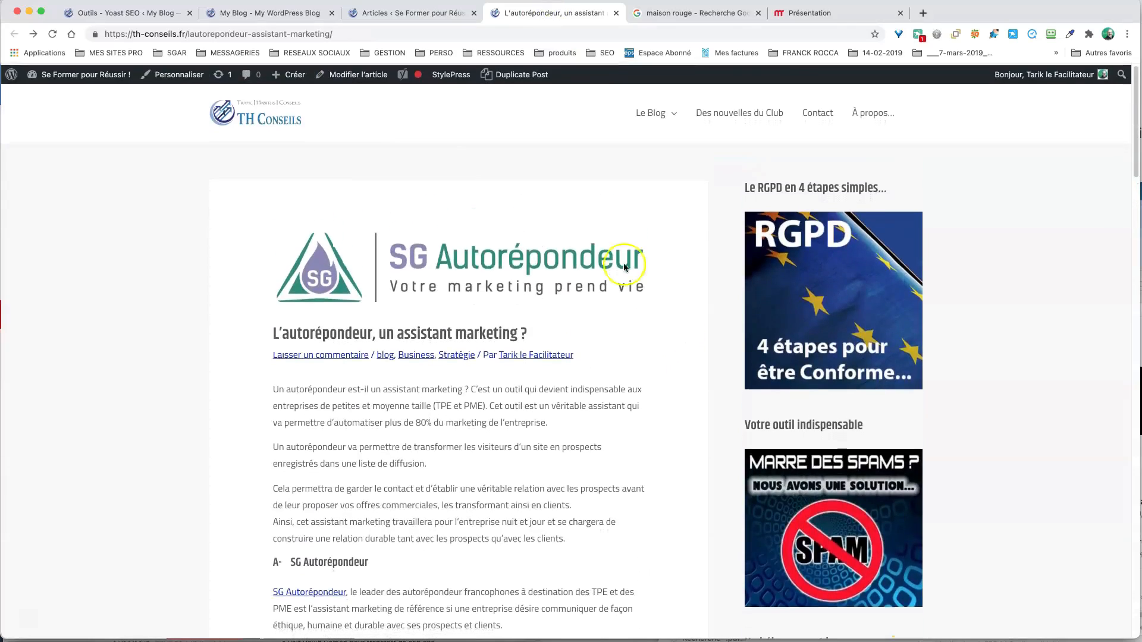
click(359, 75)
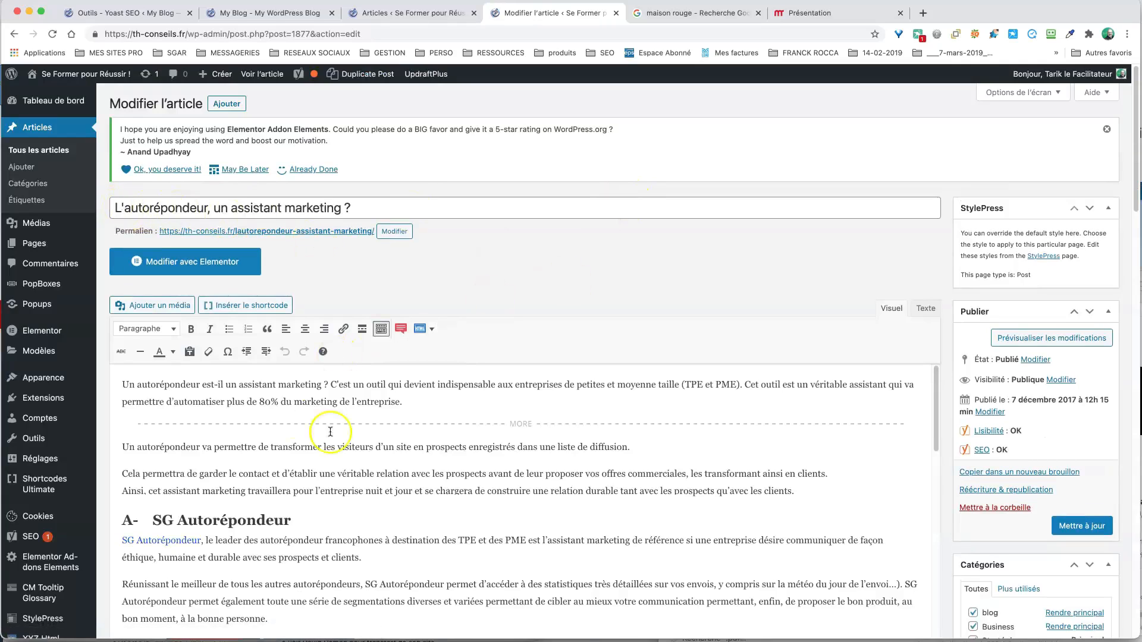
Shorten the article's content editor area and bring the Yoast SEO box with its target keyphrase and Google preview into view
scroll(743, 518, down, 5)
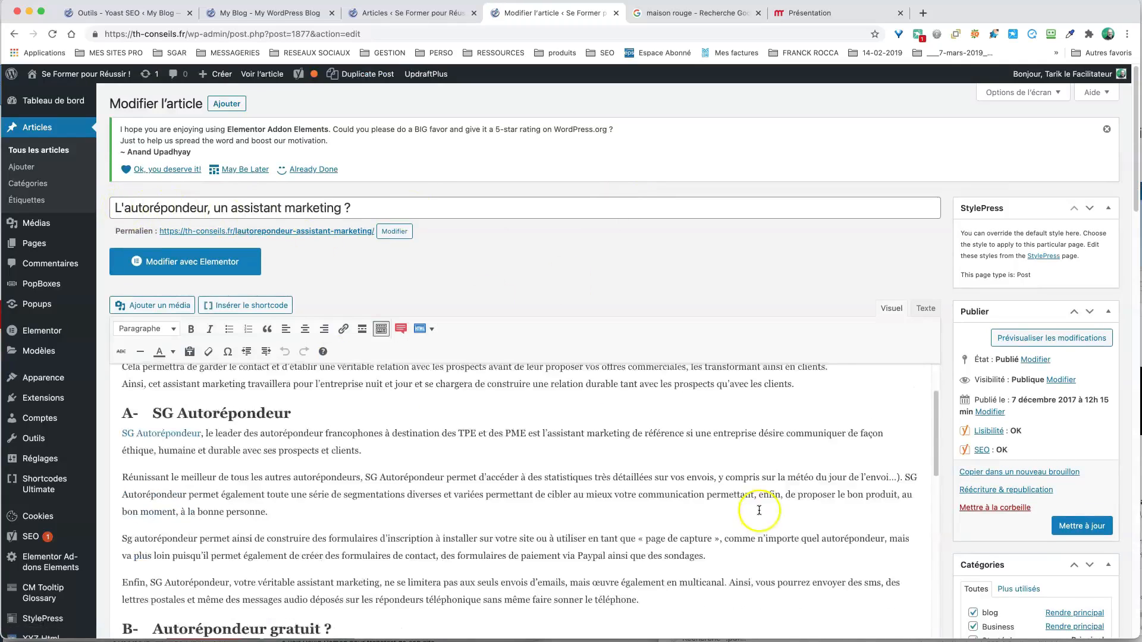
scroll(535, 386, up, 5)
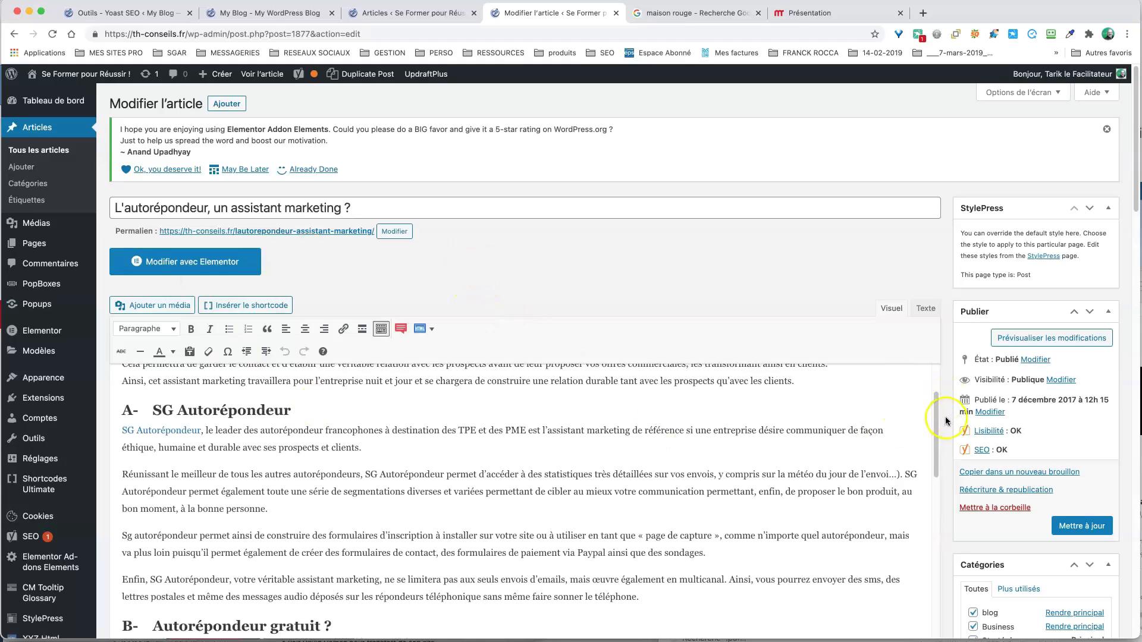
scroll(948, 422, down, 5)
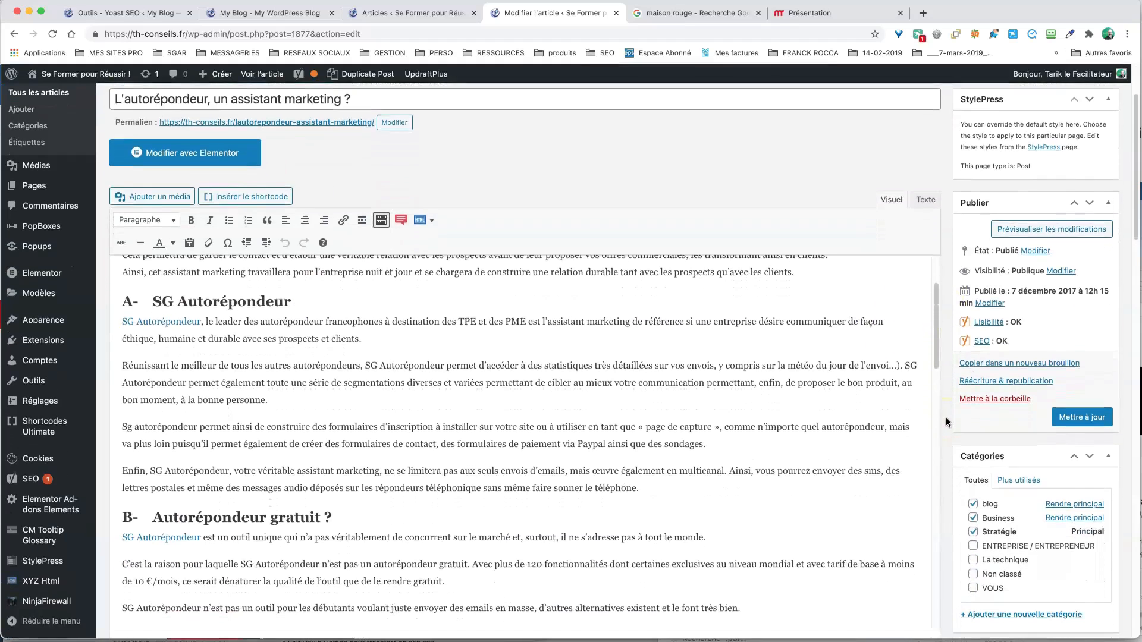
scroll(946, 417, down, 4)
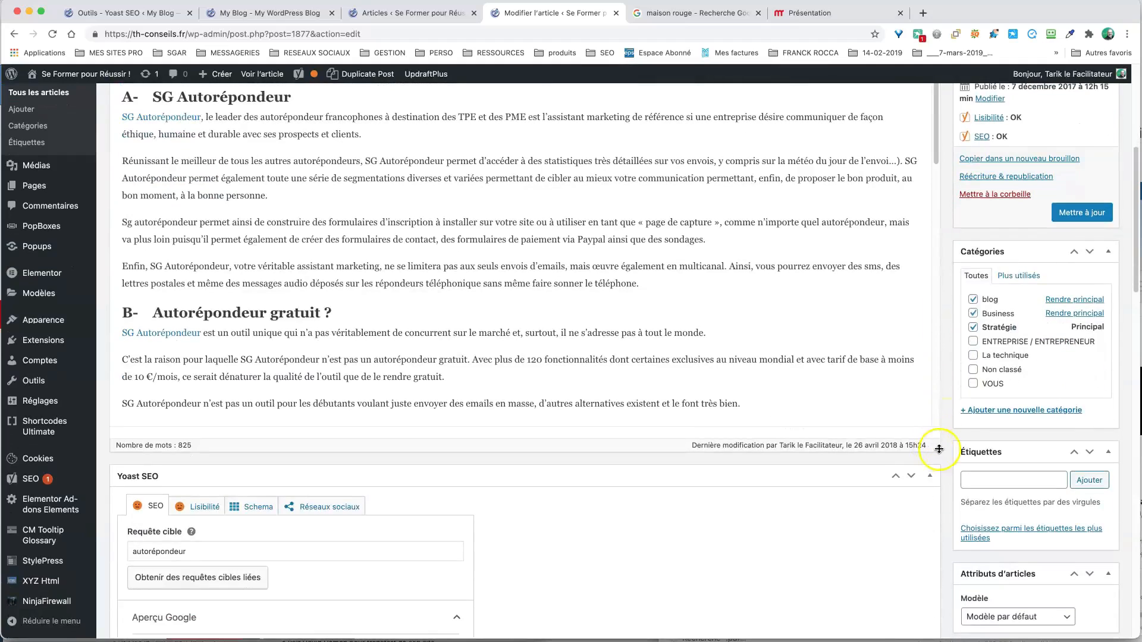
click(946, 287)
scroll(946, 287, up, 10)
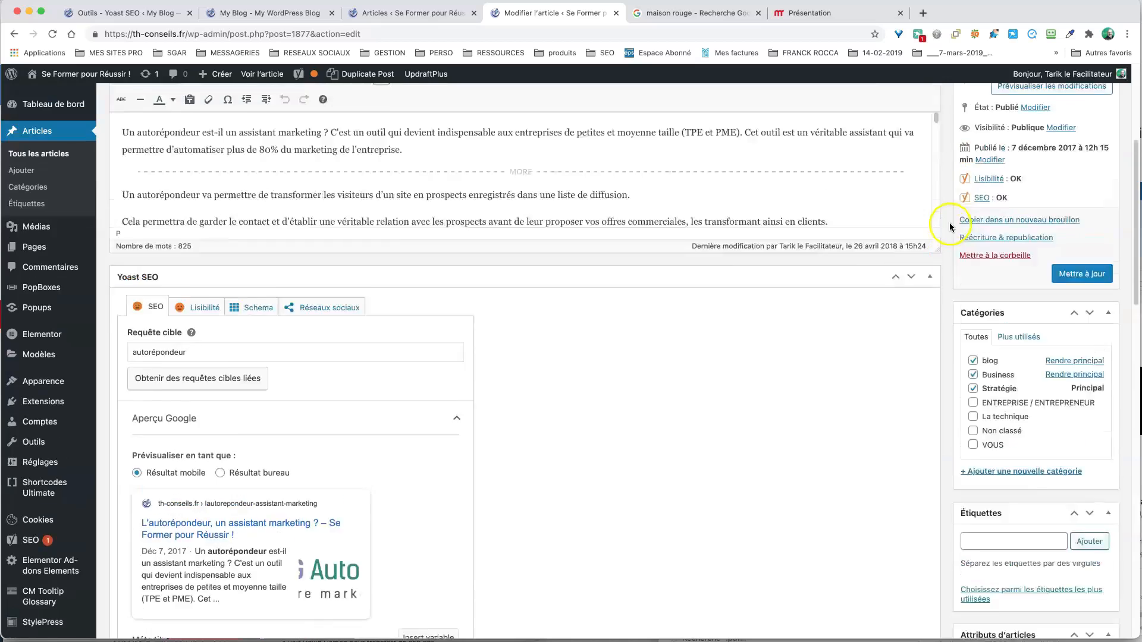
scroll(697, 451, down, 2)
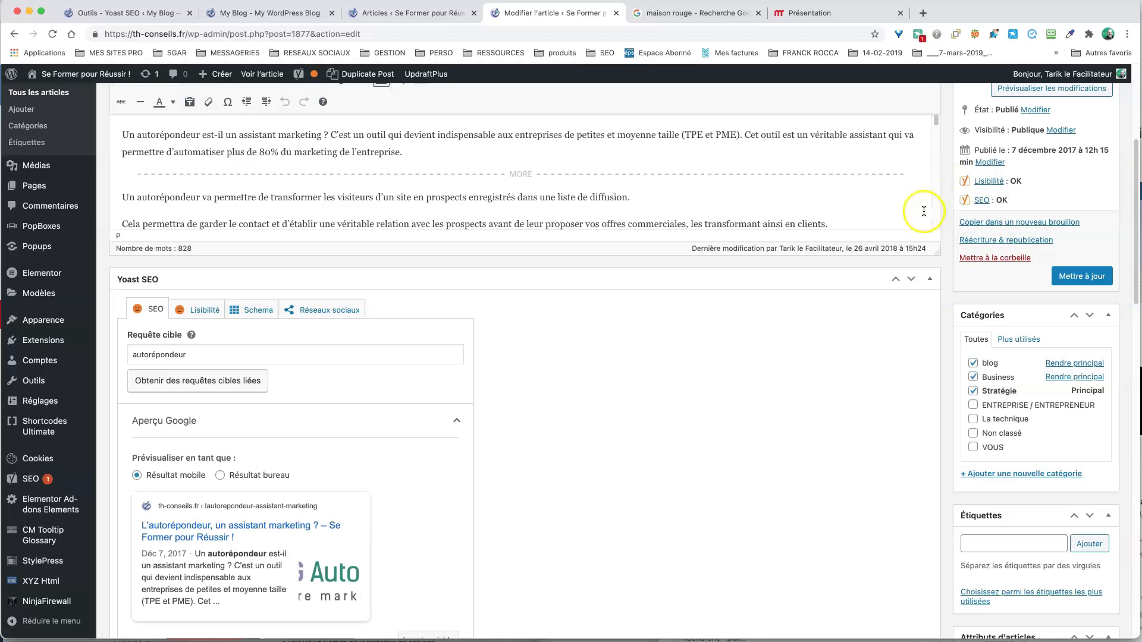
Switch the article's Google preview to the desktop result (Résultat bureau) and show the meta title, slug and meta description fields
scroll(588, 387, down, 3)
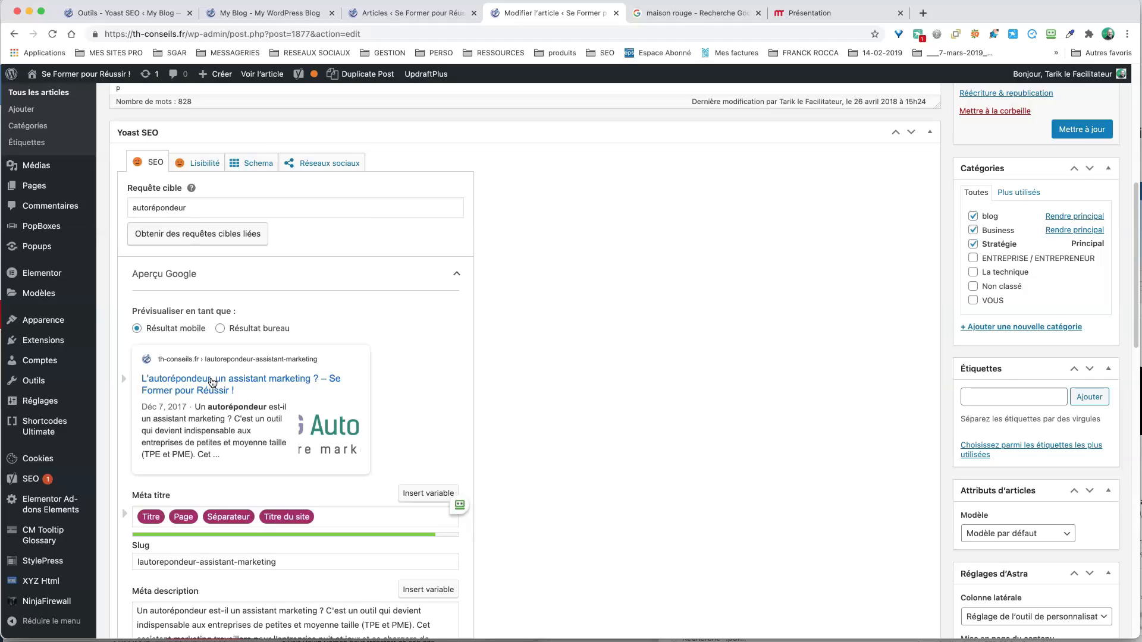
click(219, 426)
click(221, 331)
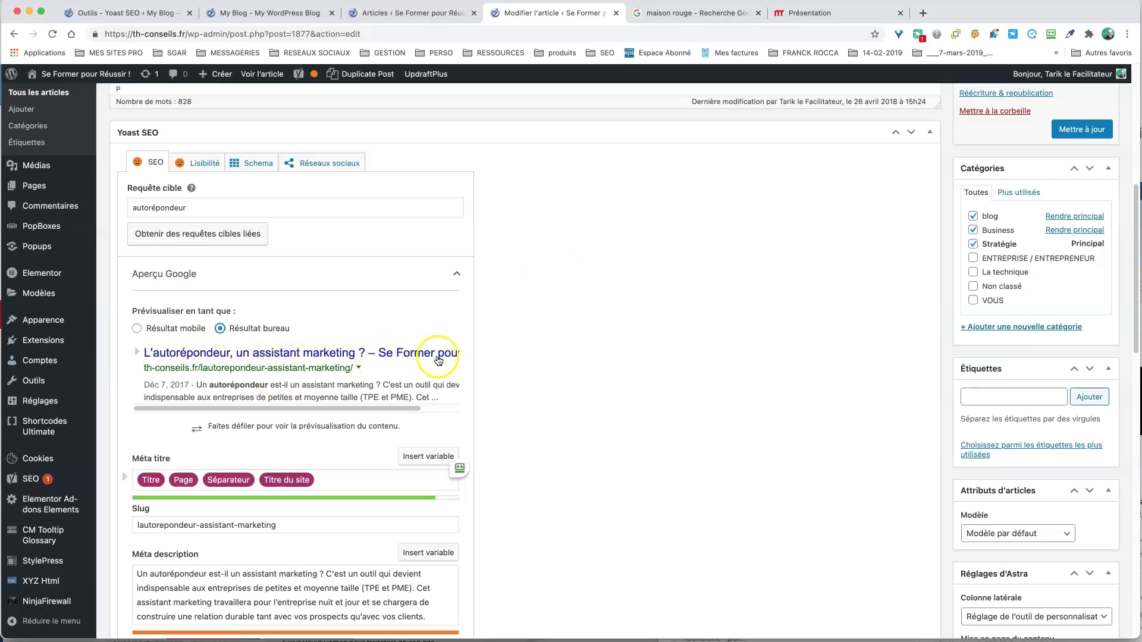
scroll(363, 437, down, 1)
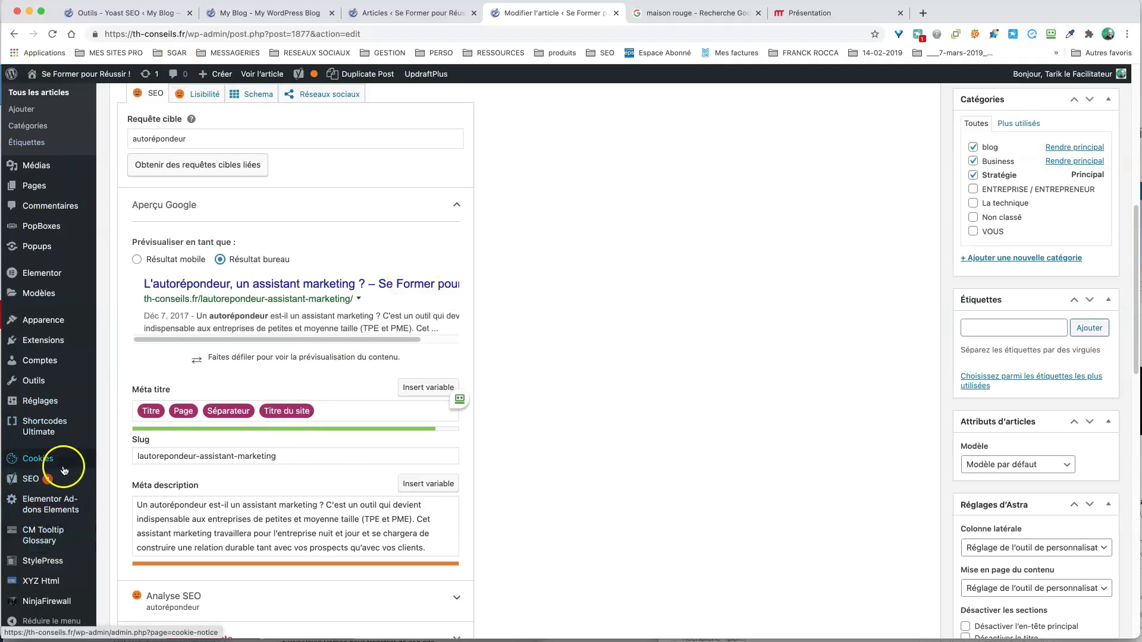
Open the general settings (Réglages > Général) in a new tab and check the site title that feeds the meta title
scroll(64, 470, down, 3)
scroll(64, 470, down, 2)
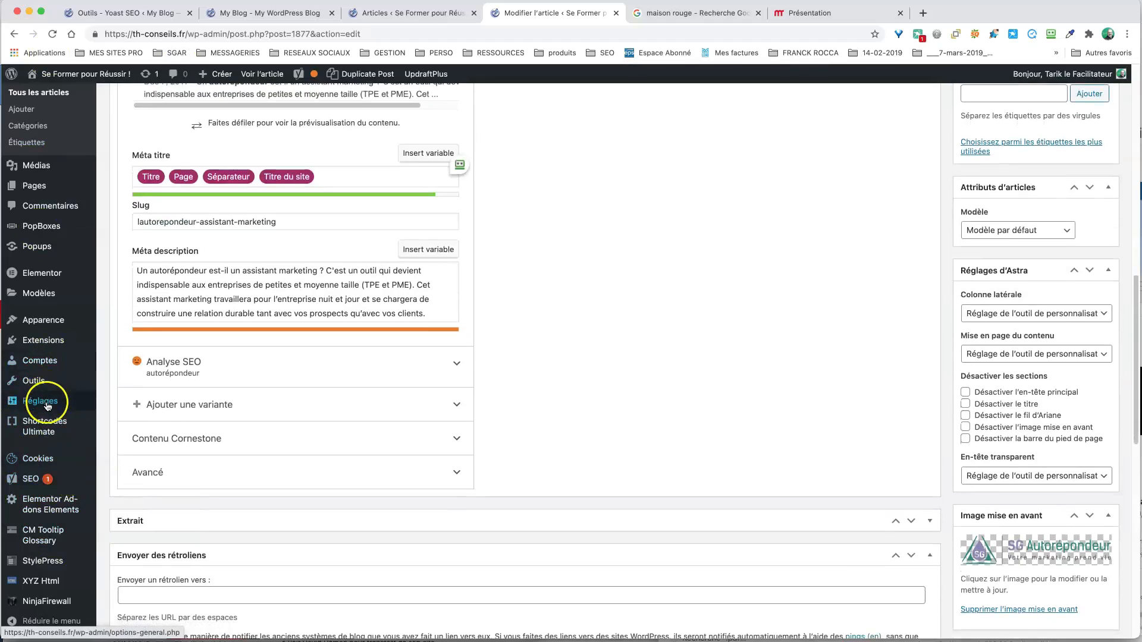
mouse_move(47, 406)
right_click(110, 405)
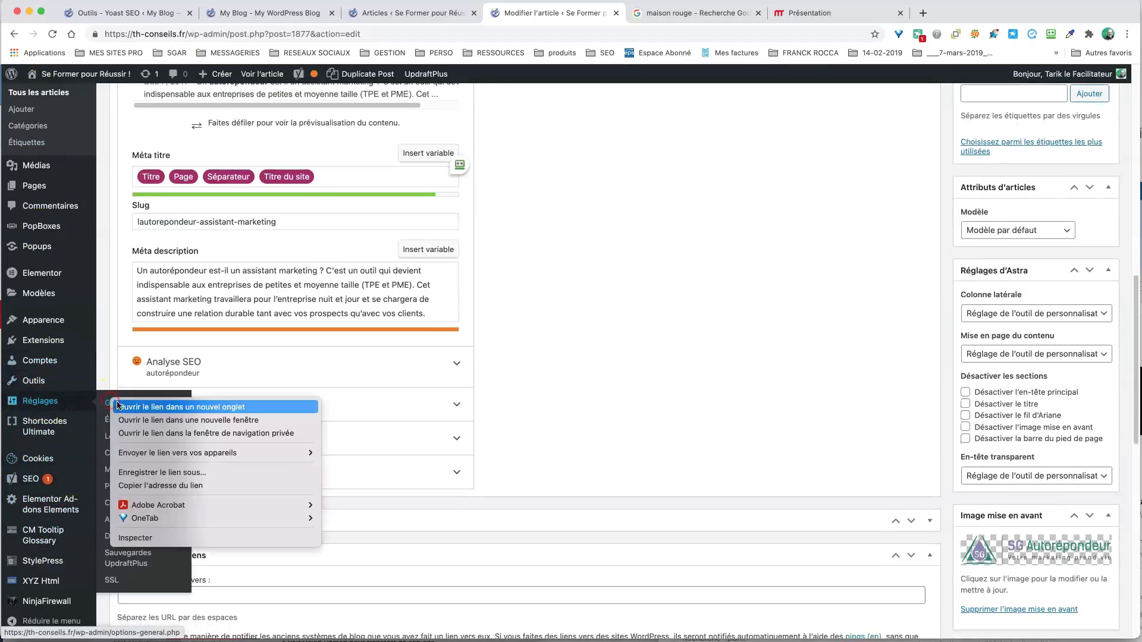
click(130, 407)
click(658, 12)
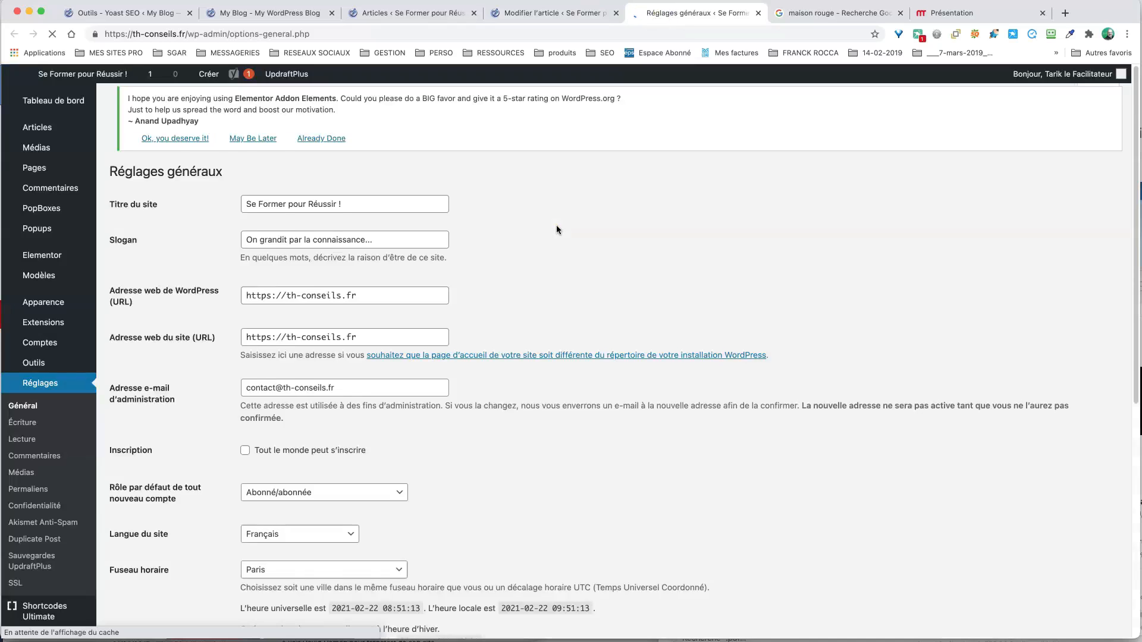
click(360, 241)
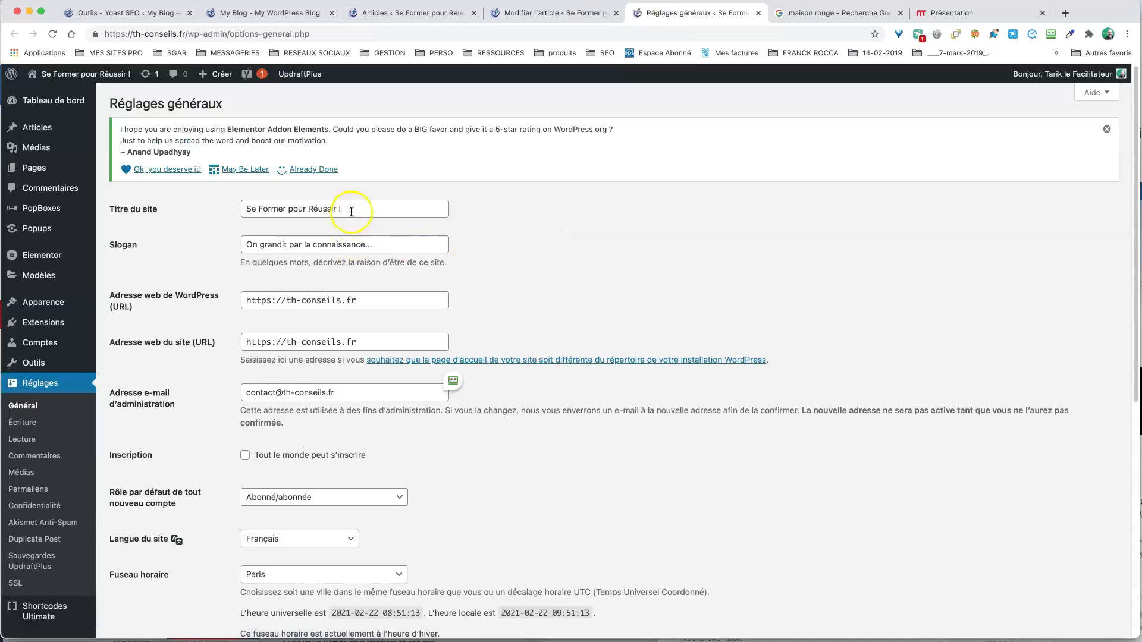
drag(351, 212, 246, 202)
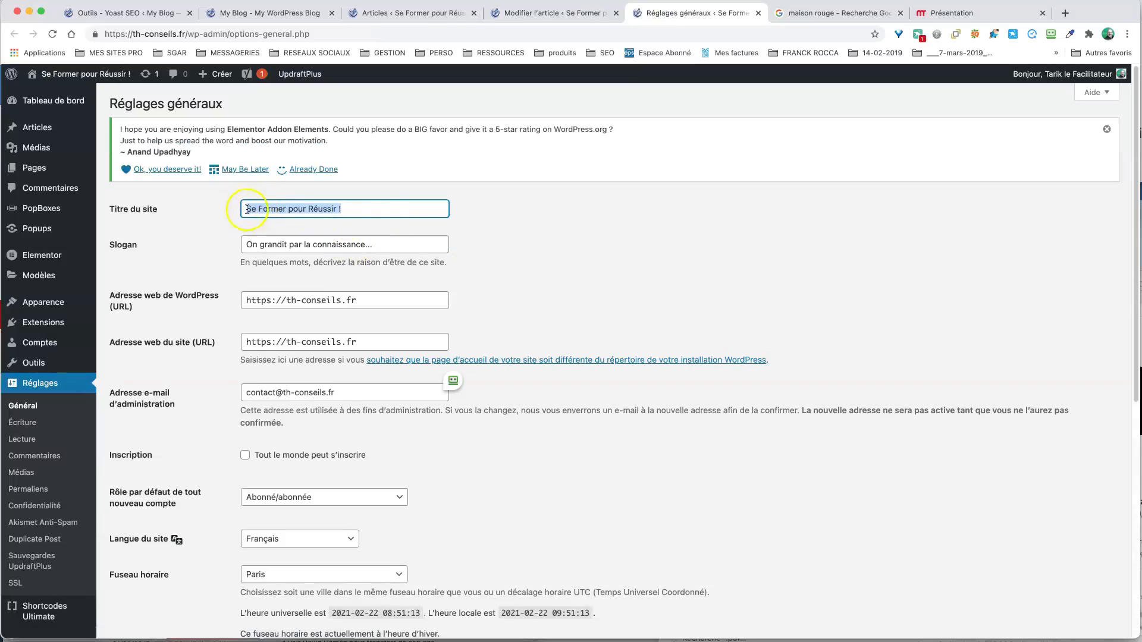
Compare the article's Google preview title with the result titles of the "maison rouge" search, and return to the article editor
click(526, 13)
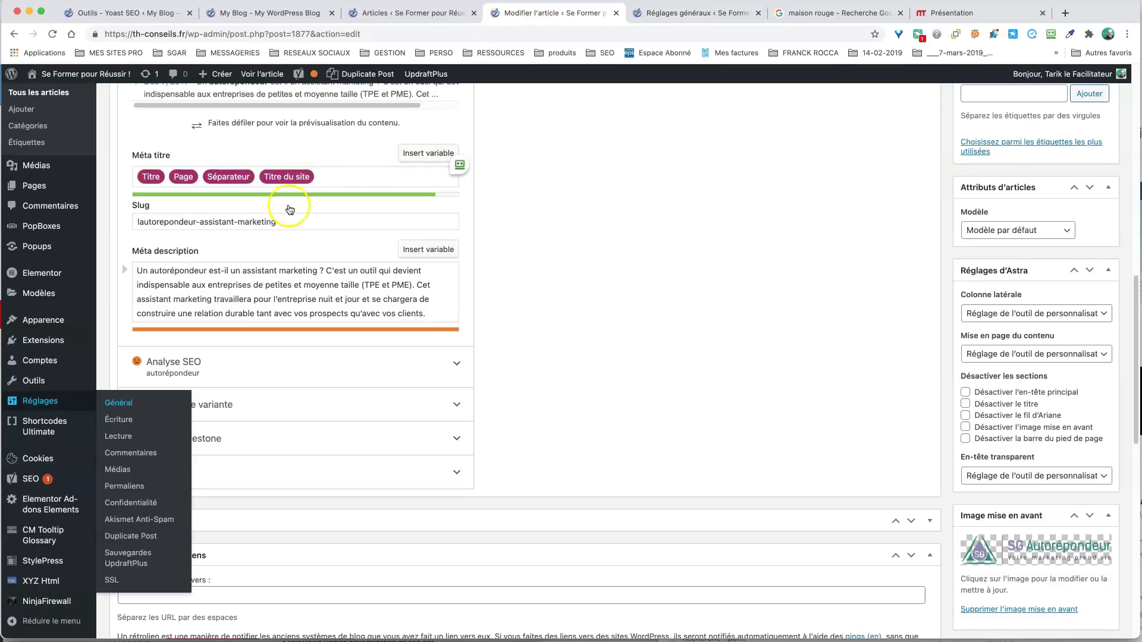
scroll(319, 212, up, 3)
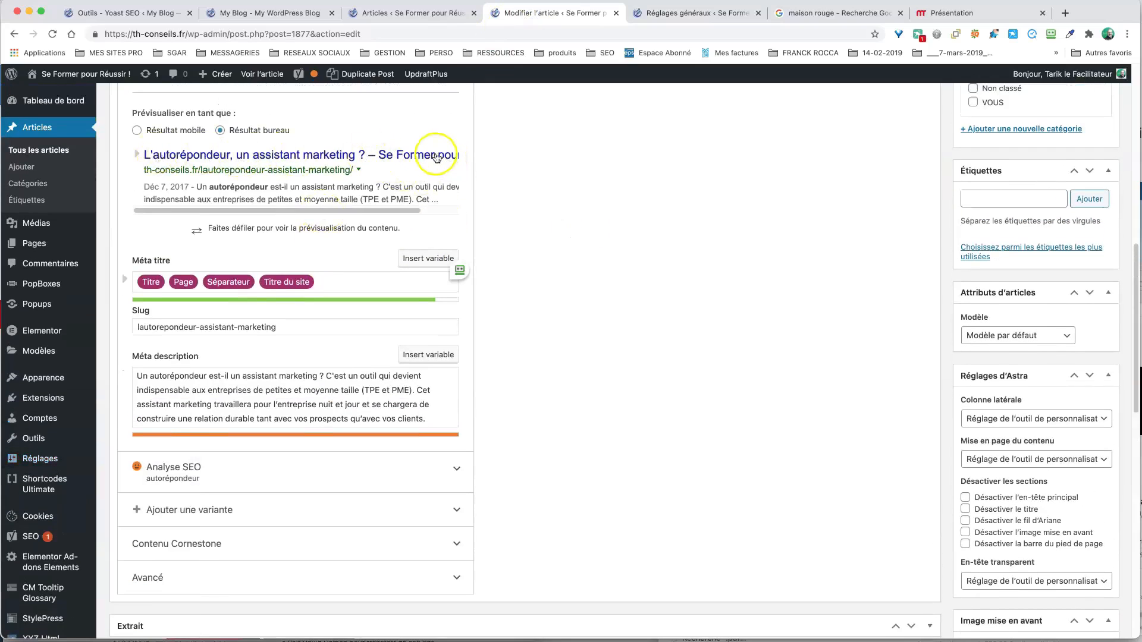
click(804, 13)
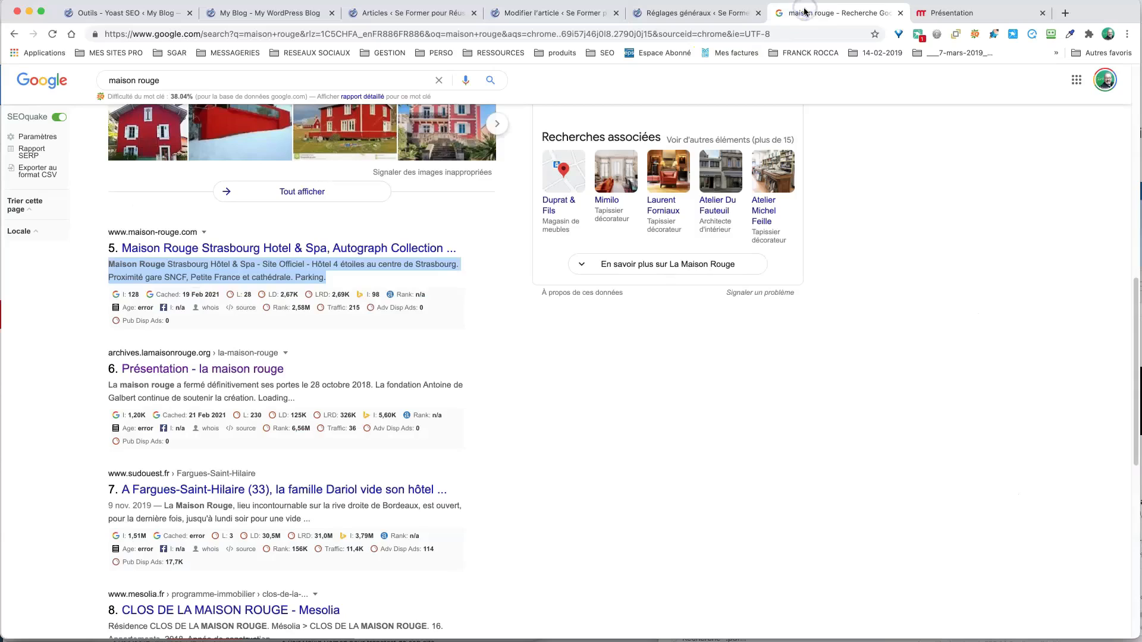
click(499, 341)
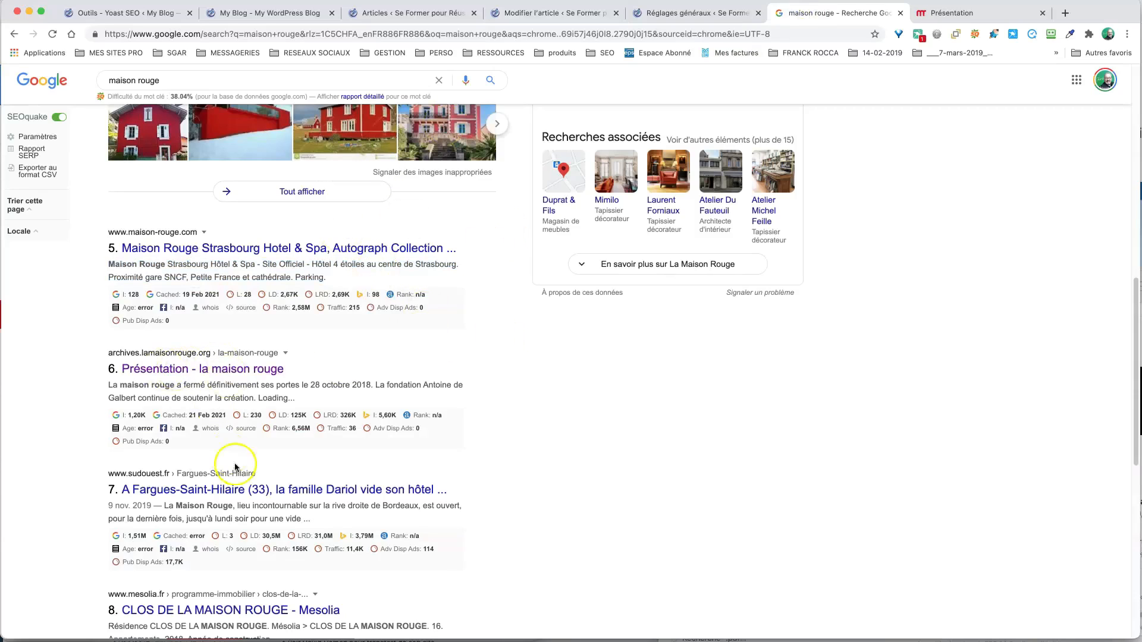
click(416, 13)
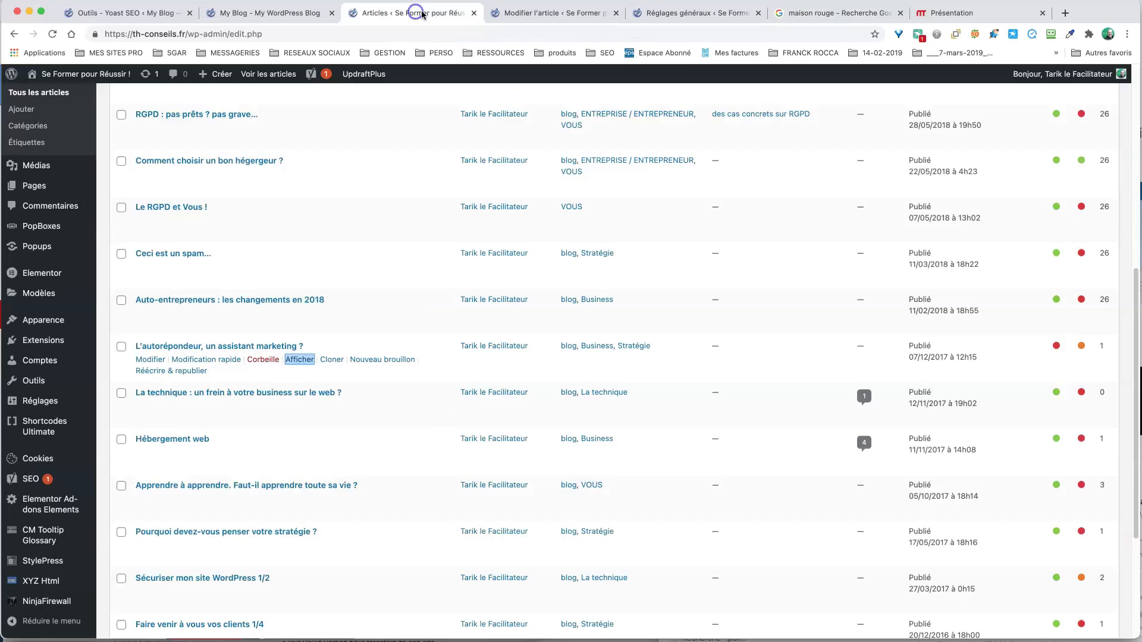
click(531, 12)
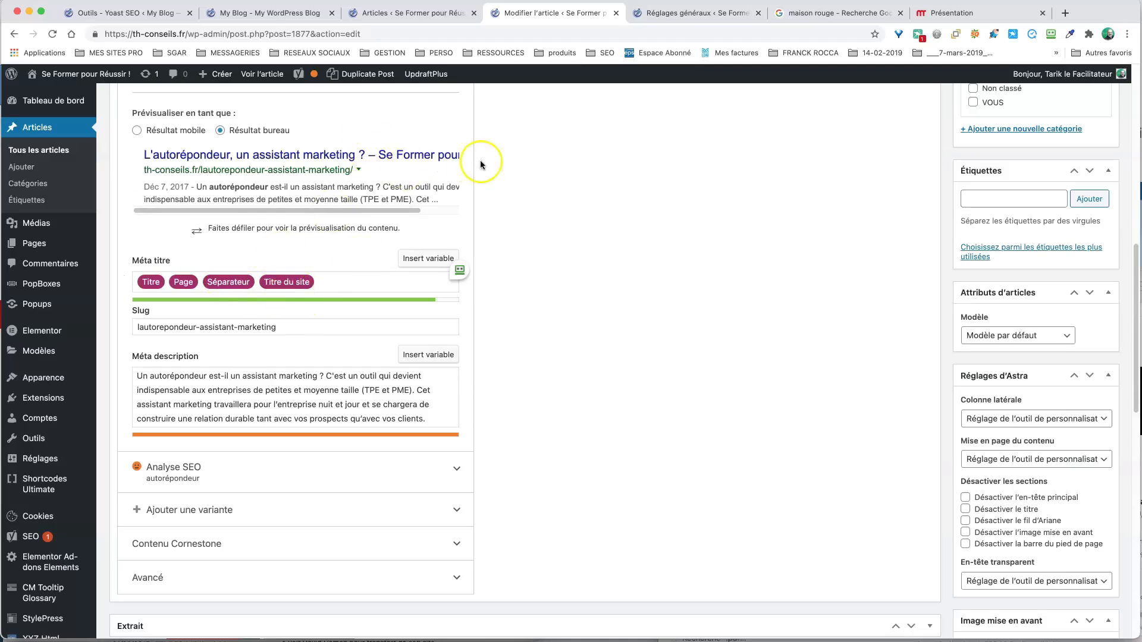
Test the meta title's length indicator by adding "dfgdfg" after the Titre du site variable, and remove the extra text
click(326, 281)
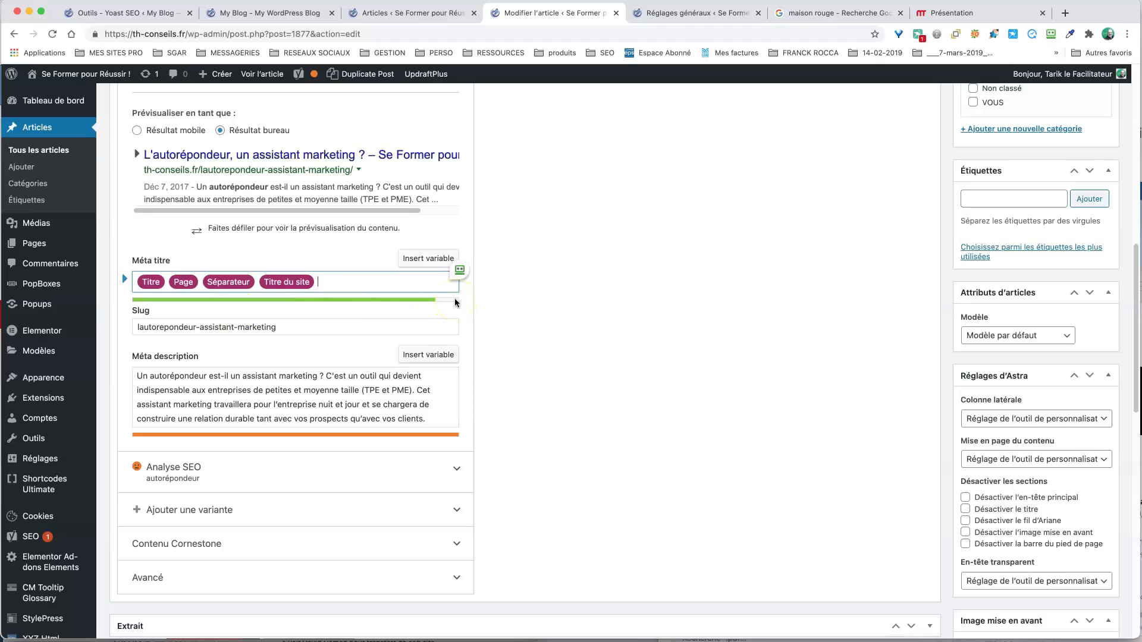
text(dfgdfg)
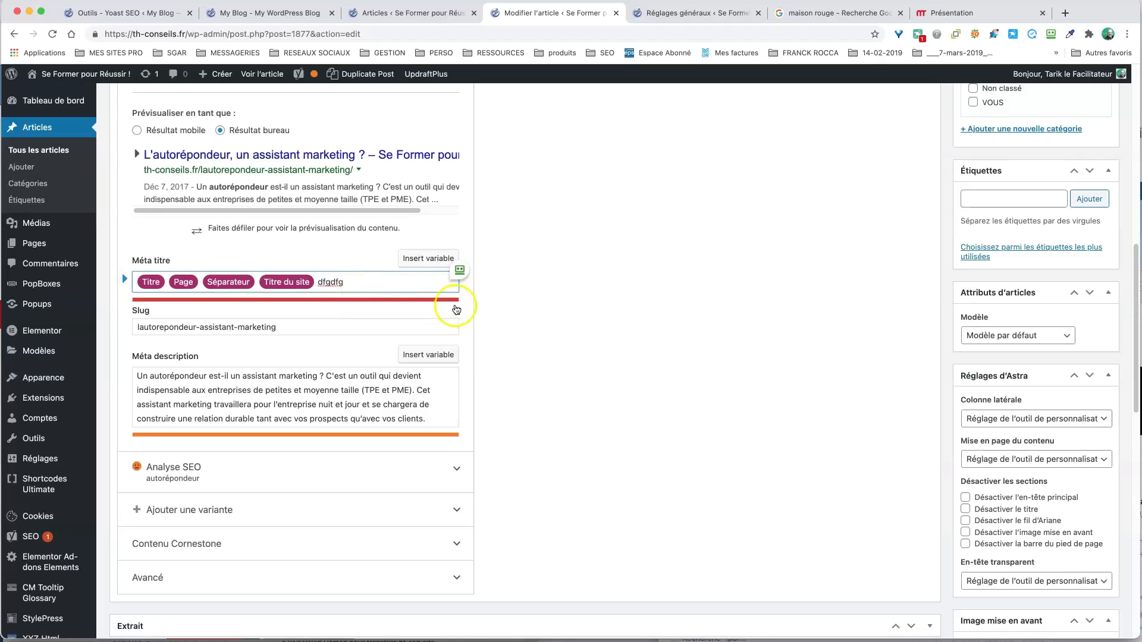
key(BackSpace)
key(BackSpace)
key(BackSpace)
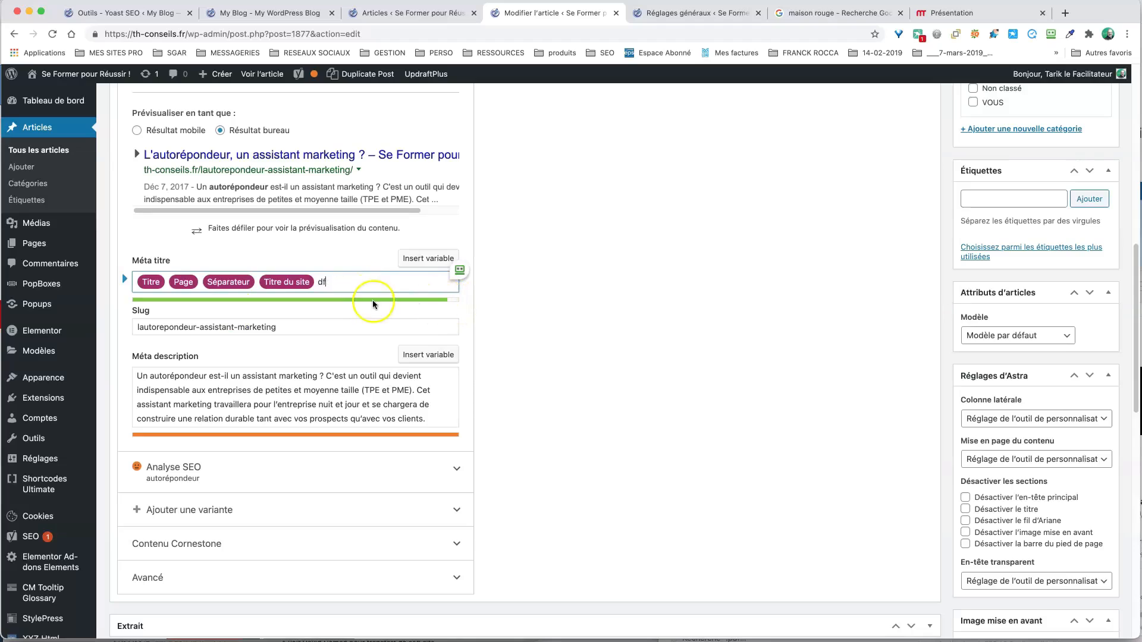
key(BackSpace)
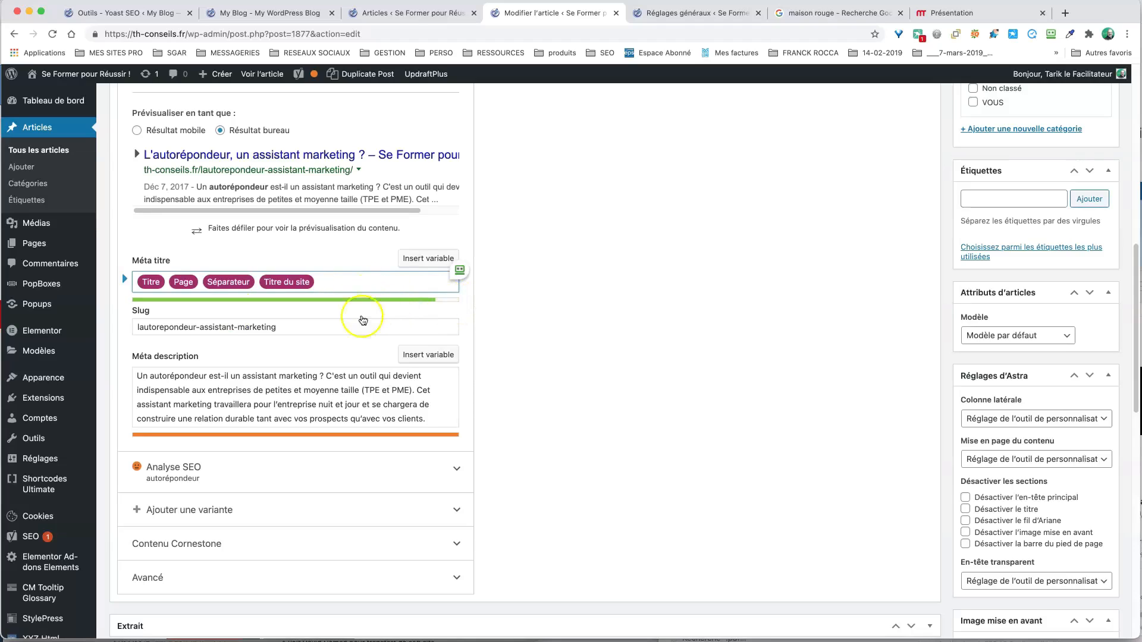
Compare Yoast's slug with the article's permalink: dismiss the Elementor Addon Elements notice, open the permalink for editing and cancel
click(252, 327)
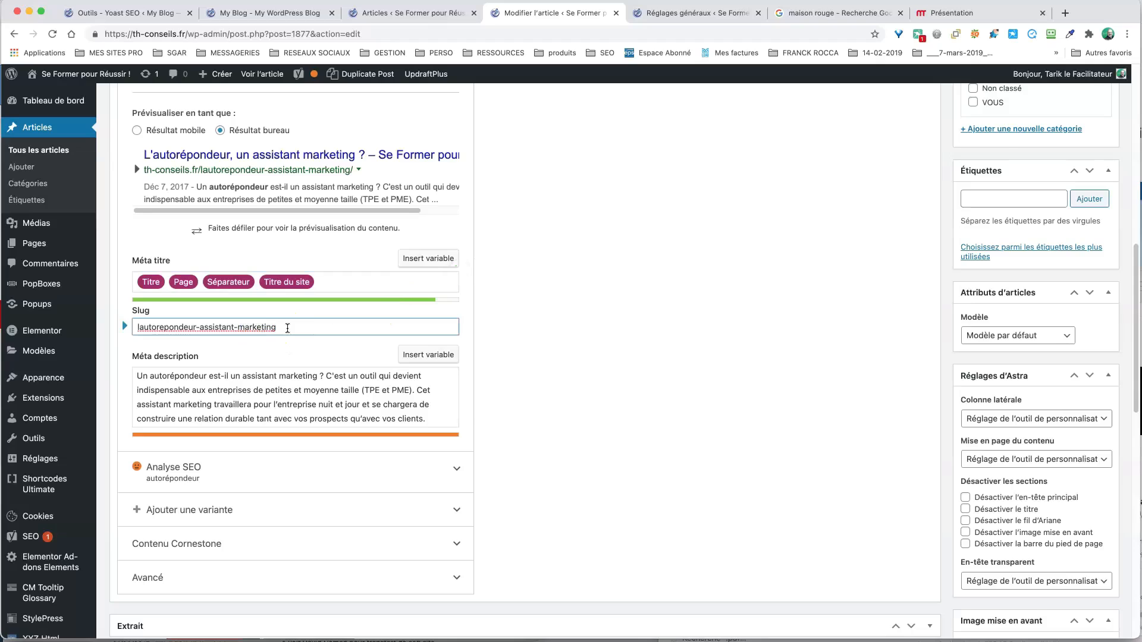
click(514, 320)
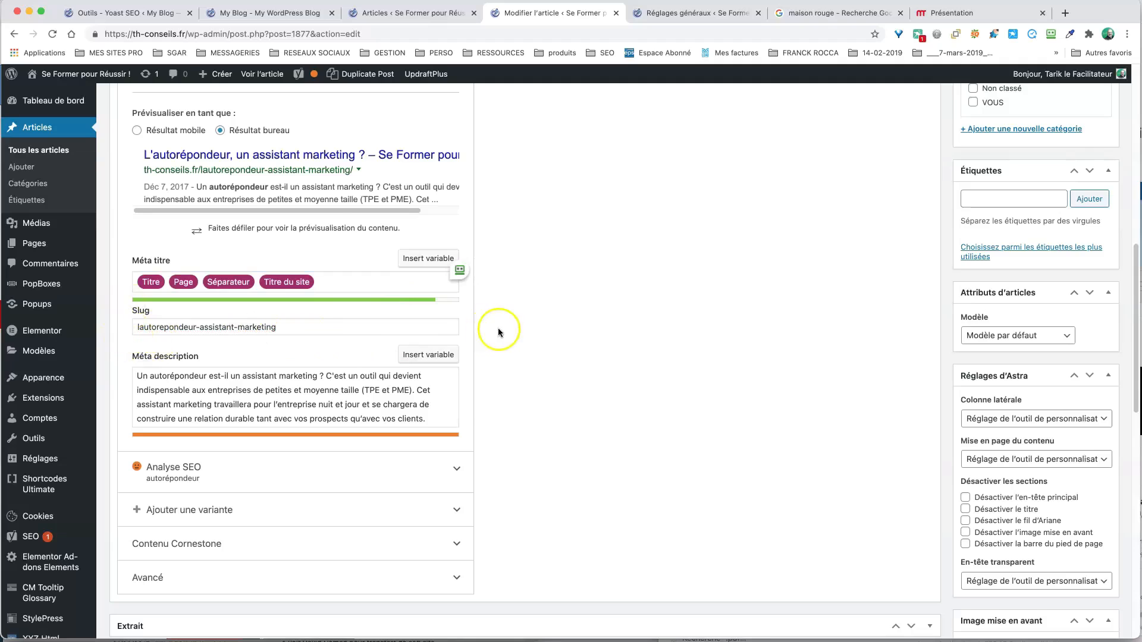
scroll(501, 328, up, 15)
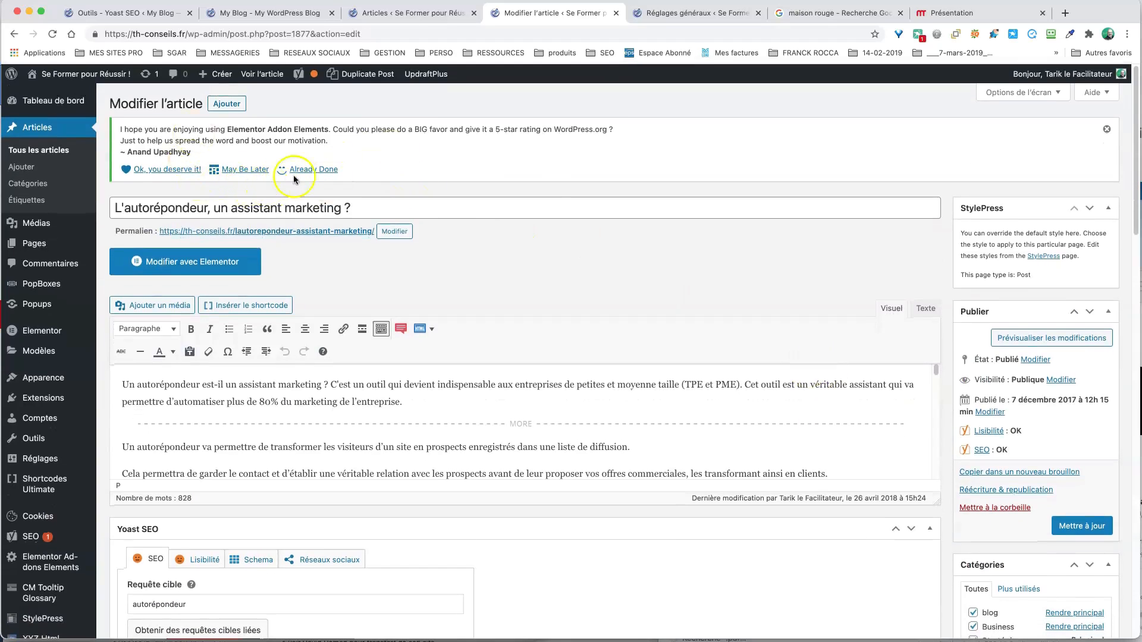
click(1107, 130)
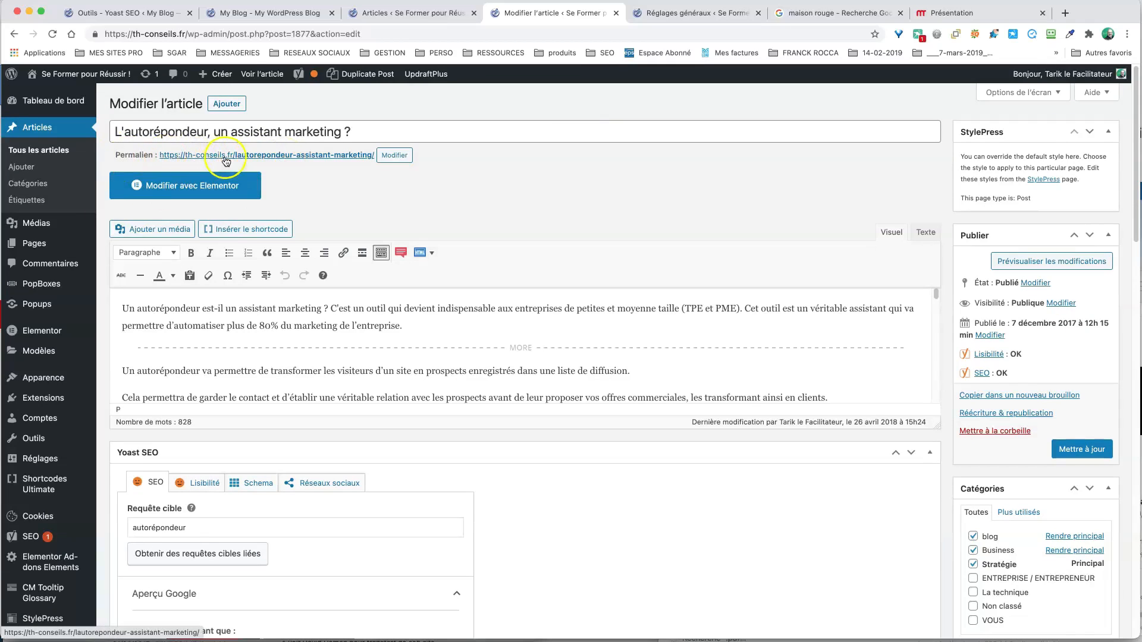
click(395, 156)
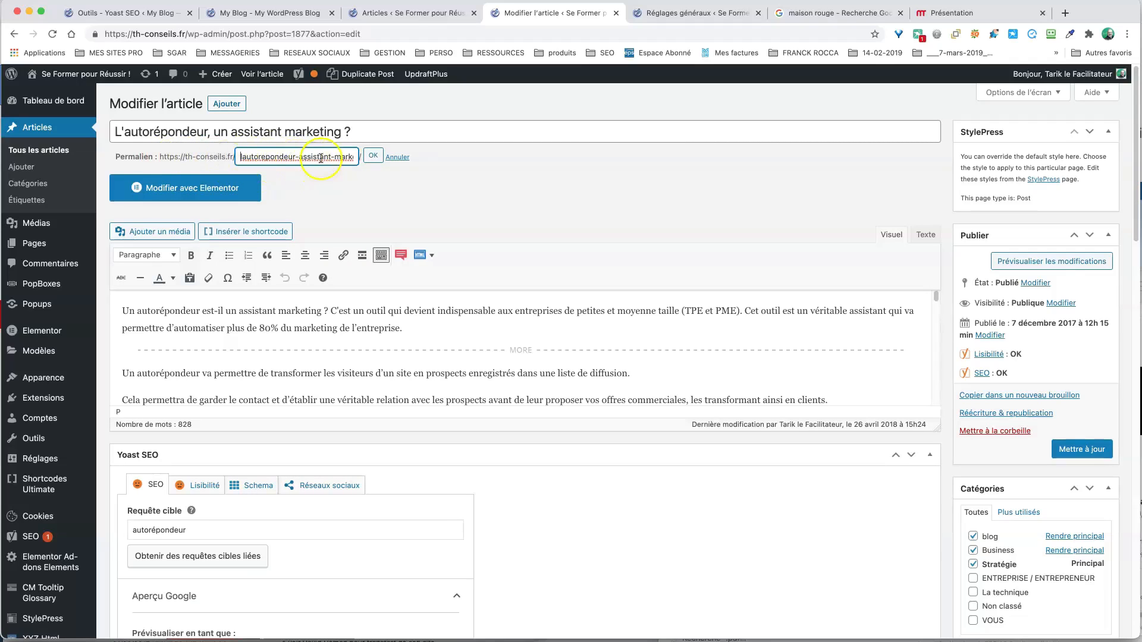
click(397, 158)
Examine Yoast's slug and meta description fields and compare the meta description with the article's opening paragraph
scroll(509, 333, down, 8)
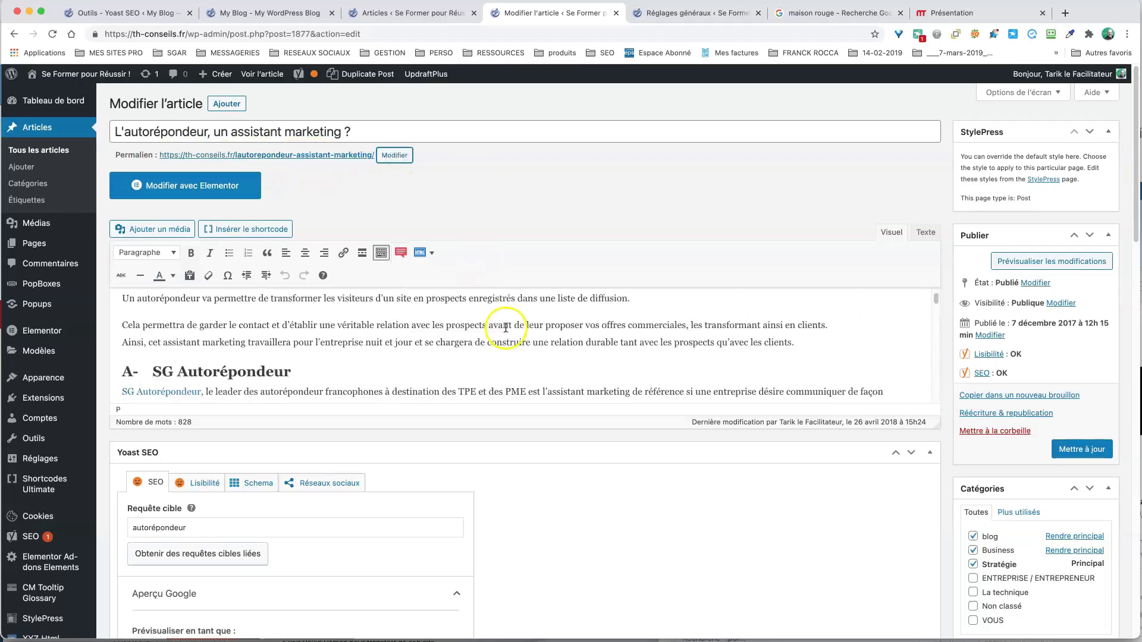
scroll(530, 523, down, 10)
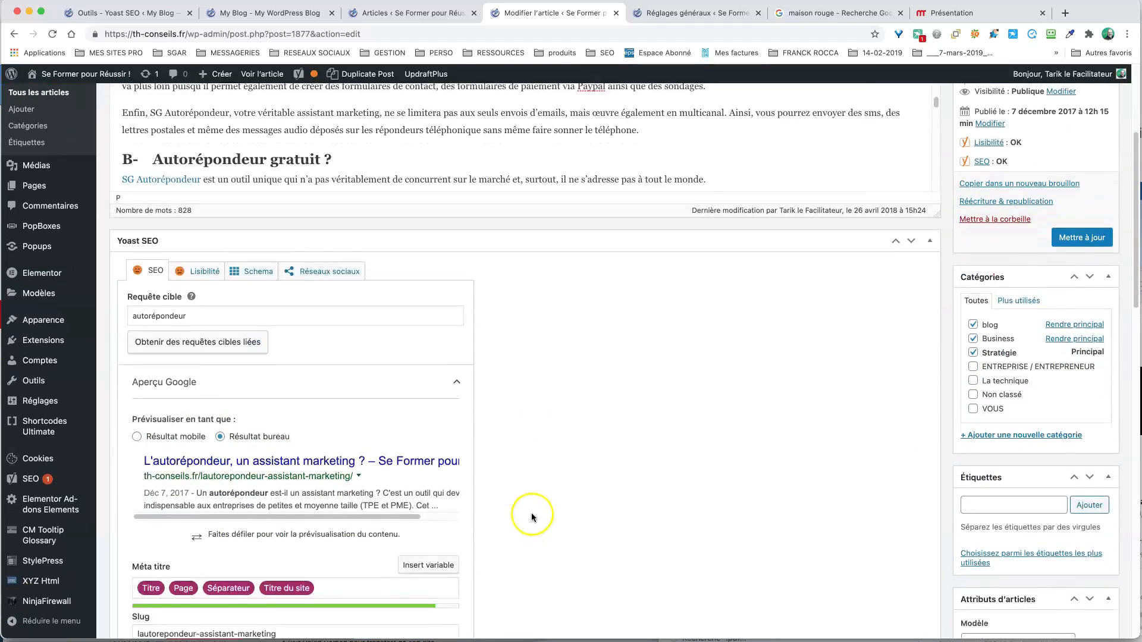
click(169, 383)
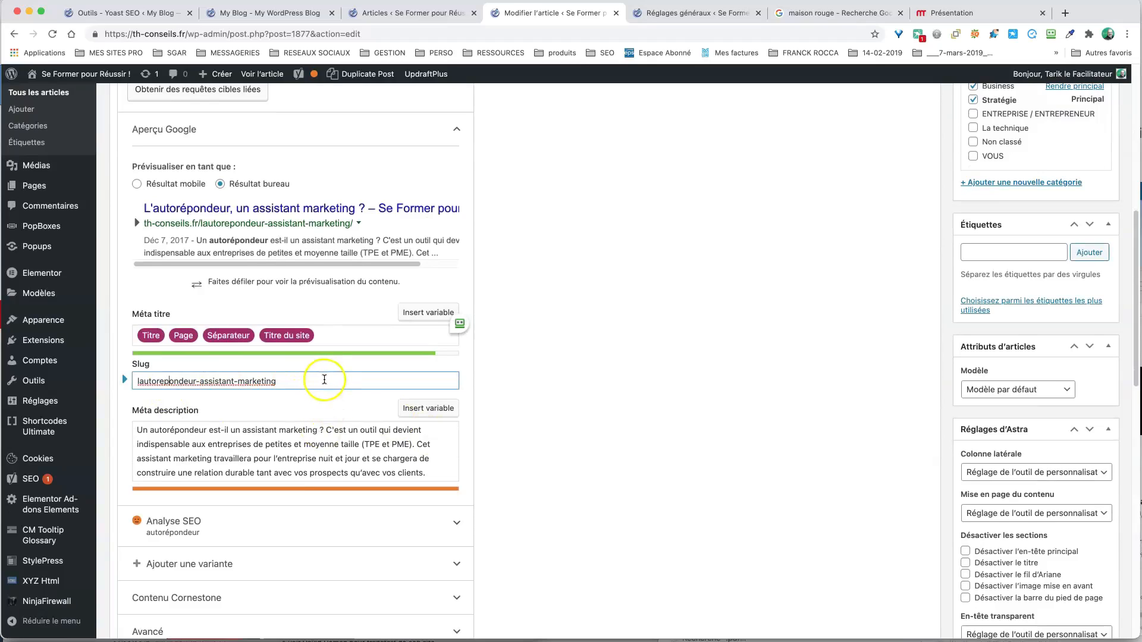
click(203, 446)
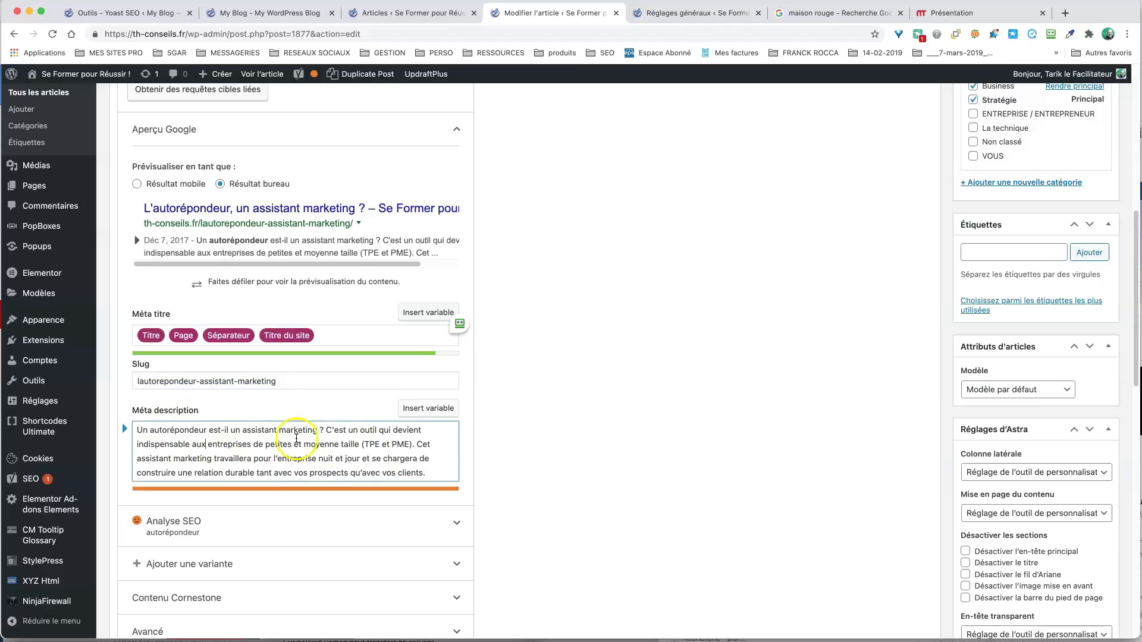
scroll(522, 417, up, 15)
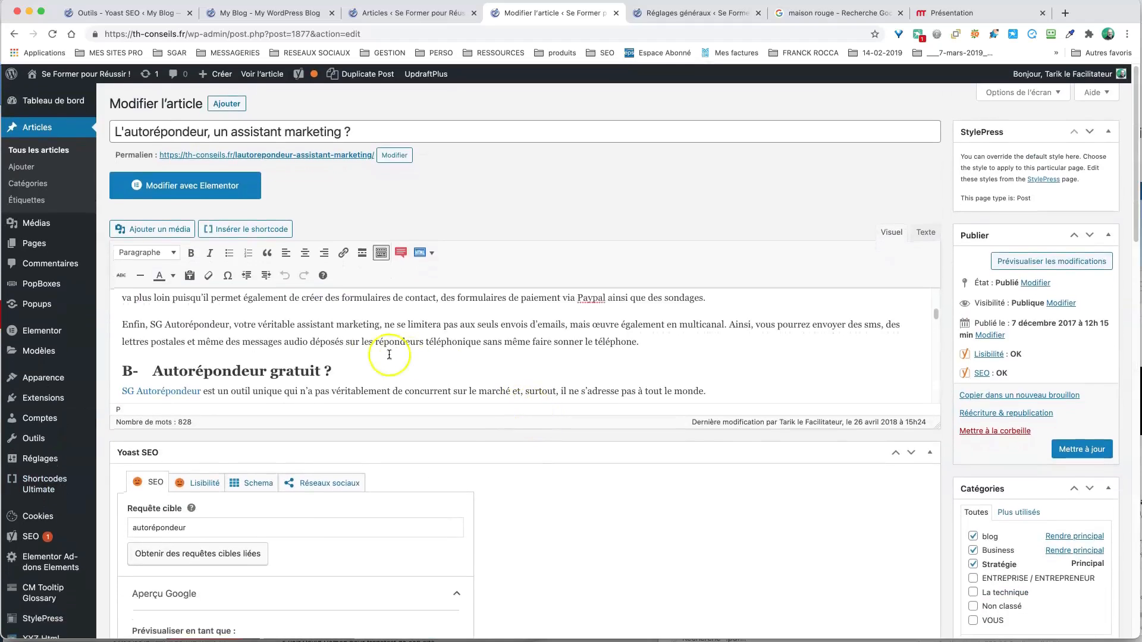
scroll(285, 324, up, 5)
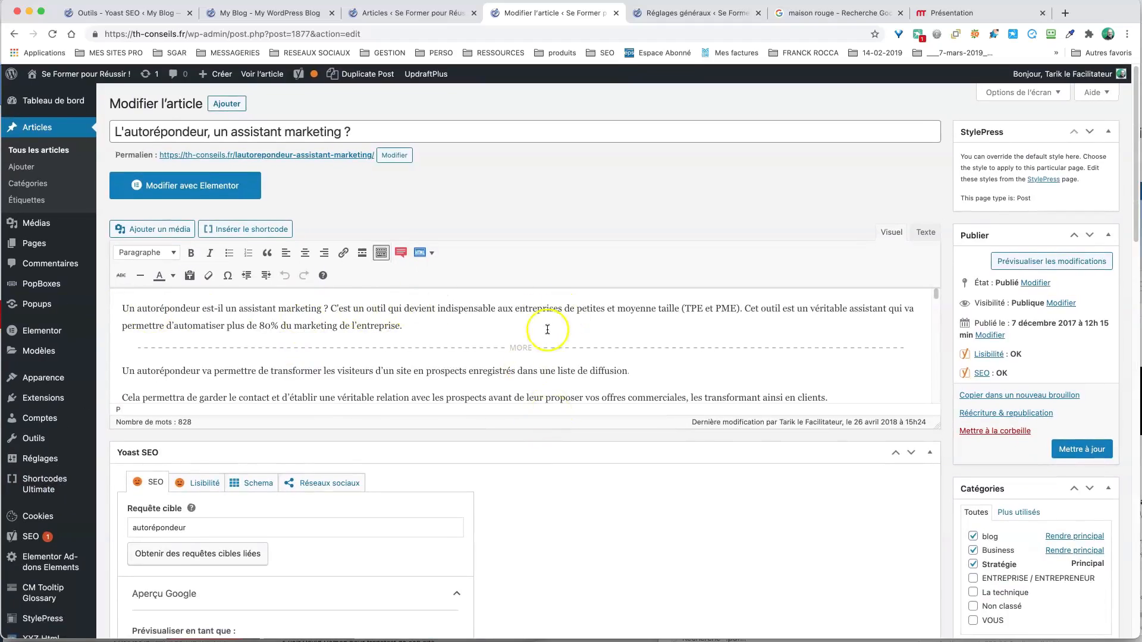
drag(244, 308, 383, 325)
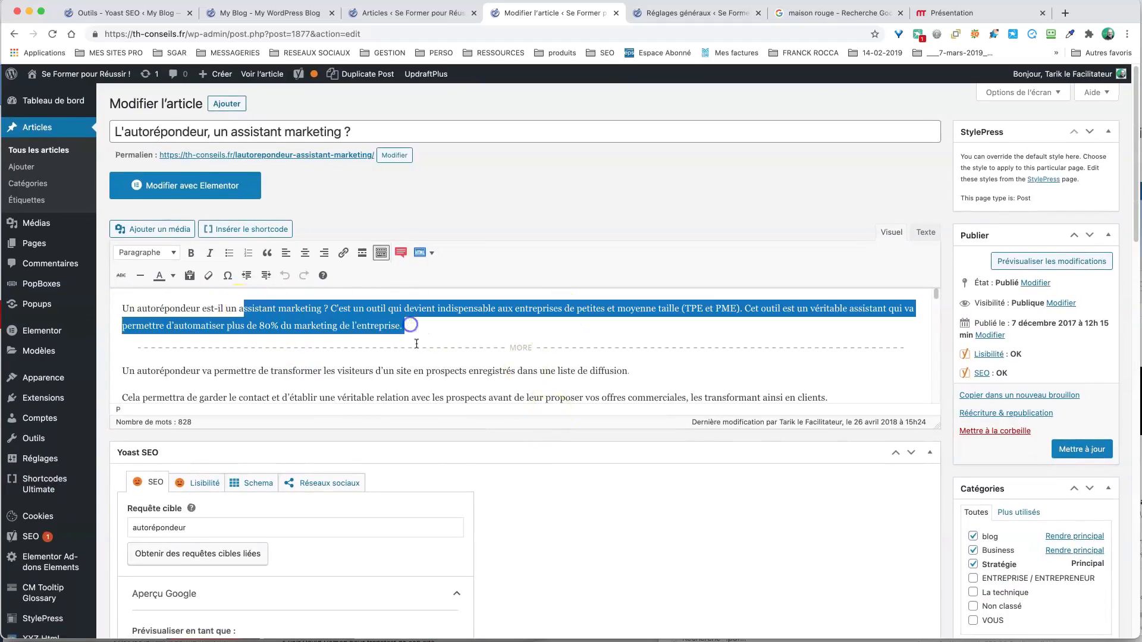
scroll(519, 536, down, 10)
scroll(520, 537, up, 5)
Shorten the meta description by deleting its last sentence, beginning "Cet assistant", so that the text ends at "(TPE et PME)."
click(253, 507)
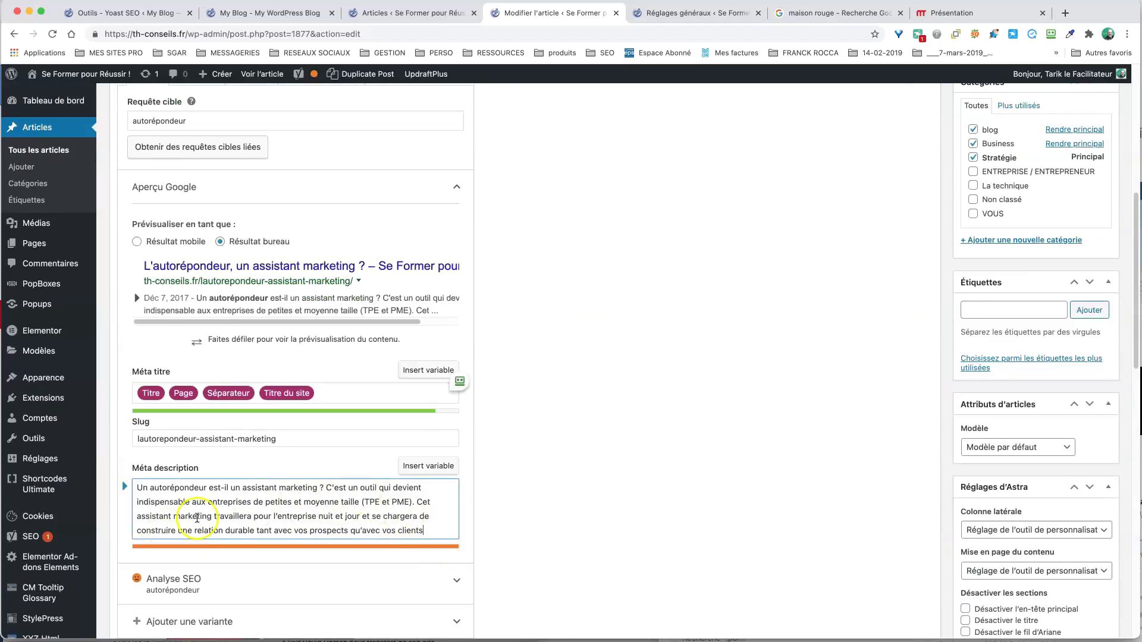
double_click(195, 516)
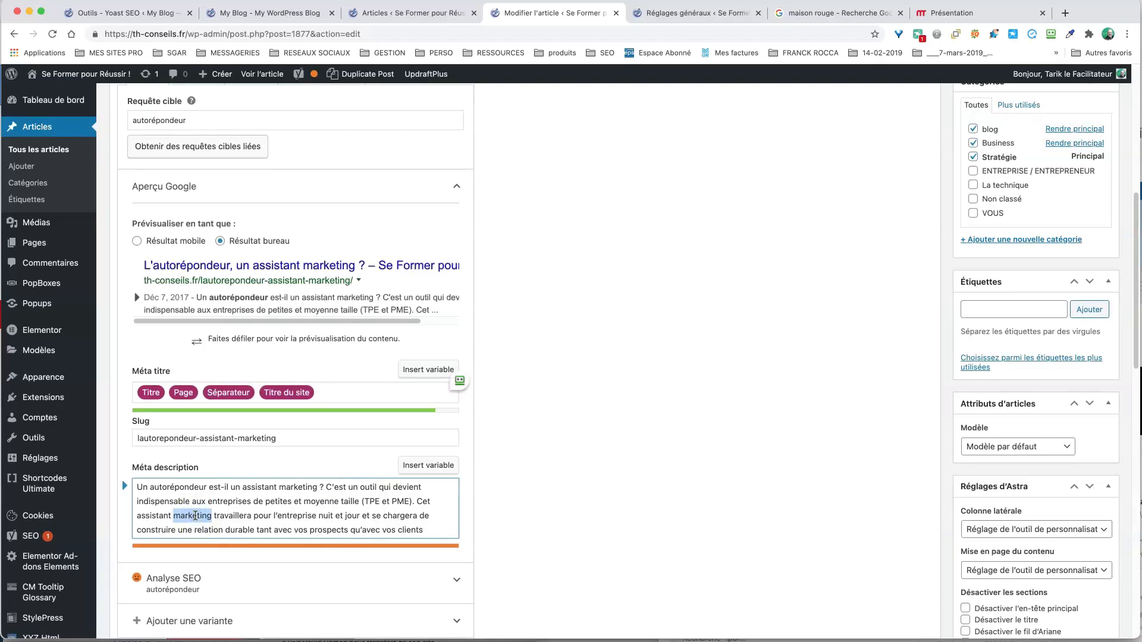
key(BackSpace)
key(BackSpace)
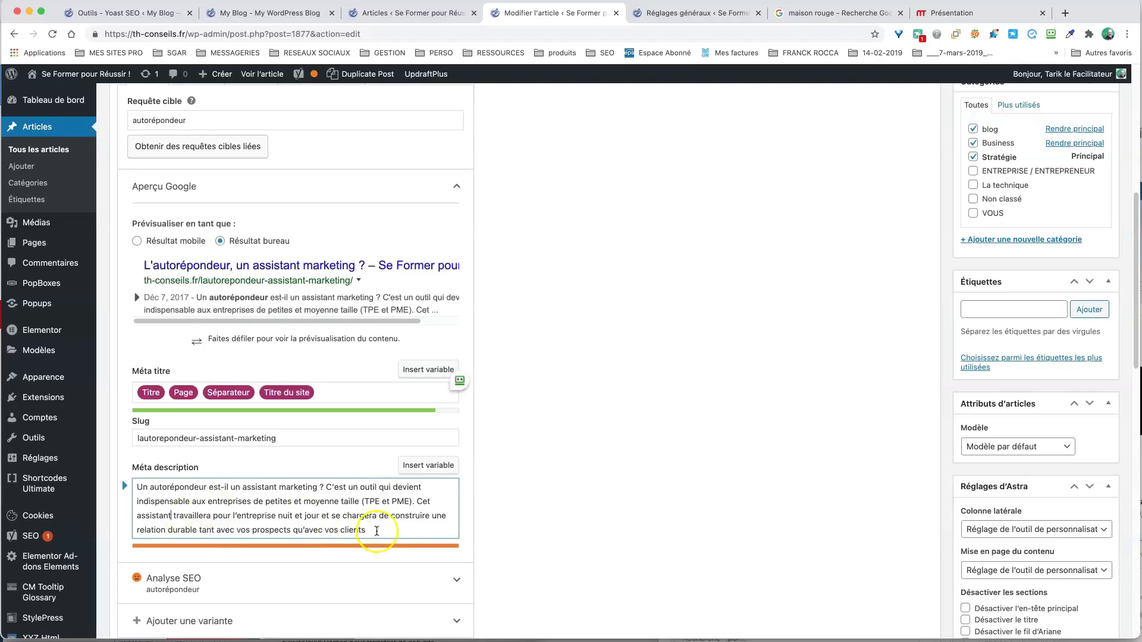
drag(416, 501, 420, 532)
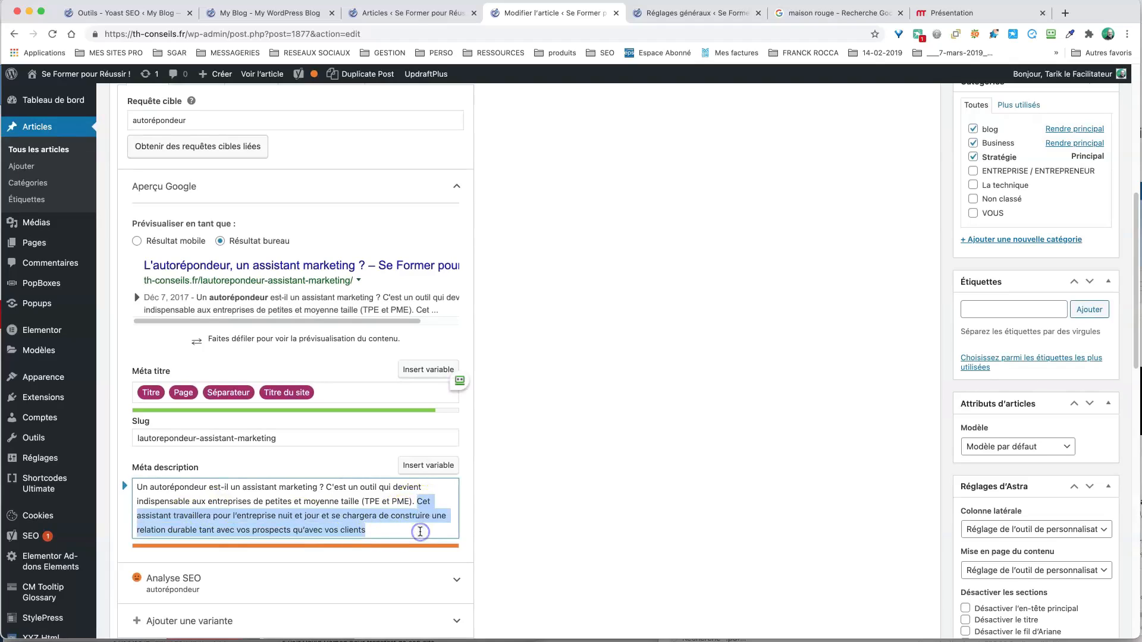
key(BackSpace)
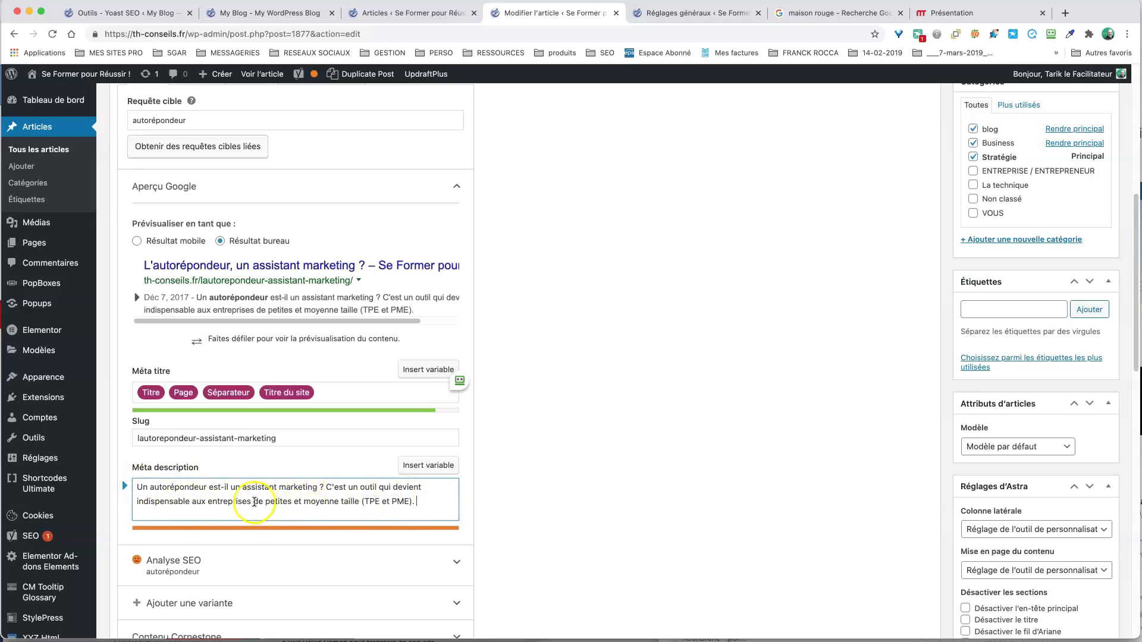
Delete "de petites et moyenne taille" from the meta description and update the published article
drag(254, 502, 331, 502)
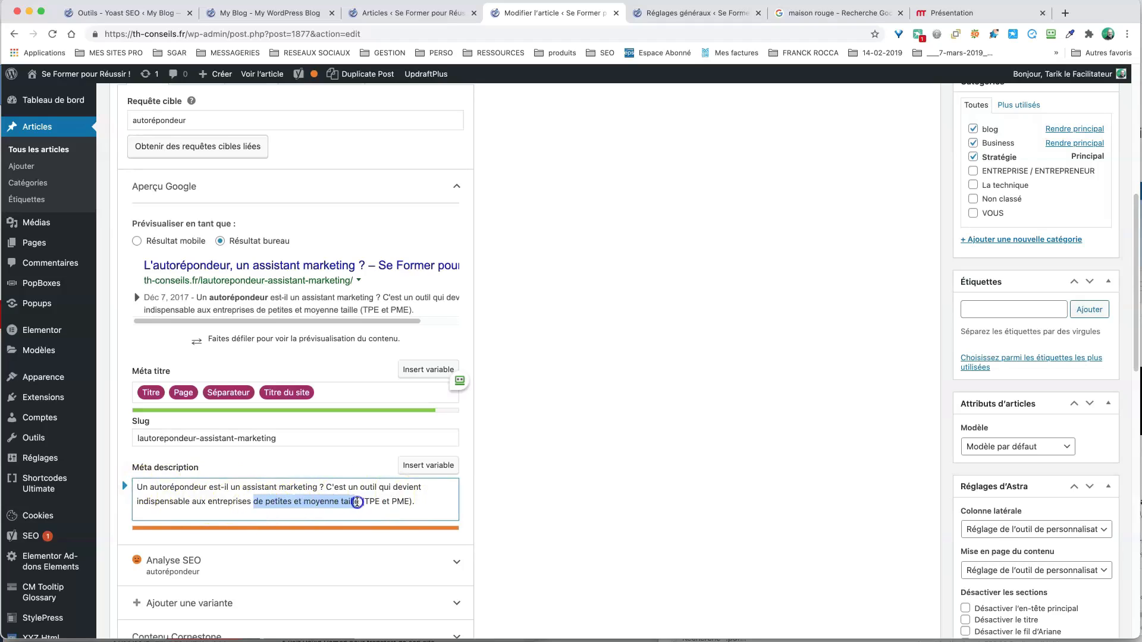
key(BackSpace)
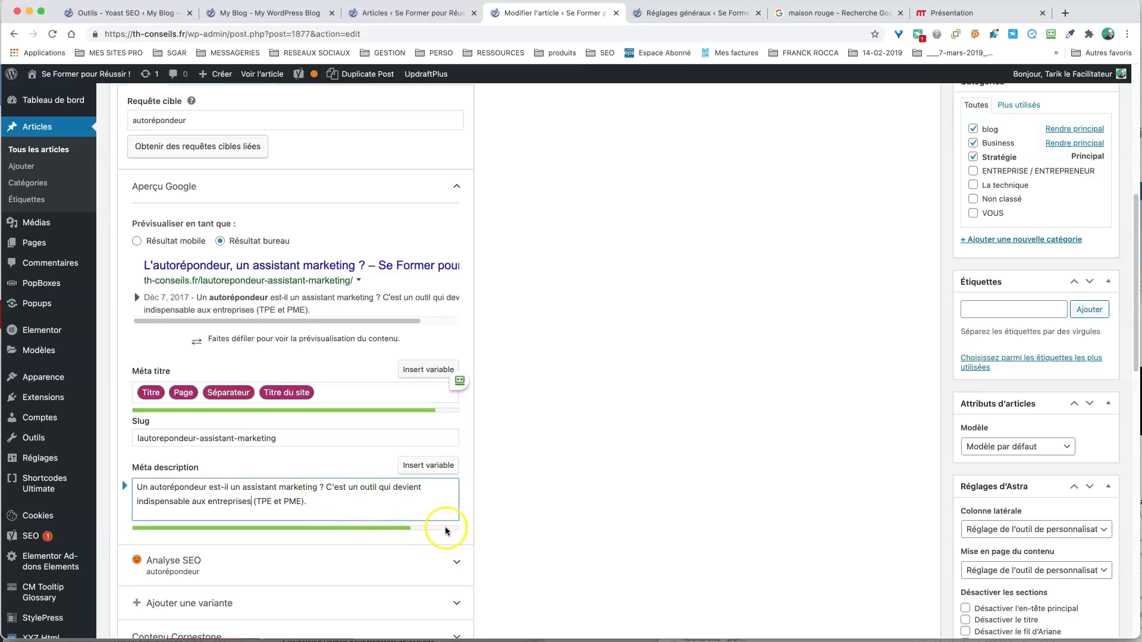
click(356, 508)
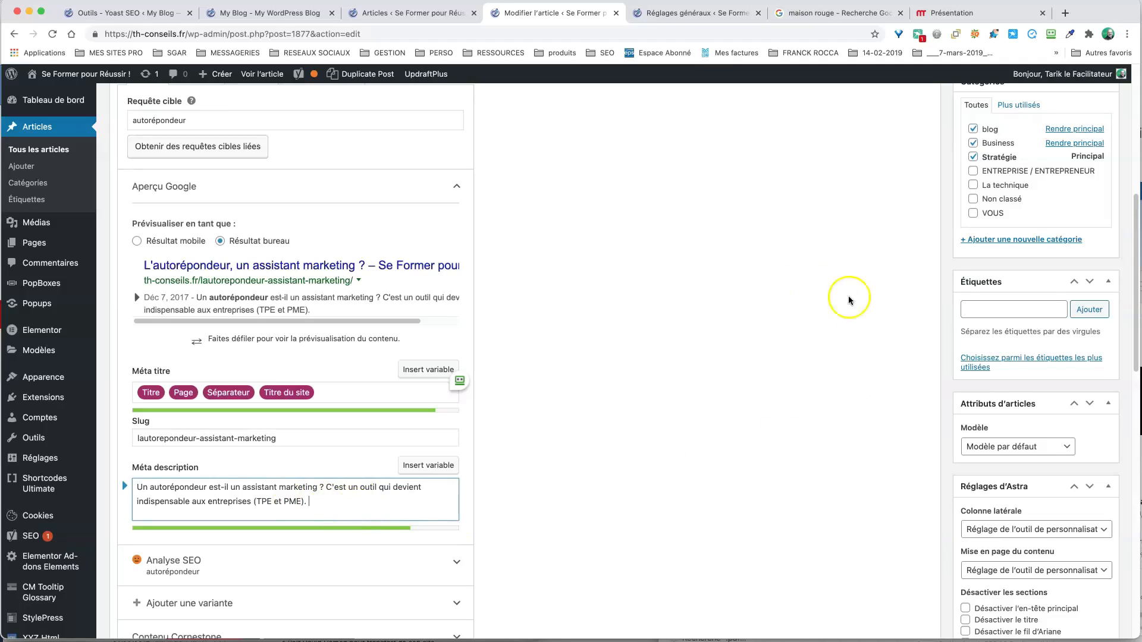
scroll(867, 300, up, 10)
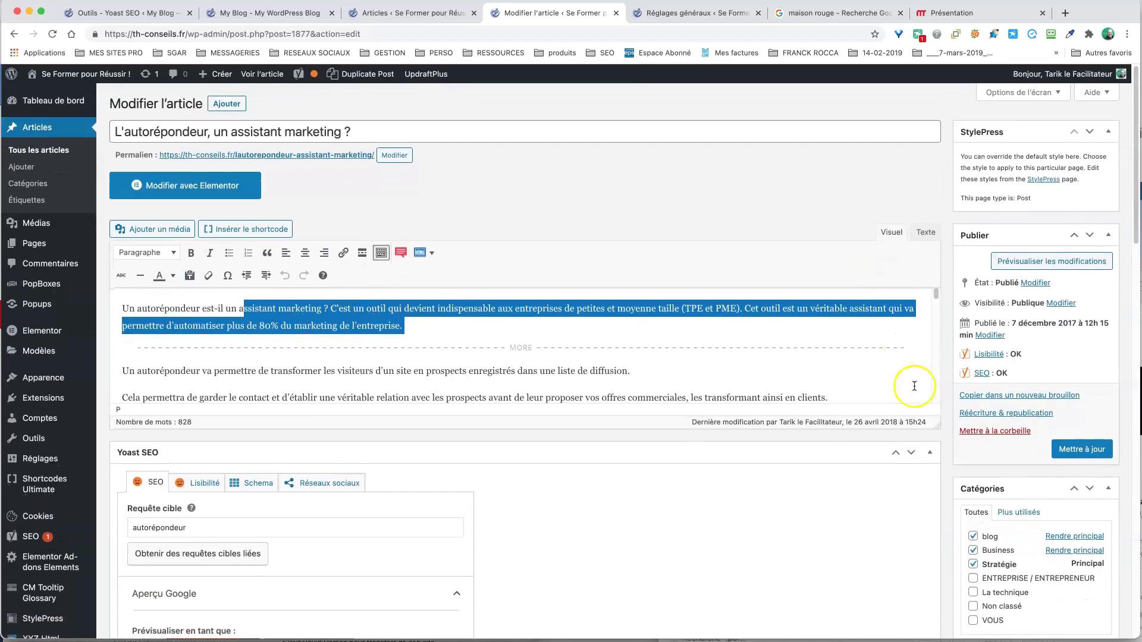
click(1082, 449)
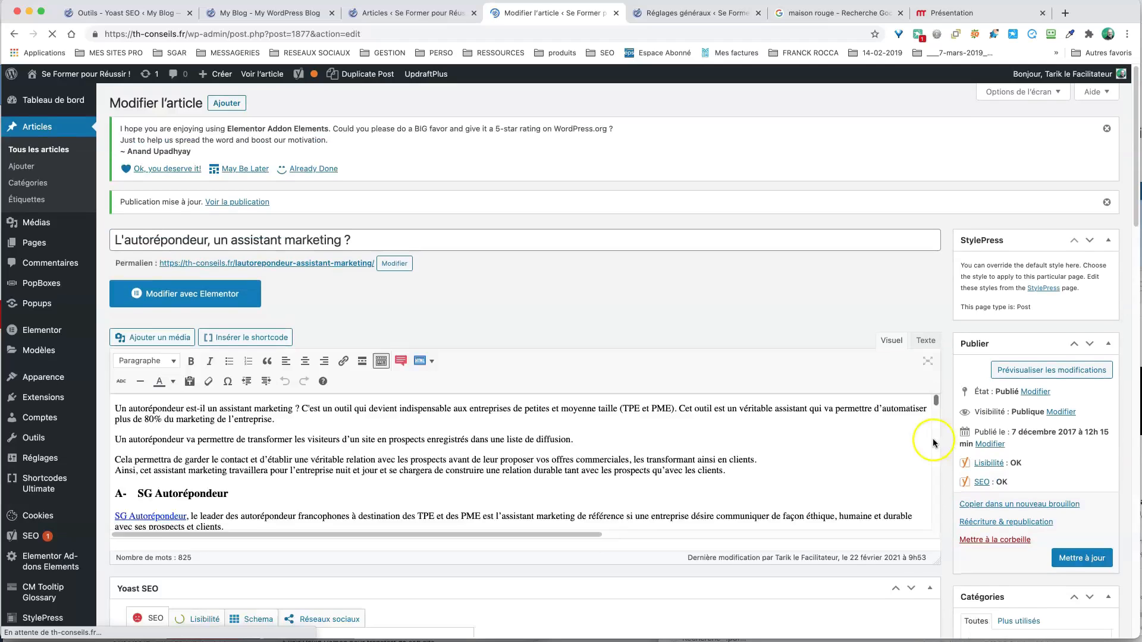
Check the Google preview and meta fields after the update, and expand the SEO analysis to review its problems and improvements
scroll(953, 520, down, 10)
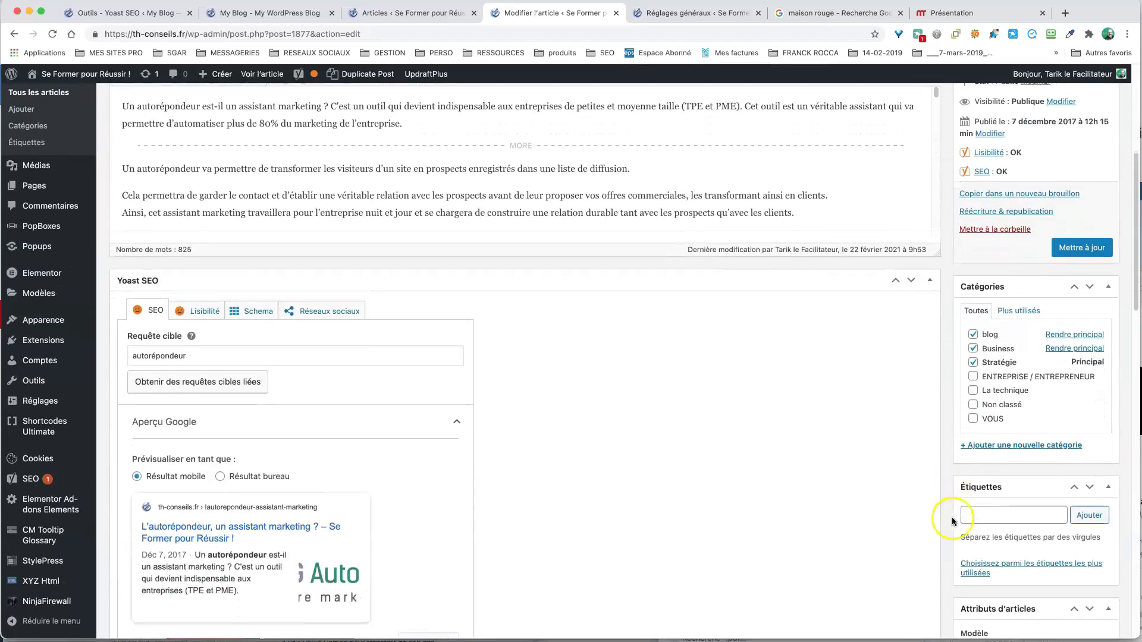
scroll(951, 519, down, 3)
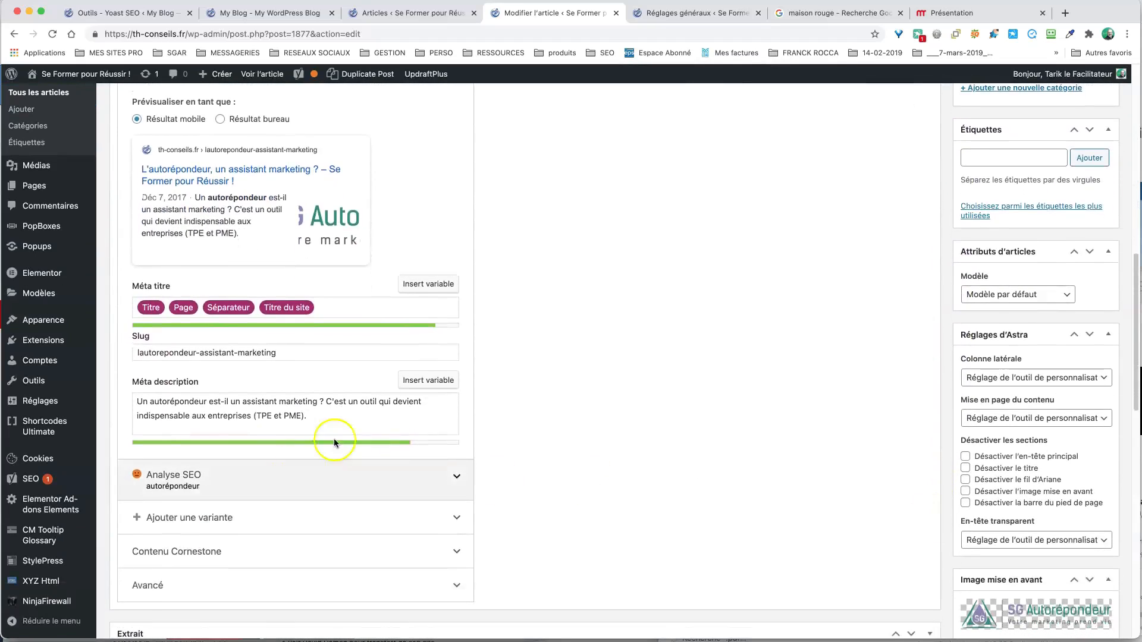
scroll(555, 379, up, 4)
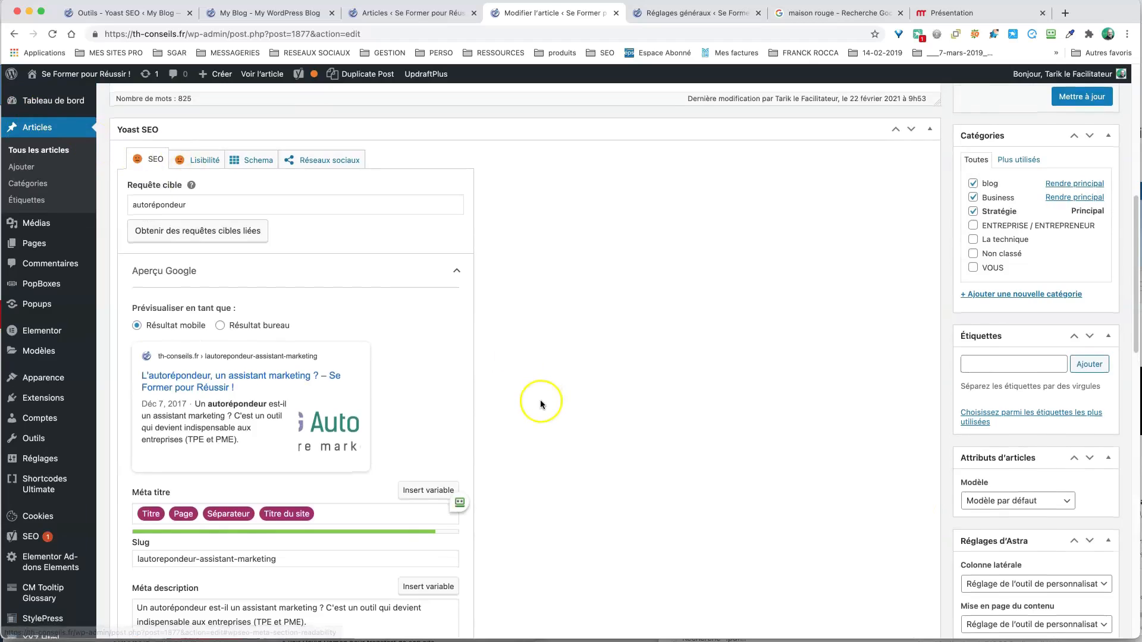
scroll(540, 399, down, 5)
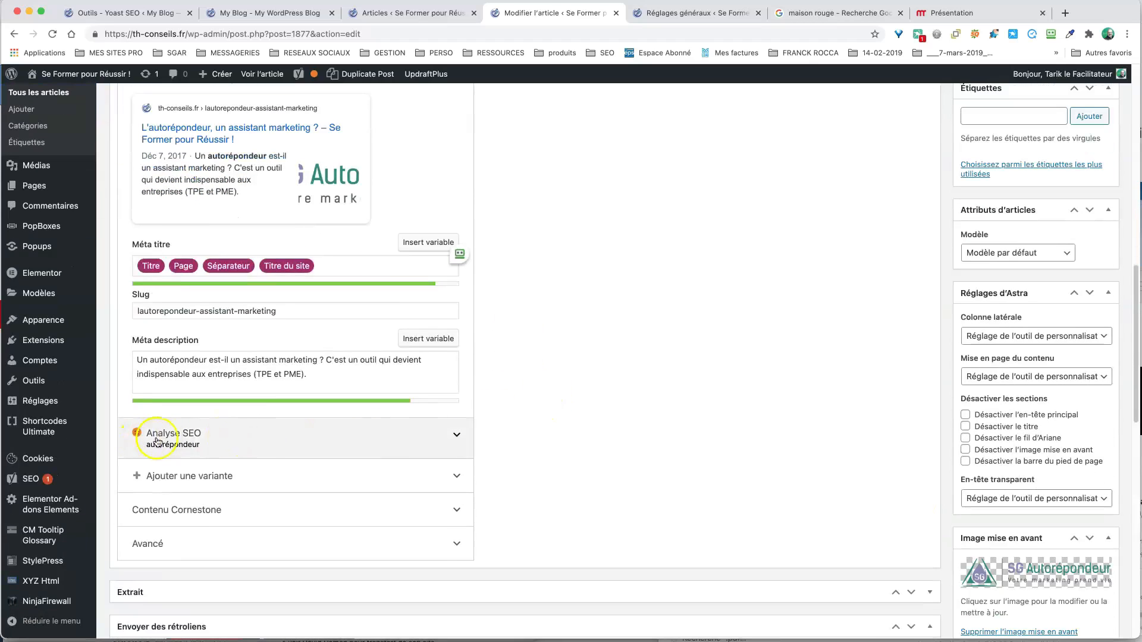
click(457, 438)
scroll(570, 459, down, 3)
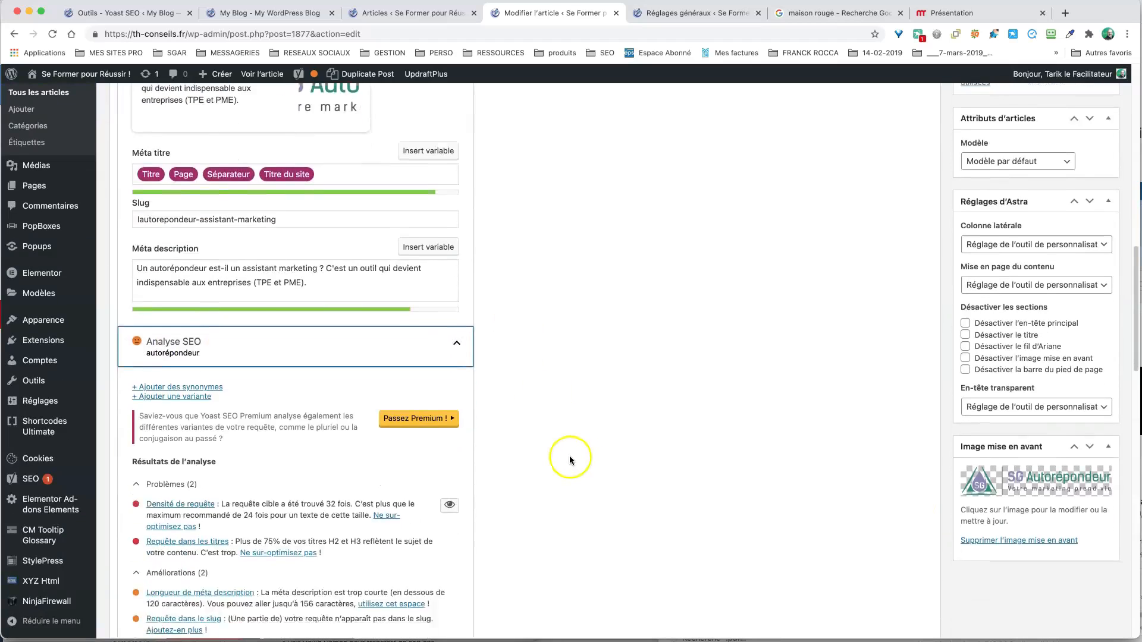
scroll(569, 460, down, 4)
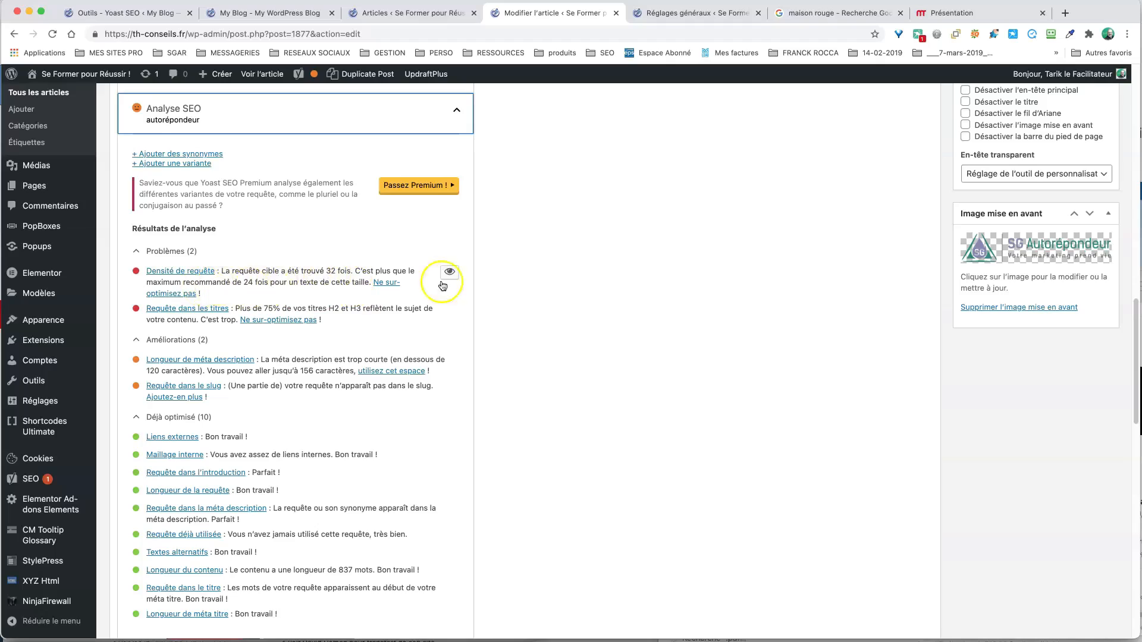
Enlarge the article editor's height and replace "Un autorépondeur" at the start of the paragraph after the MORE break with "Cet outil"
scroll(714, 297, up, 15)
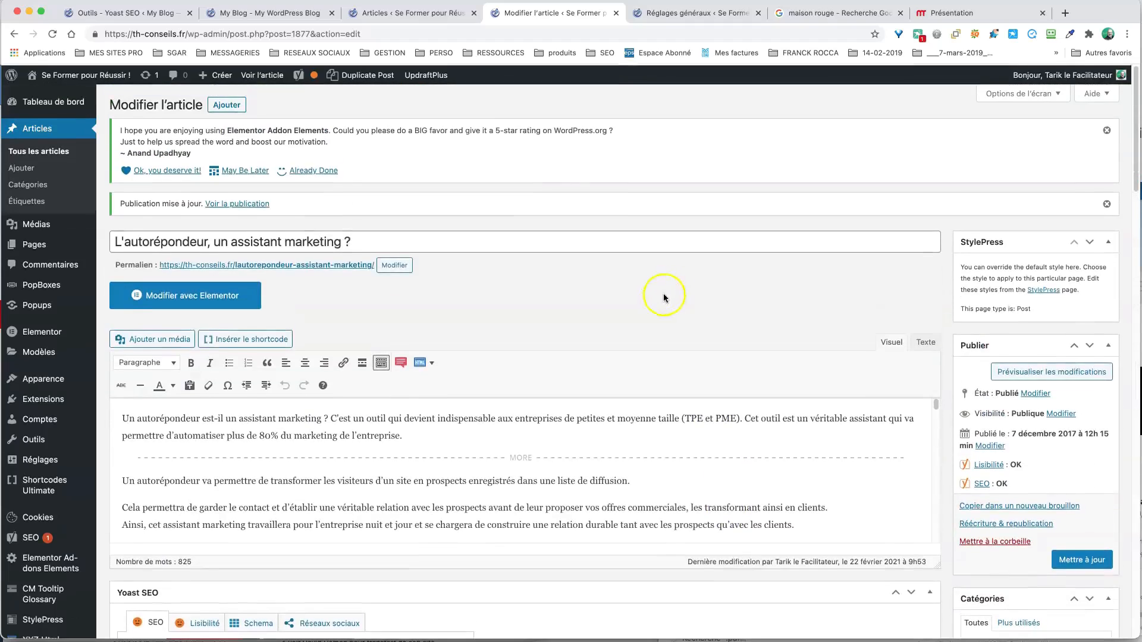
scroll(686, 316, down, 5)
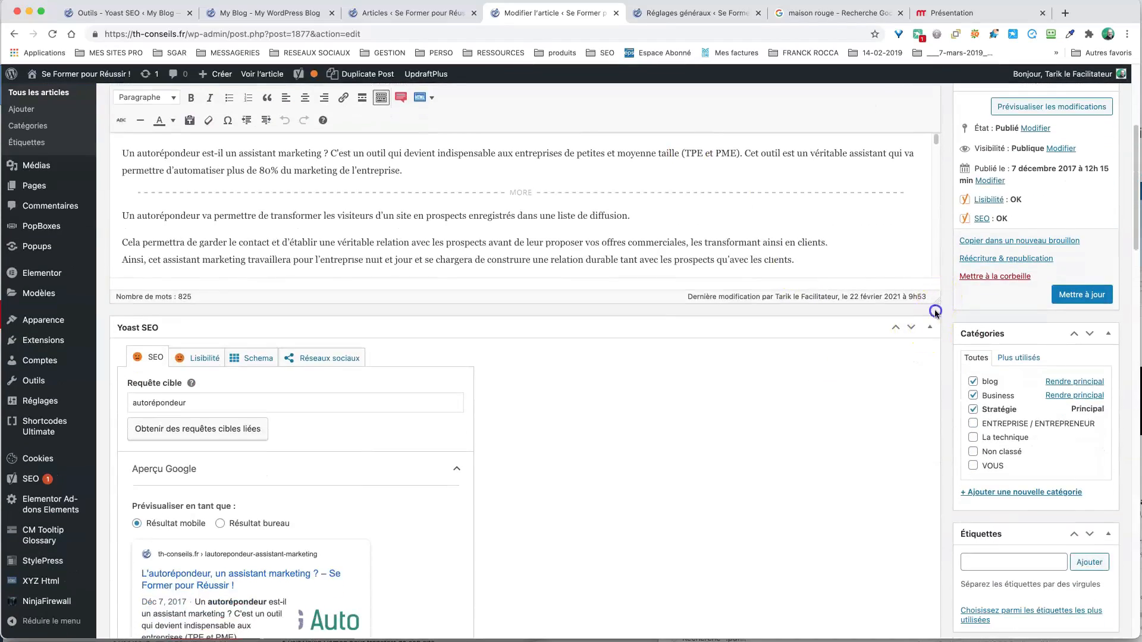
drag(934, 312, 934, 588)
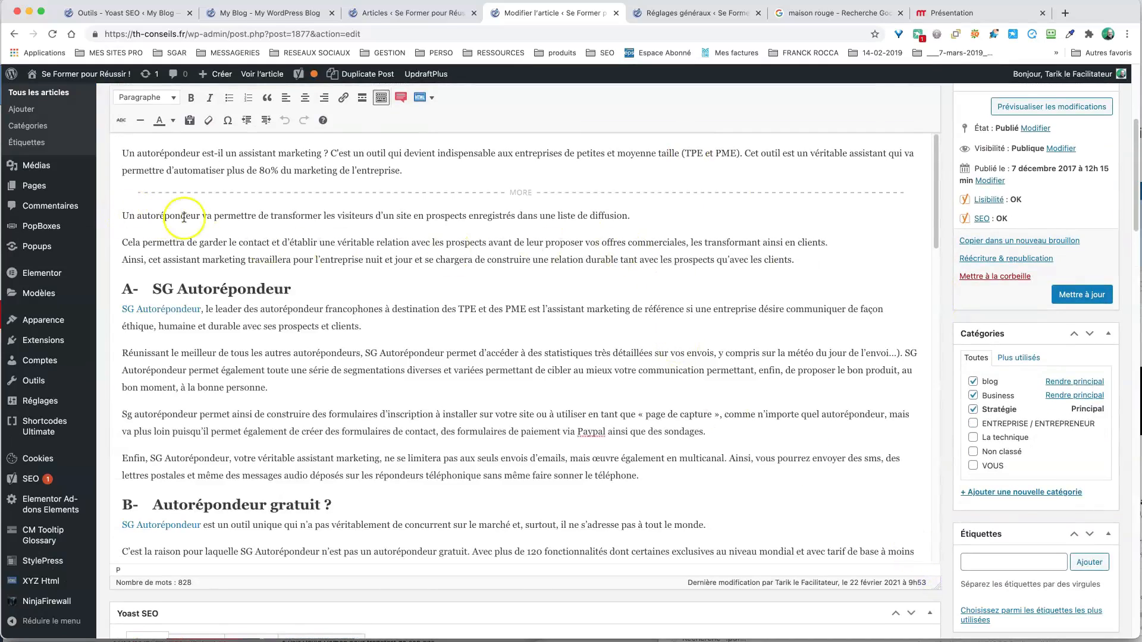
drag(202, 215, 130, 215)
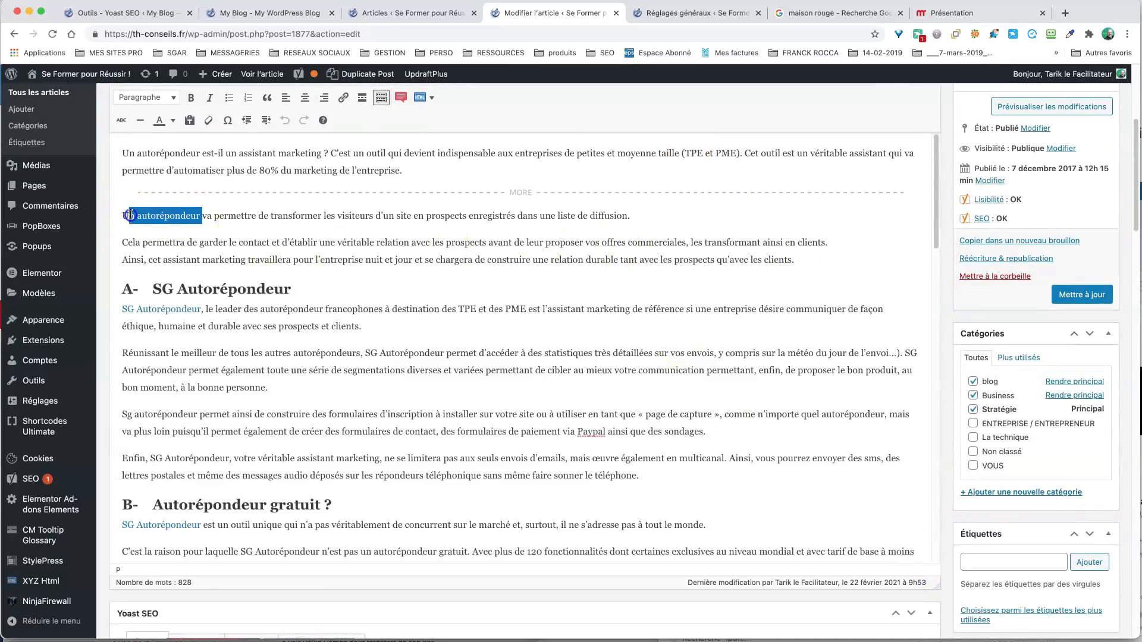
text(Cet o)
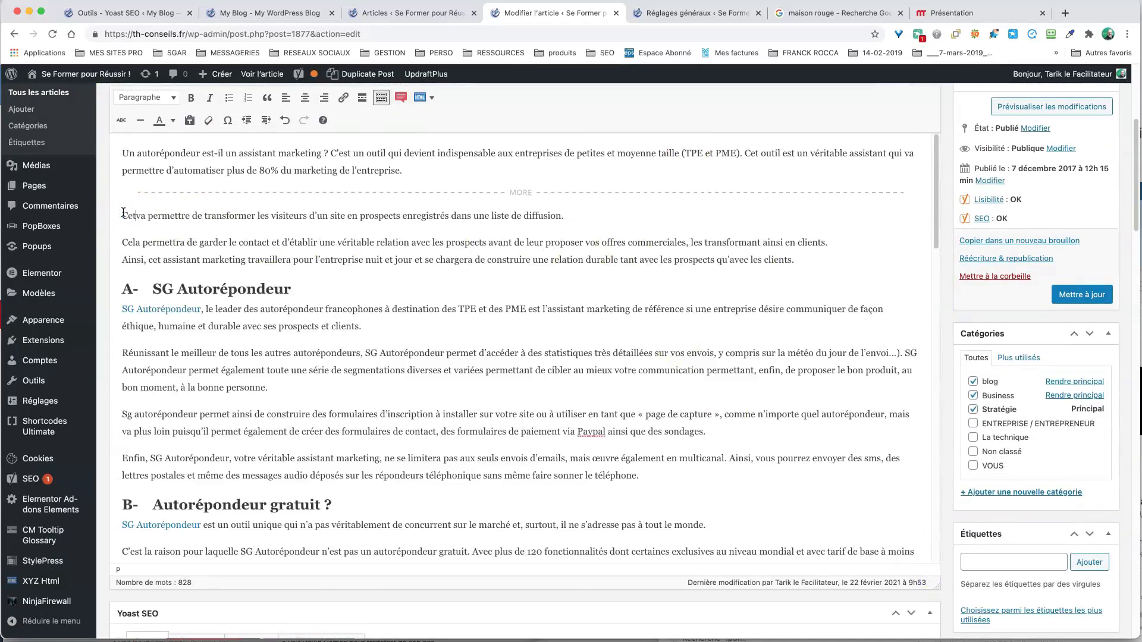
text(util)
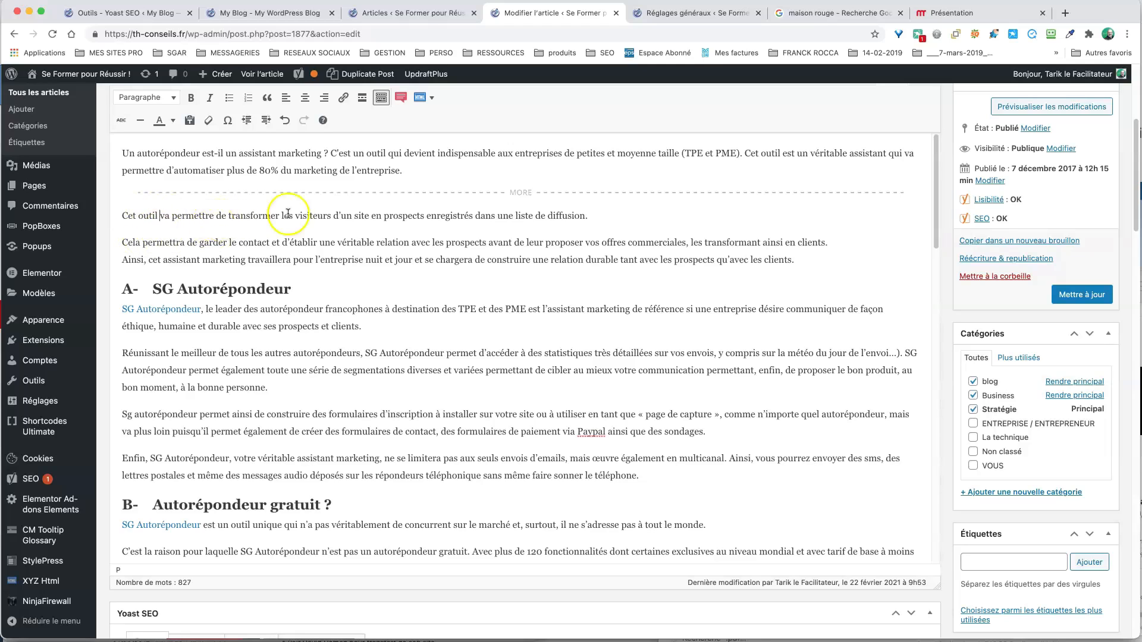
Under heading A, delete "des autorépondeur" after "le leader" and "autorépondeurs" after "tous les autres"
scroll(306, 321, down, 2)
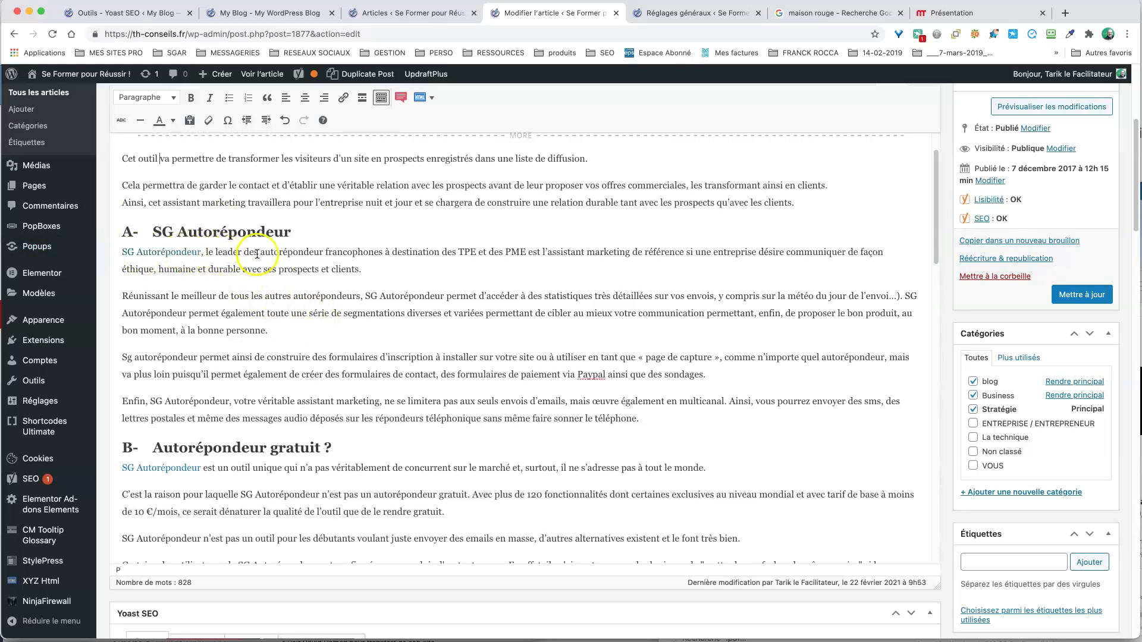
click(323, 251)
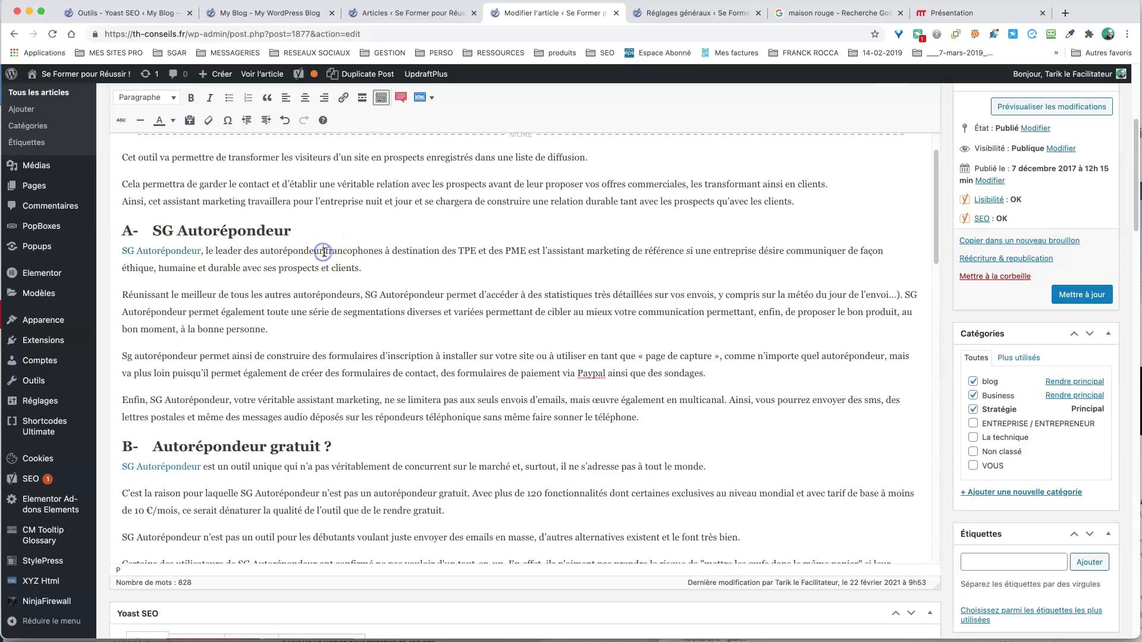
drag(325, 250, 247, 251)
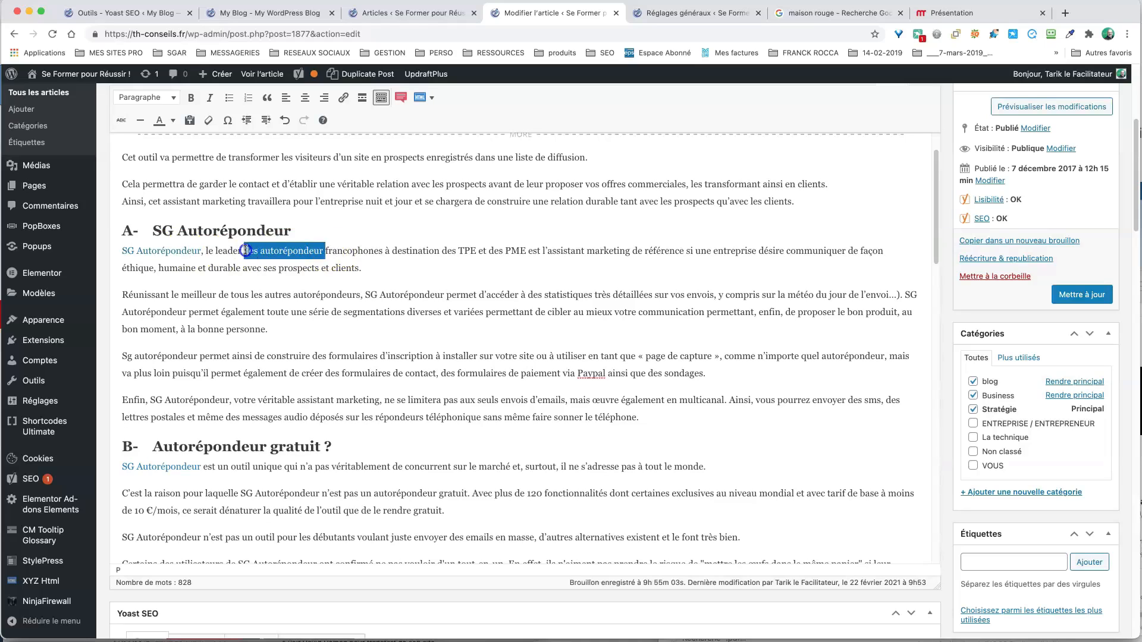
key(BackSpace)
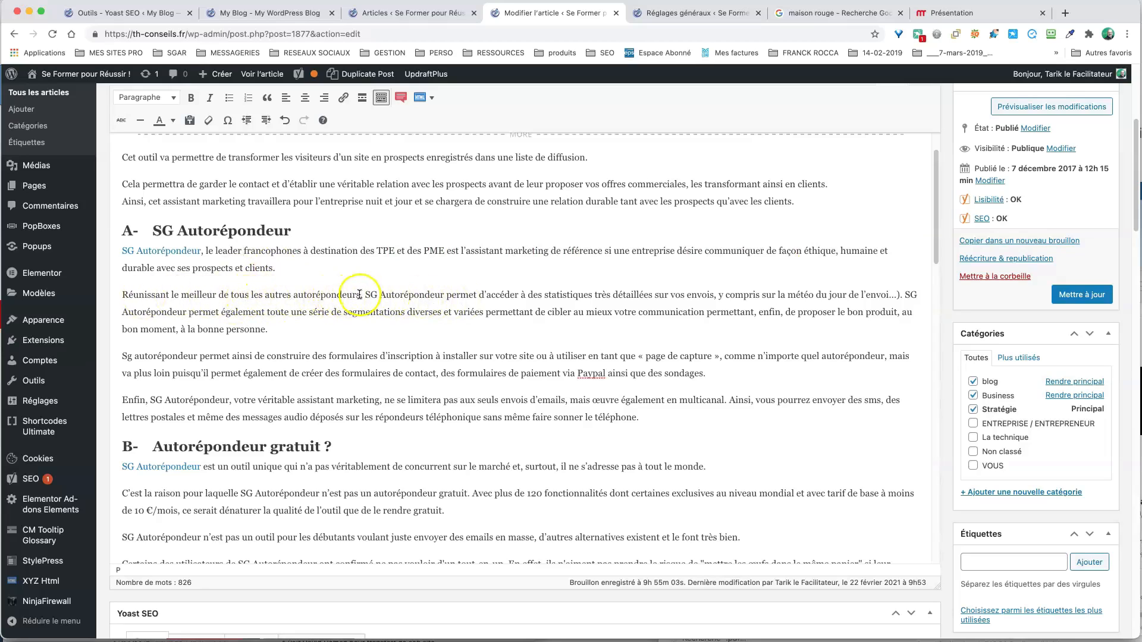
drag(360, 295, 309, 297)
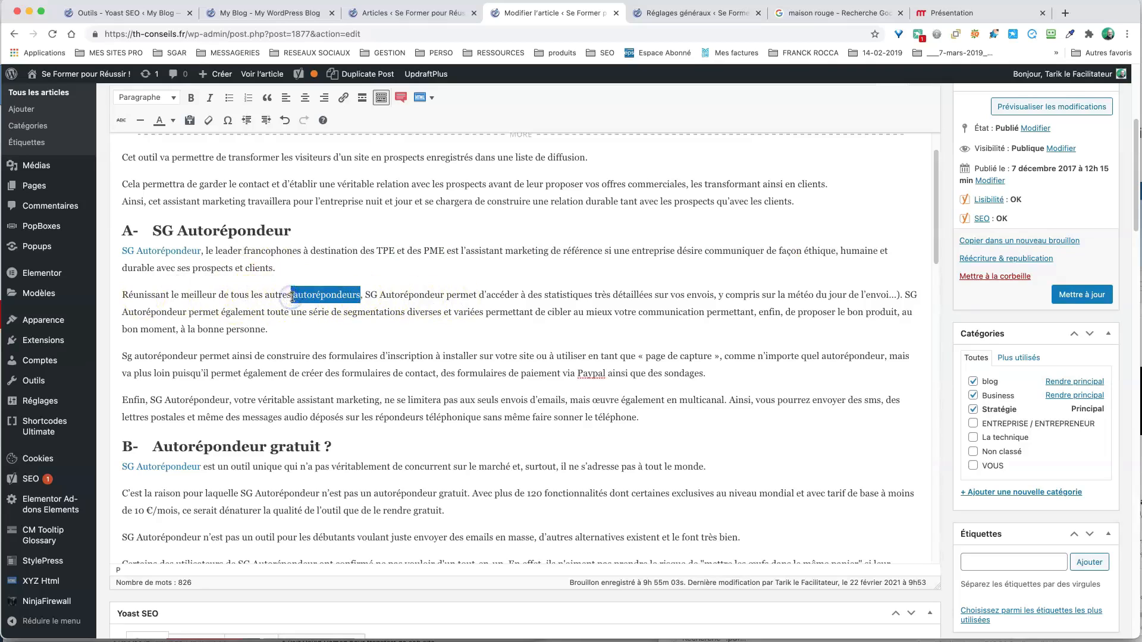
key(BackSpace)
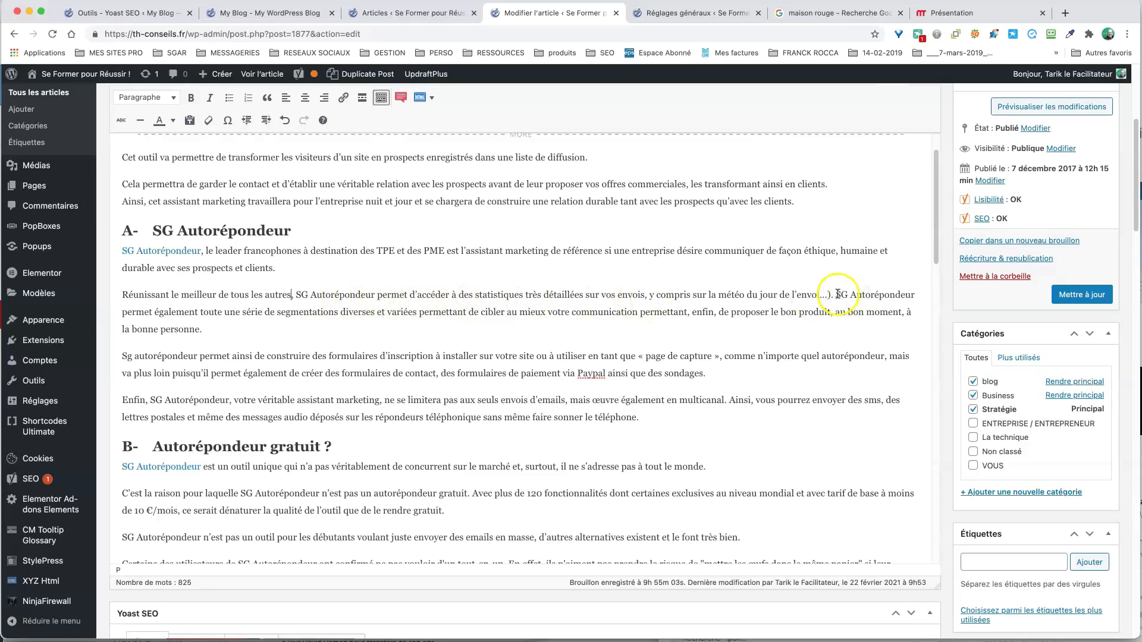
Replace "SG Autorépondeur" before "permet également toute une série de segmentations" with "L'outil" and update the article
drag(837, 295, 918, 298)
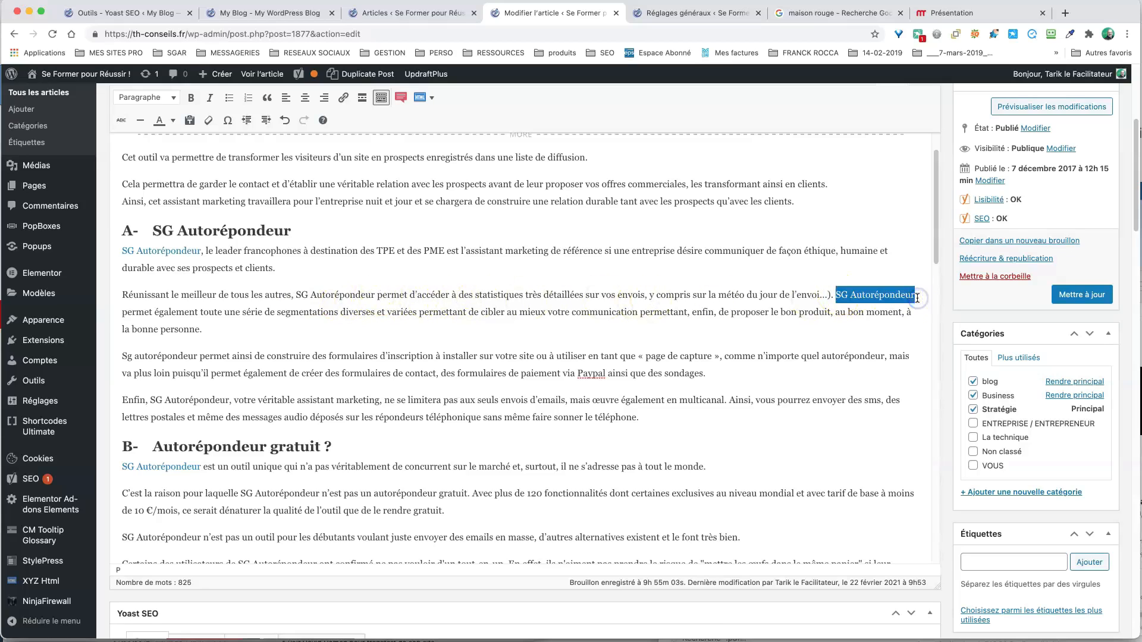
text(L'outil permet)
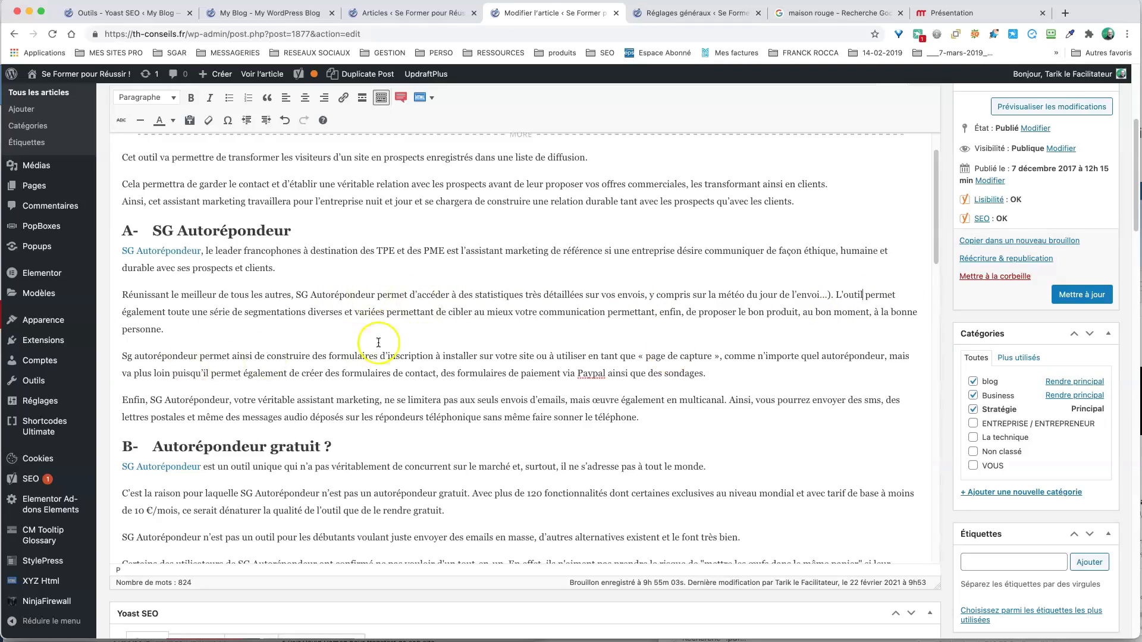
click(1082, 294)
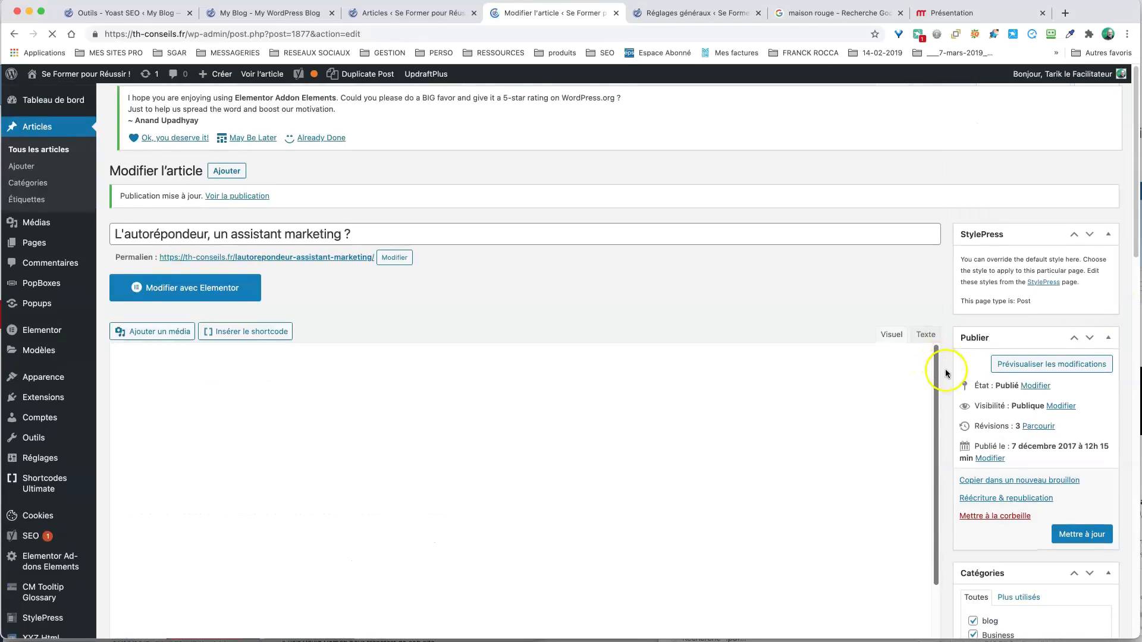
Expand the SEO analysis again and review the keyphrase density and subheading results
scroll(944, 368, down, 10)
scroll(946, 372, down, 9)
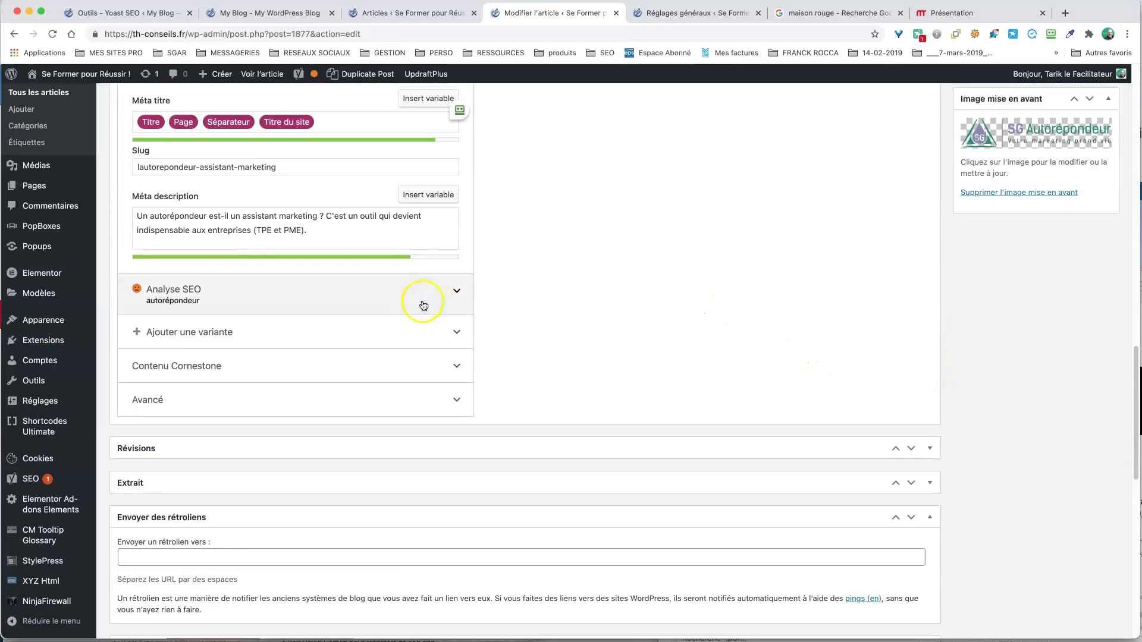
click(458, 290)
scroll(597, 326, down, 3)
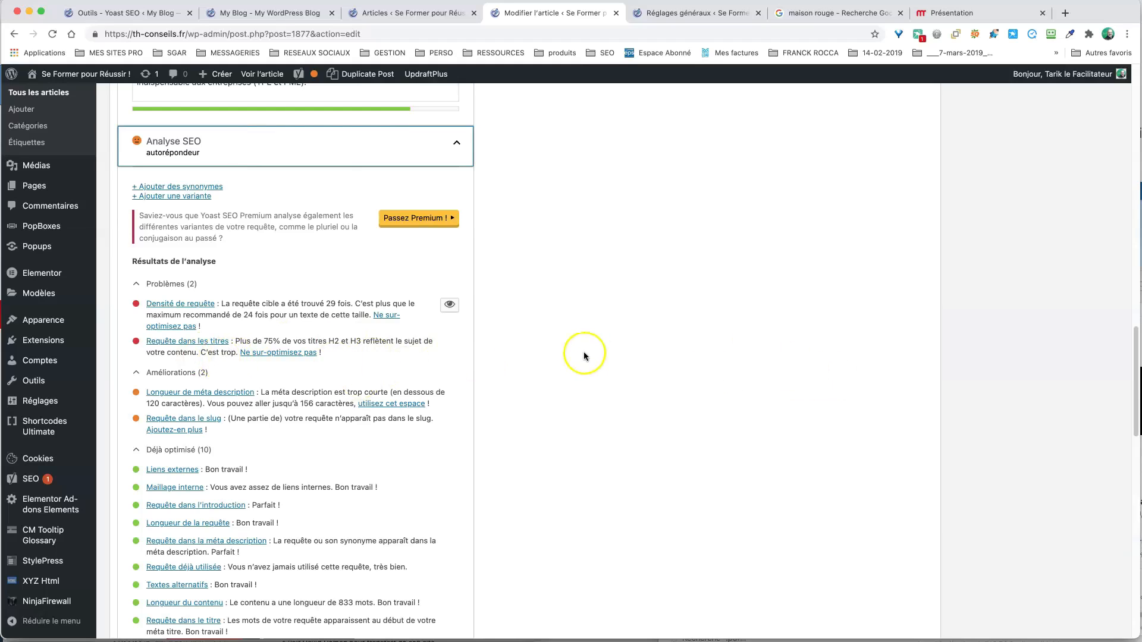
Replace the text of heading A, "SG Autorépondeur", with "Votre assistant marketing"
scroll(613, 364, up, 6)
scroll(634, 366, up, 13)
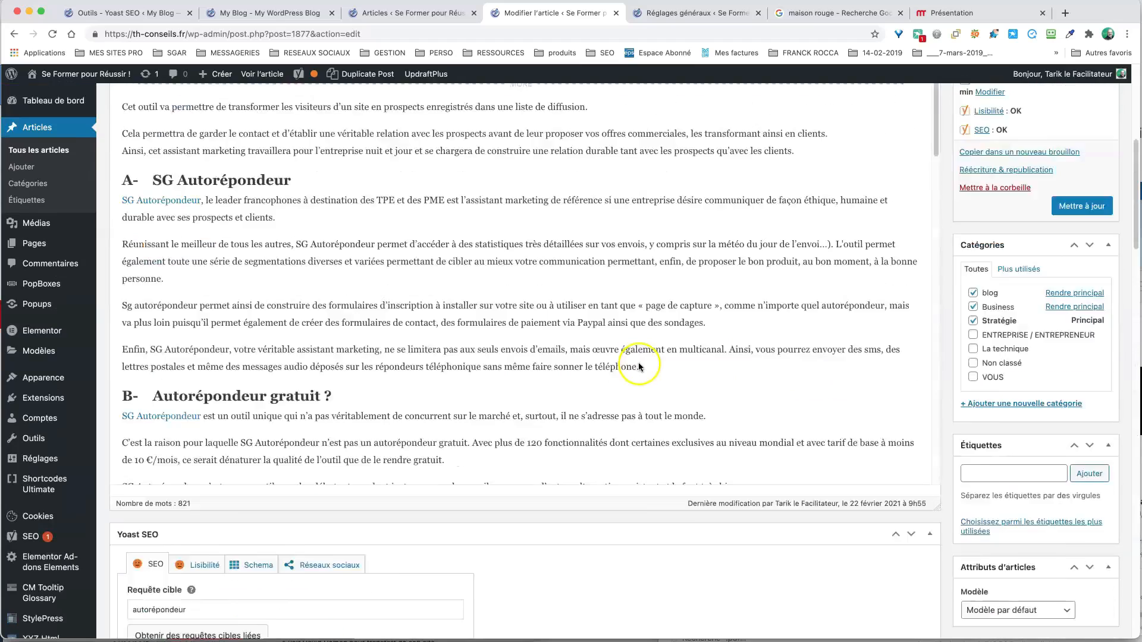
click(220, 337)
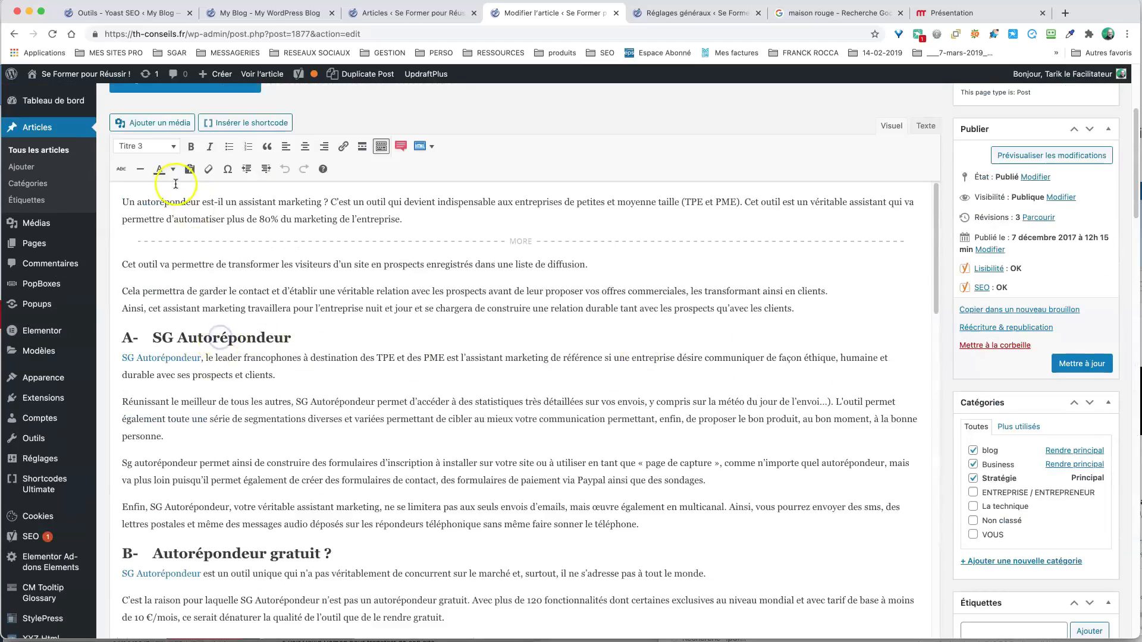
scroll(298, 369, down, 1)
scroll(313, 370, down, 2)
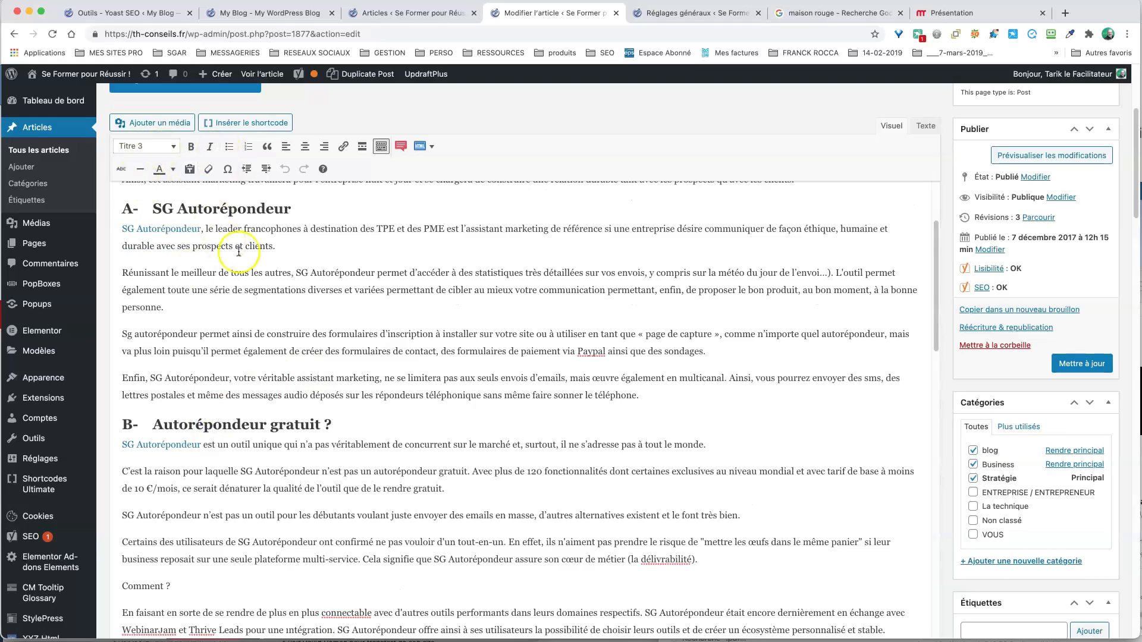
scroll(253, 254, up, 3)
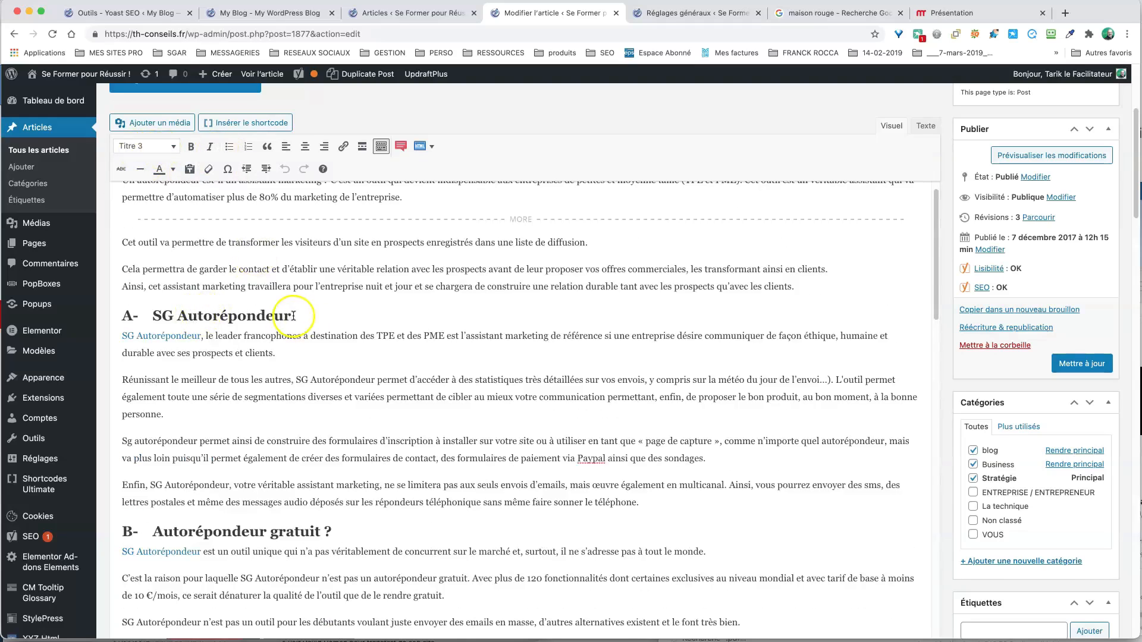
drag(291, 316, 149, 317)
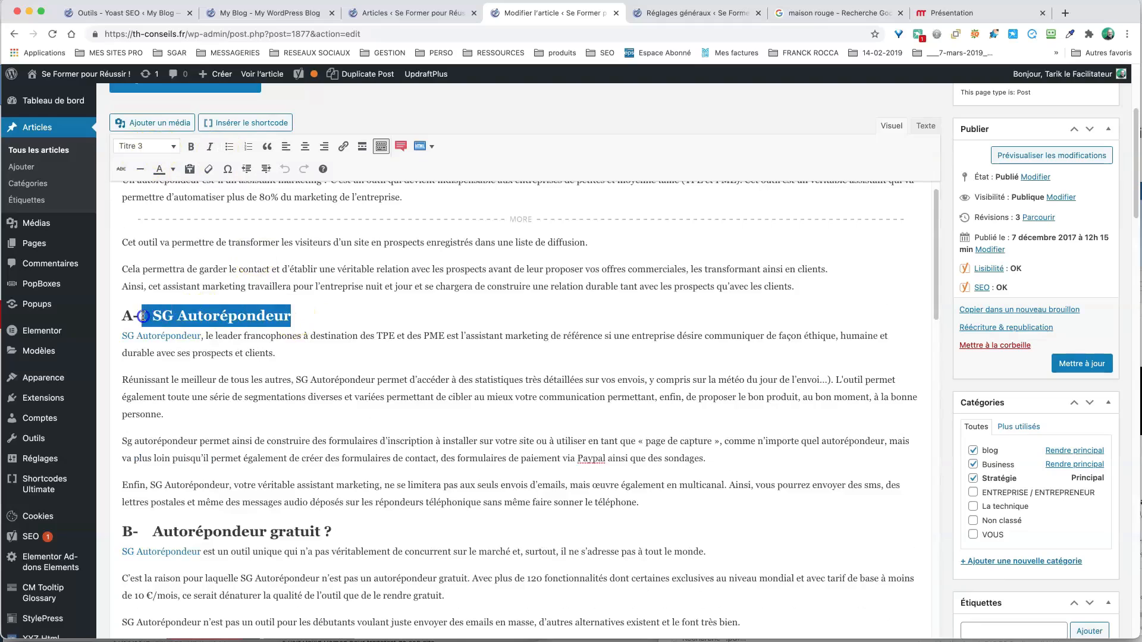
click(170, 315)
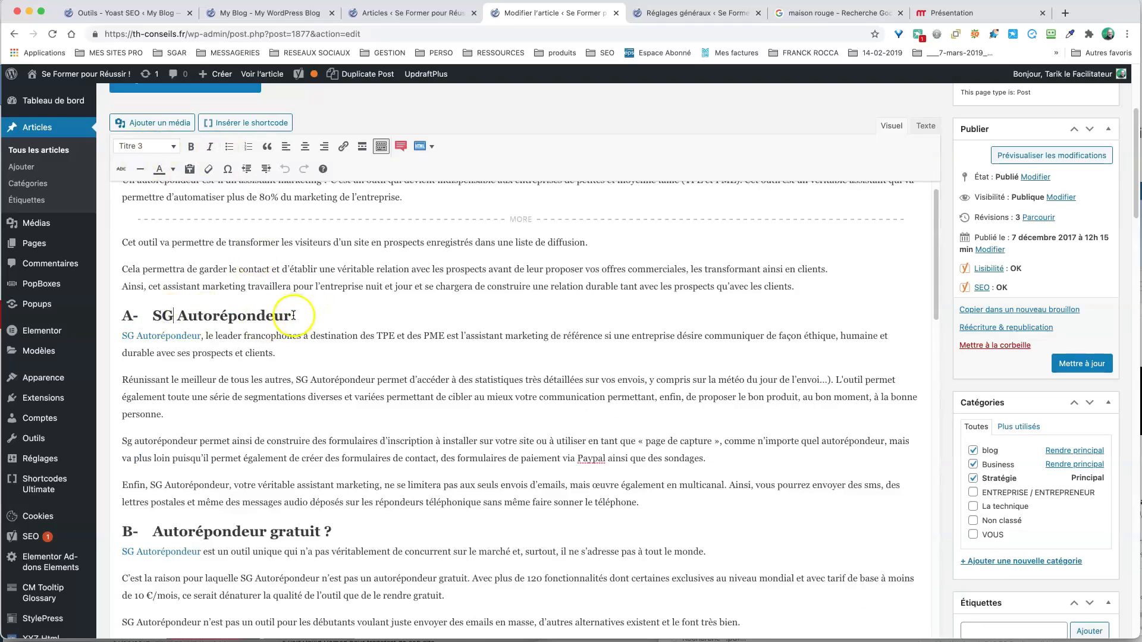
drag(279, 316, 152, 316)
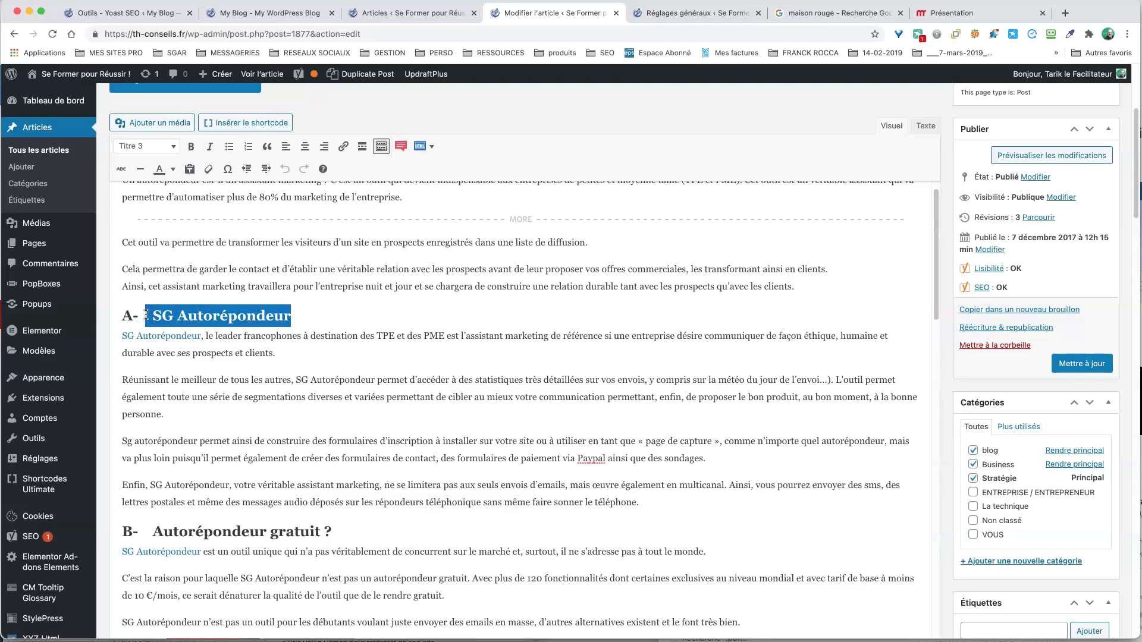
text(M)
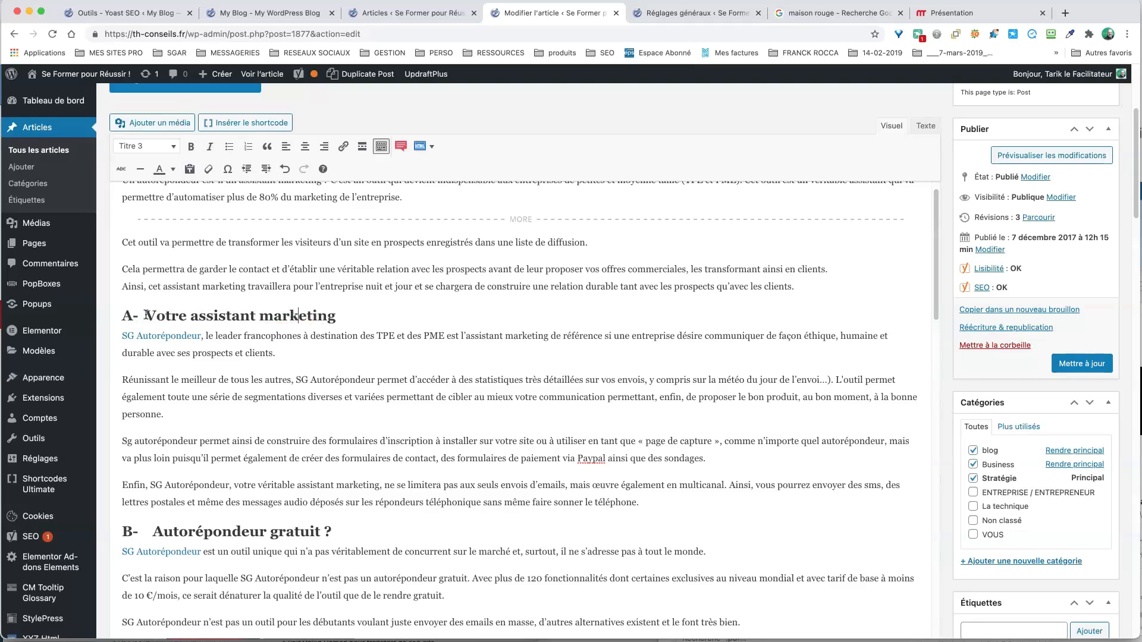
Replace "Autorépondeur" with "Outil" in heading B so it reads "Outil gratuit ?"
scroll(332, 440, down, 10)
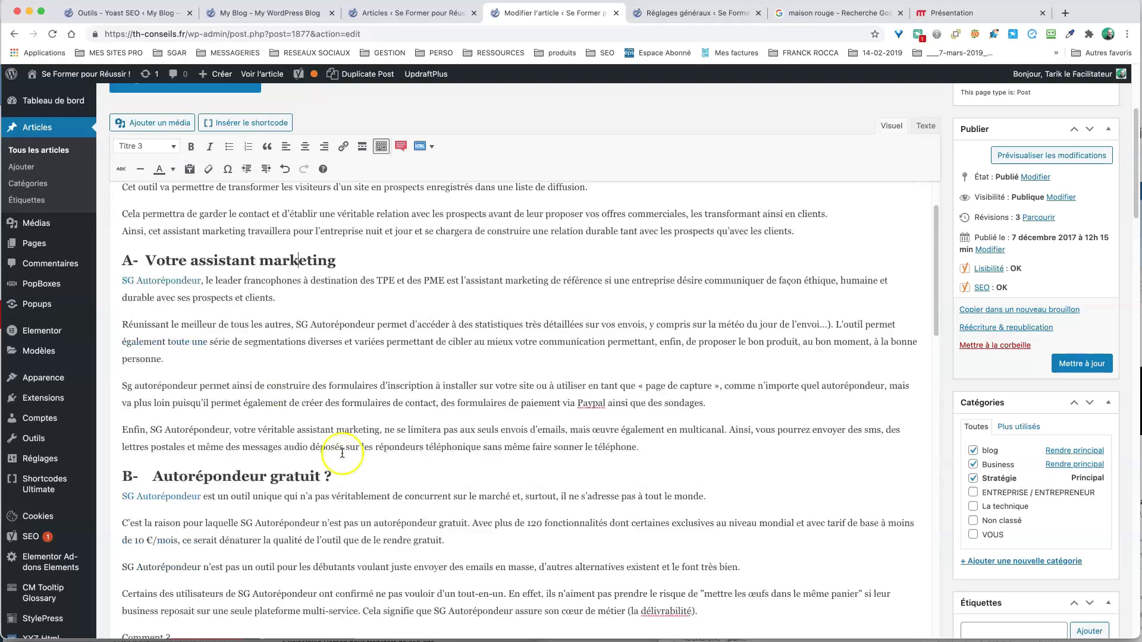
scroll(396, 375, down, 5)
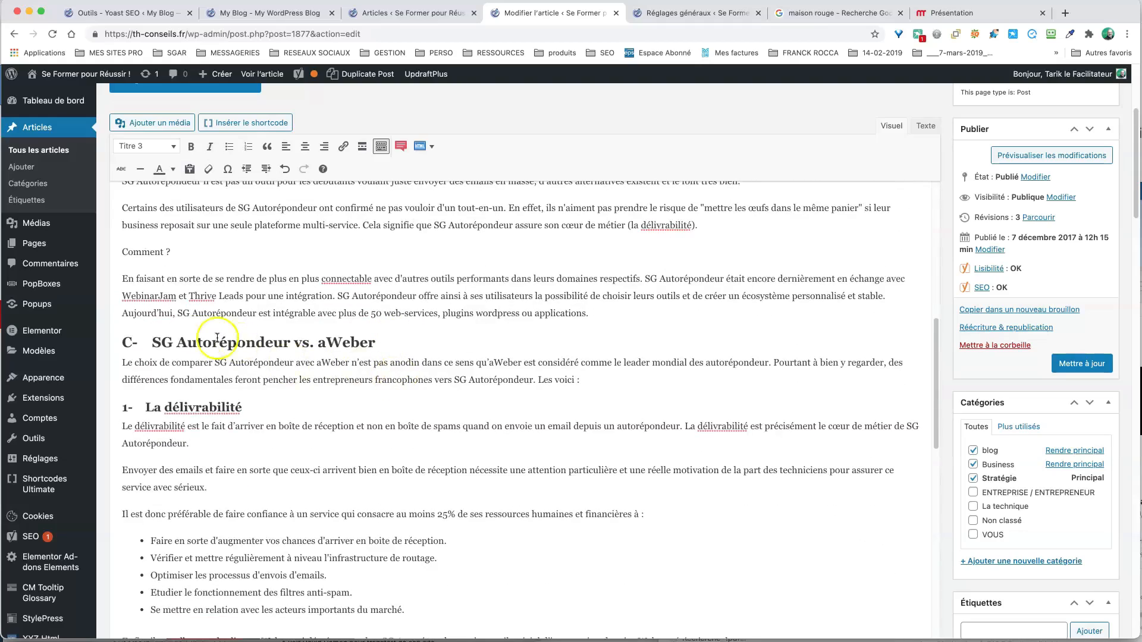
scroll(264, 338, up, 4)
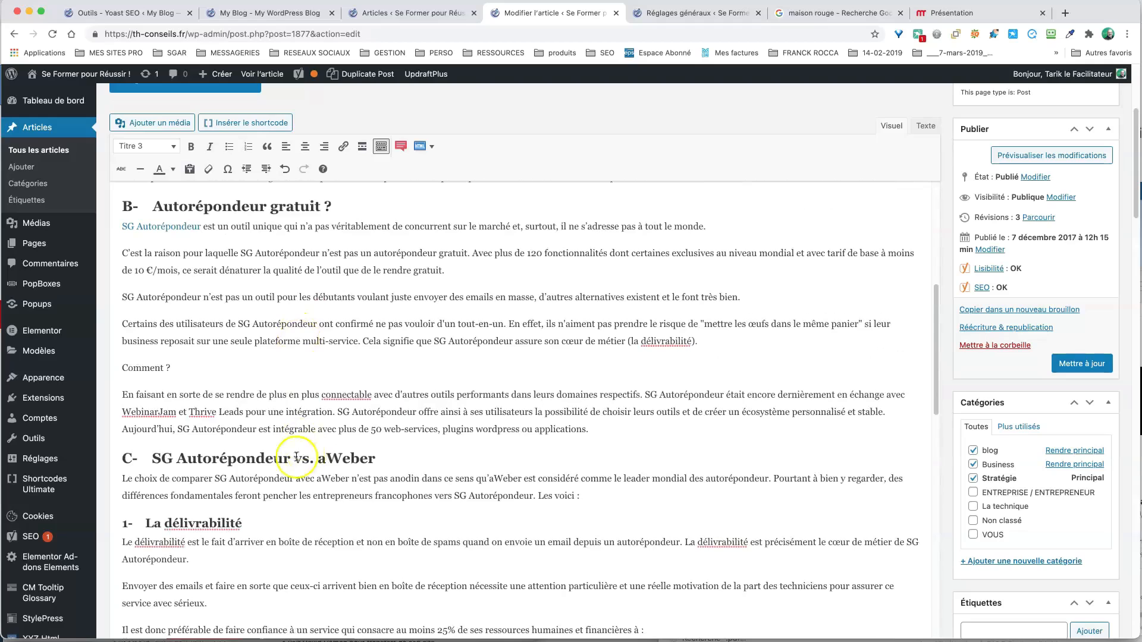
drag(273, 458, 342, 458)
scroll(319, 400, up, 2)
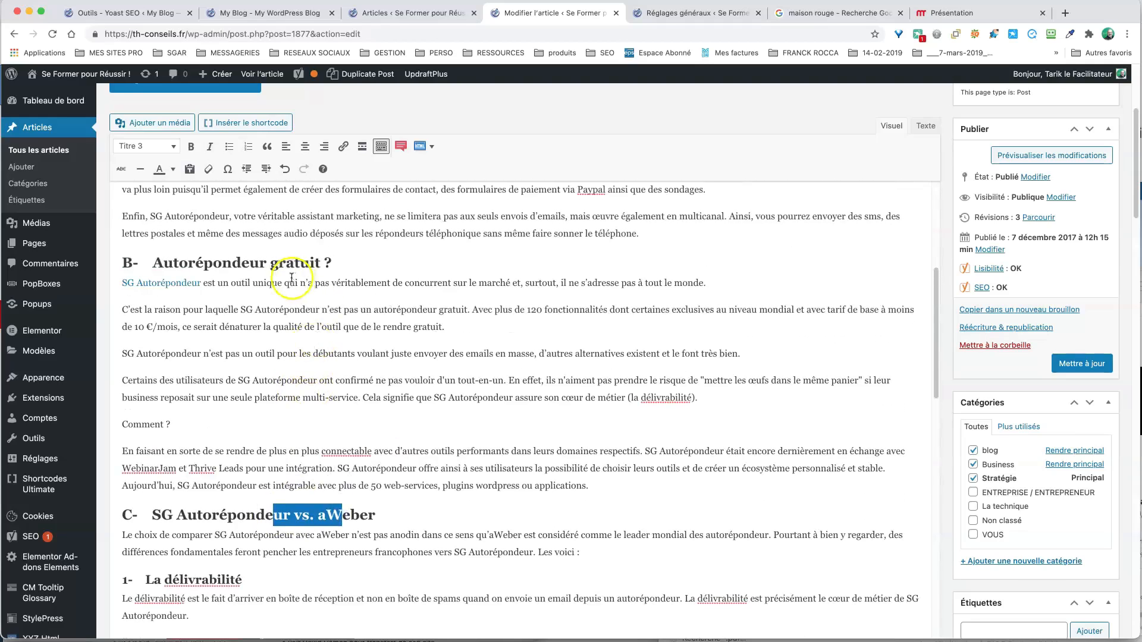
drag(266, 262, 154, 258)
text(Outil)
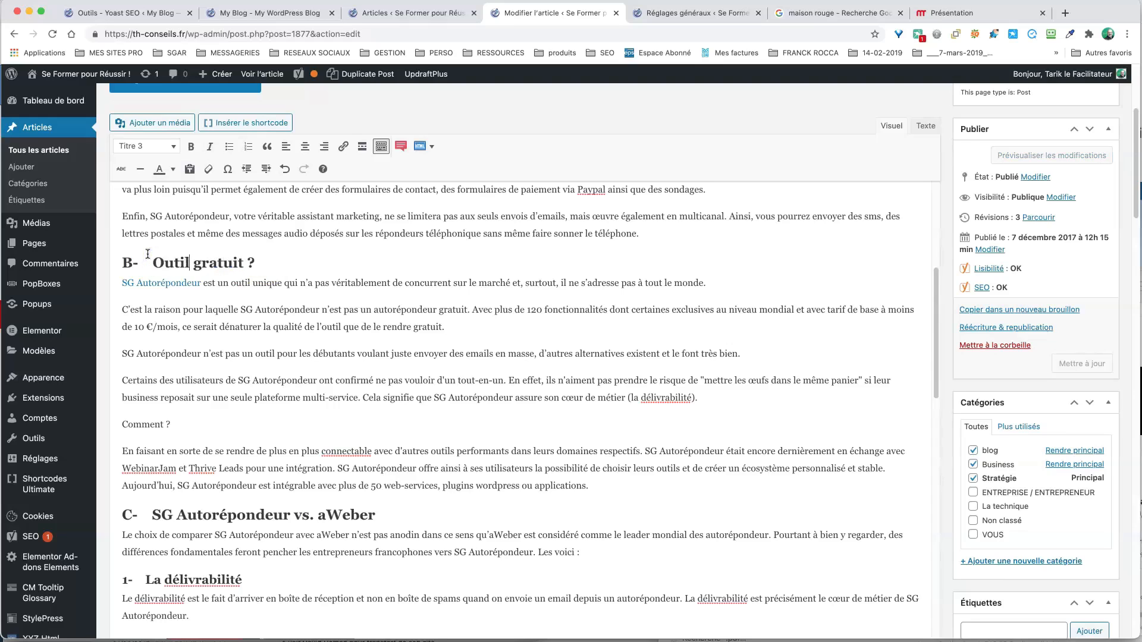
Check the remaining headings down to the end of the article, including the level of "La délivrabilité", and update the article
scroll(374, 410, down, 7)
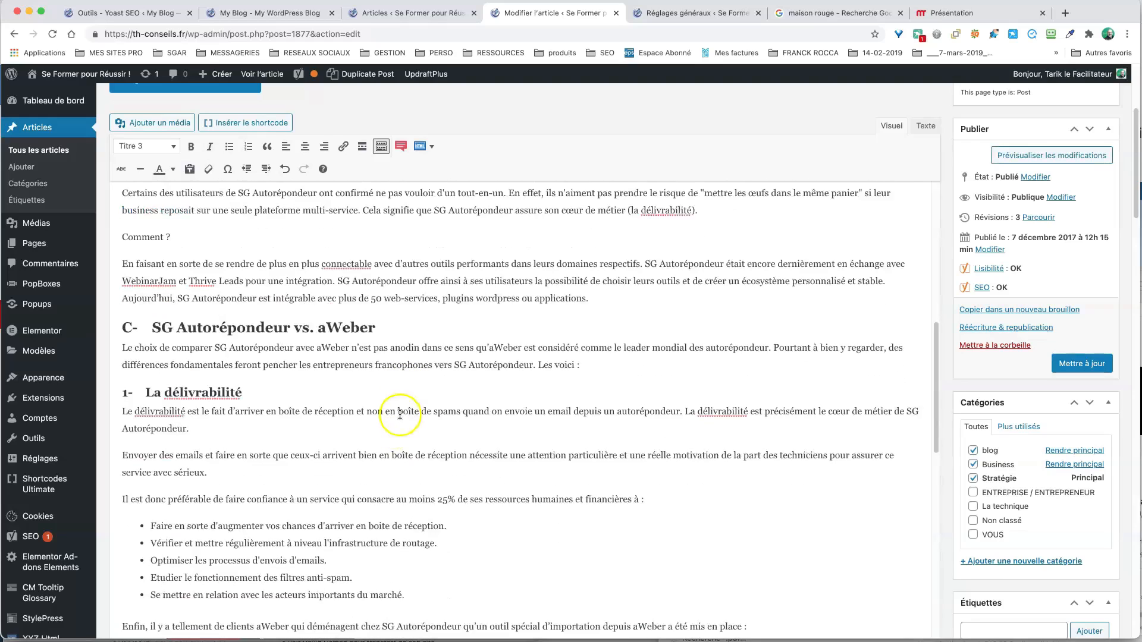
scroll(190, 261, down, 5)
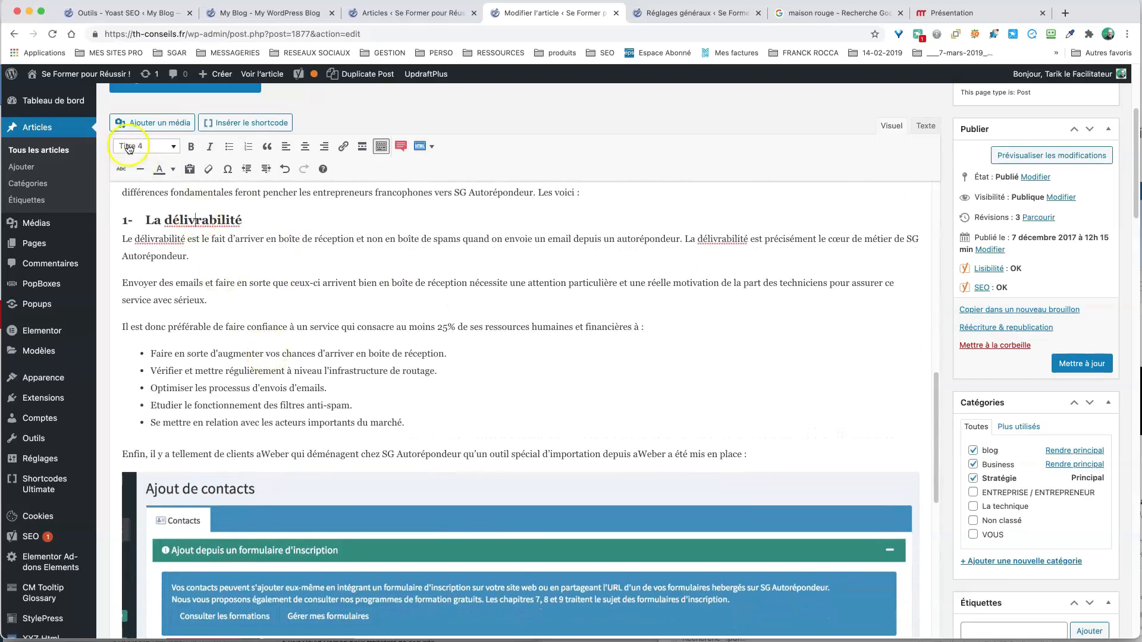
scroll(150, 293, down, 5)
scroll(149, 292, down, 10)
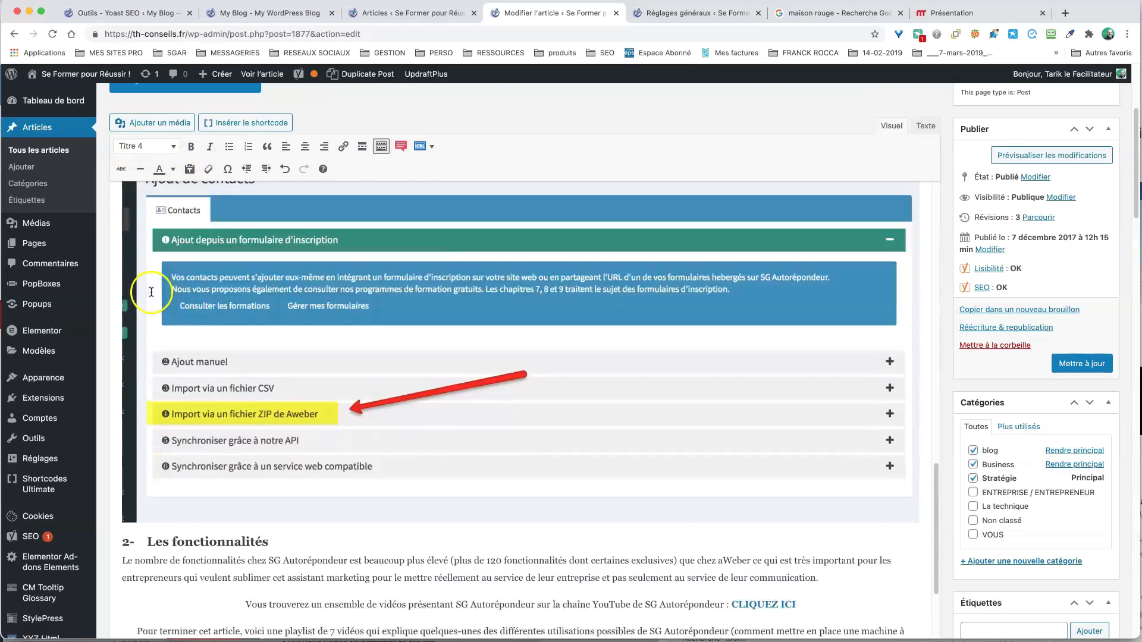
scroll(198, 384, down, 8)
scroll(198, 383, down, 3)
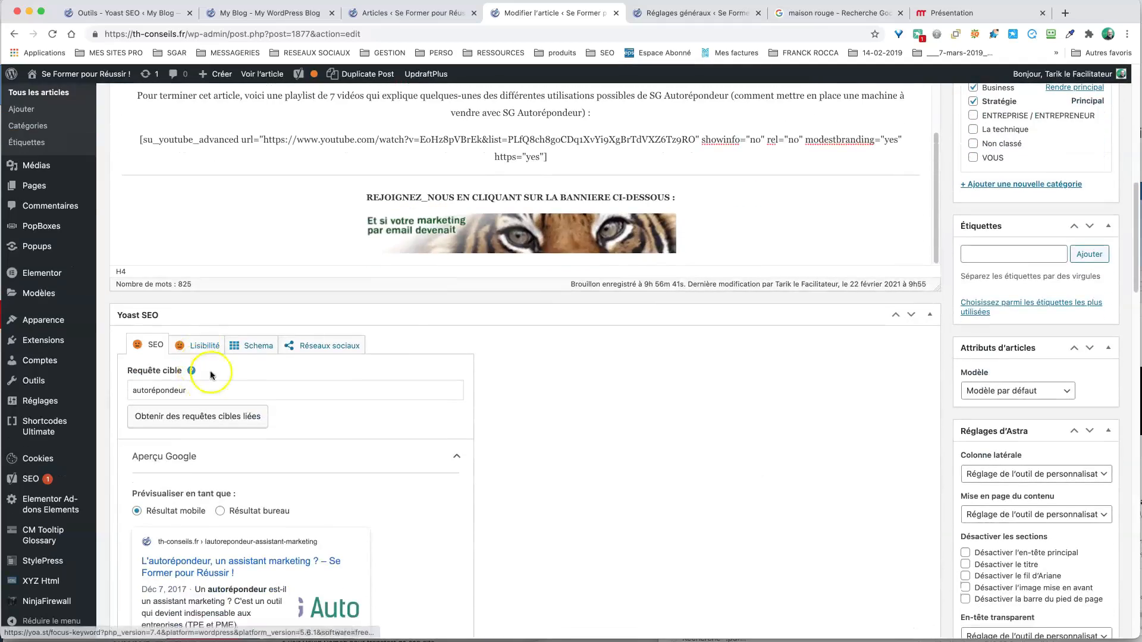
scroll(950, 329, up, 15)
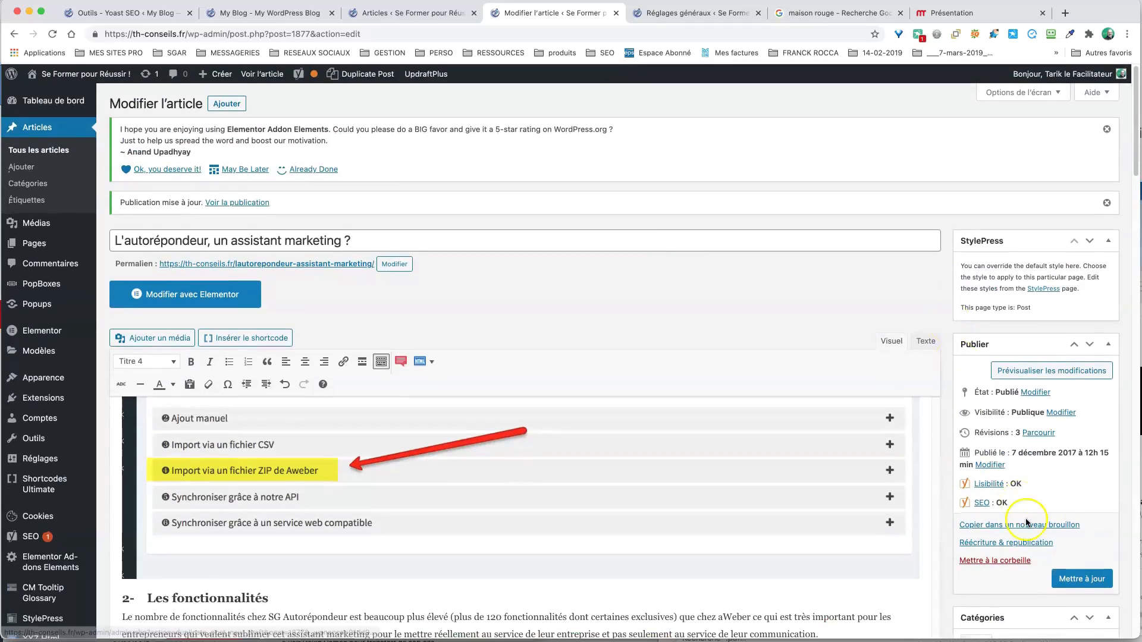
click(1092, 578)
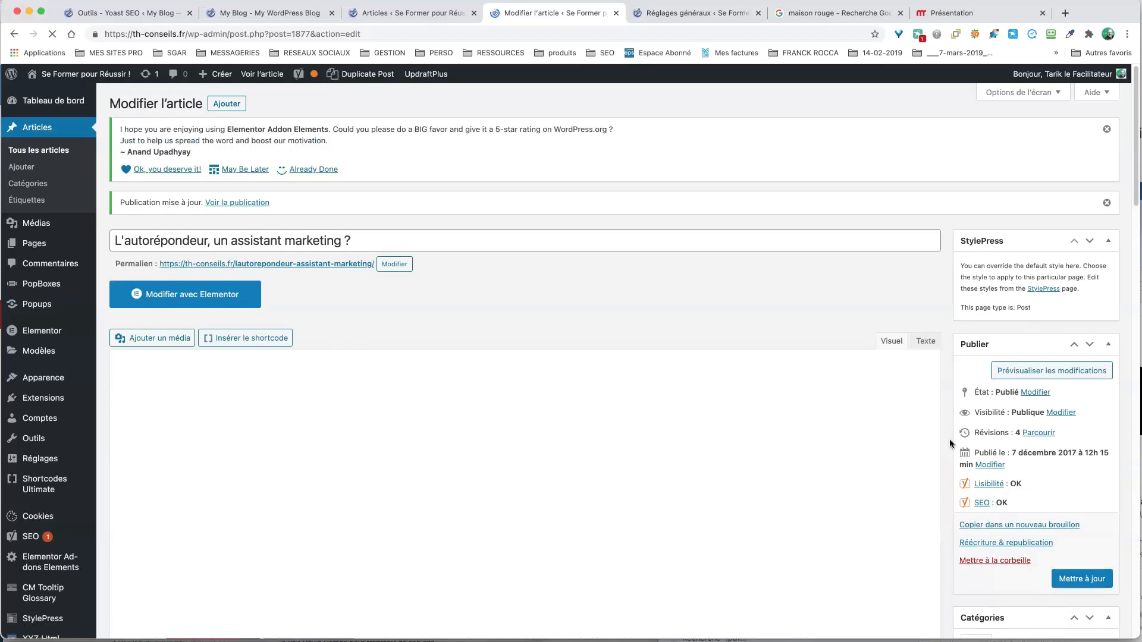
Expand the SEO analysis of the updated article and review the keyphrase density, meta description and subheading results
click(945, 446)
scroll(945, 445, down, 20)
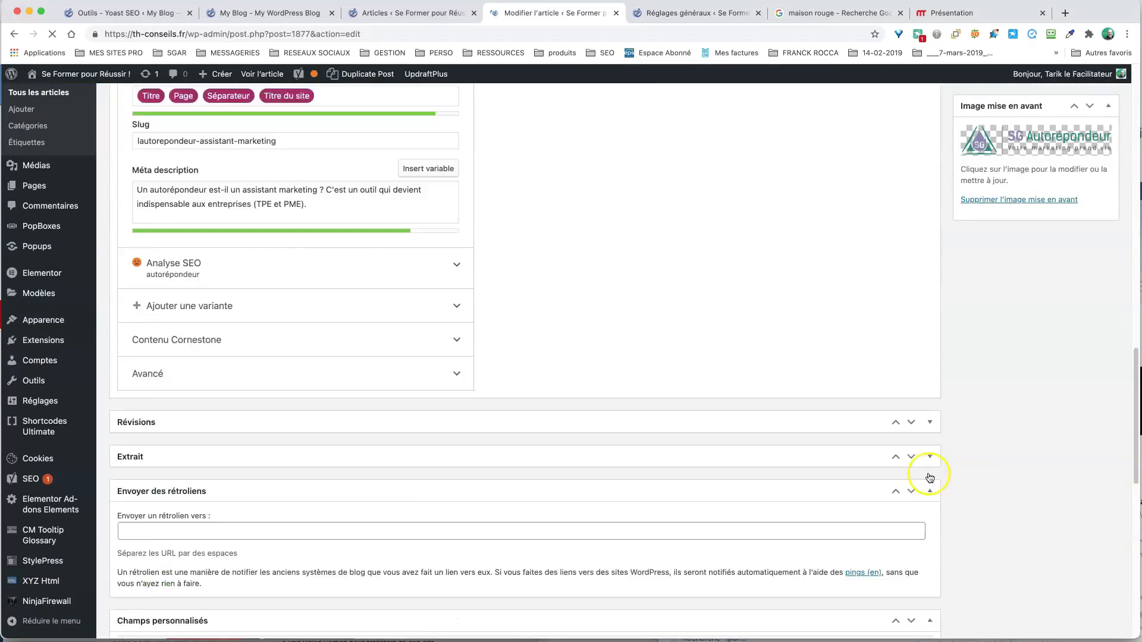
scroll(933, 472, up, 10)
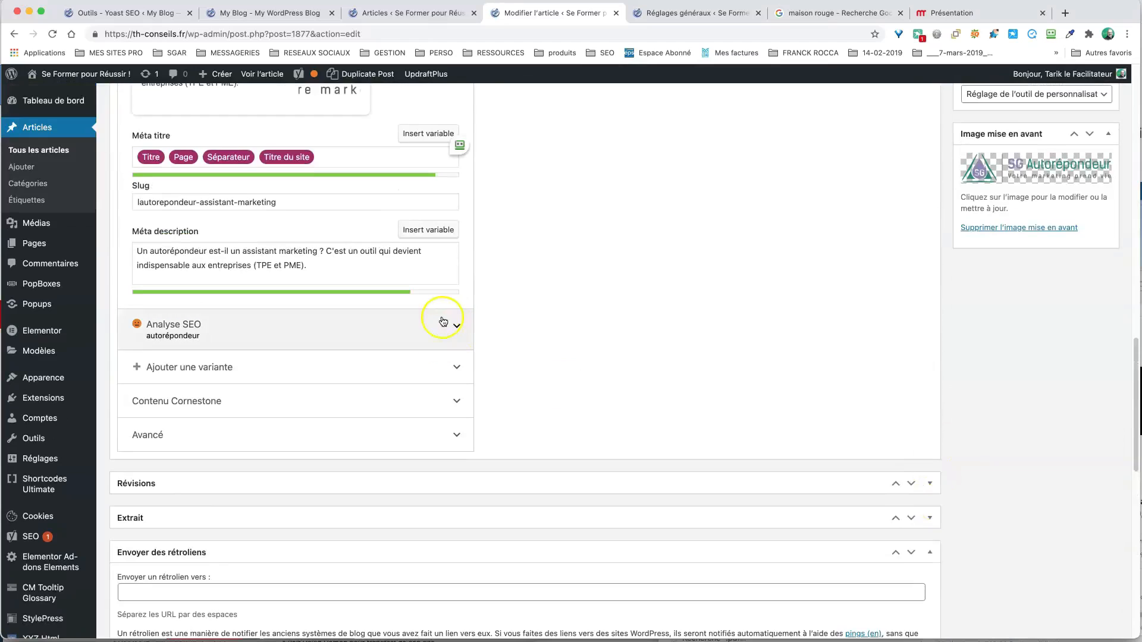
click(453, 329)
scroll(540, 466, down, 5)
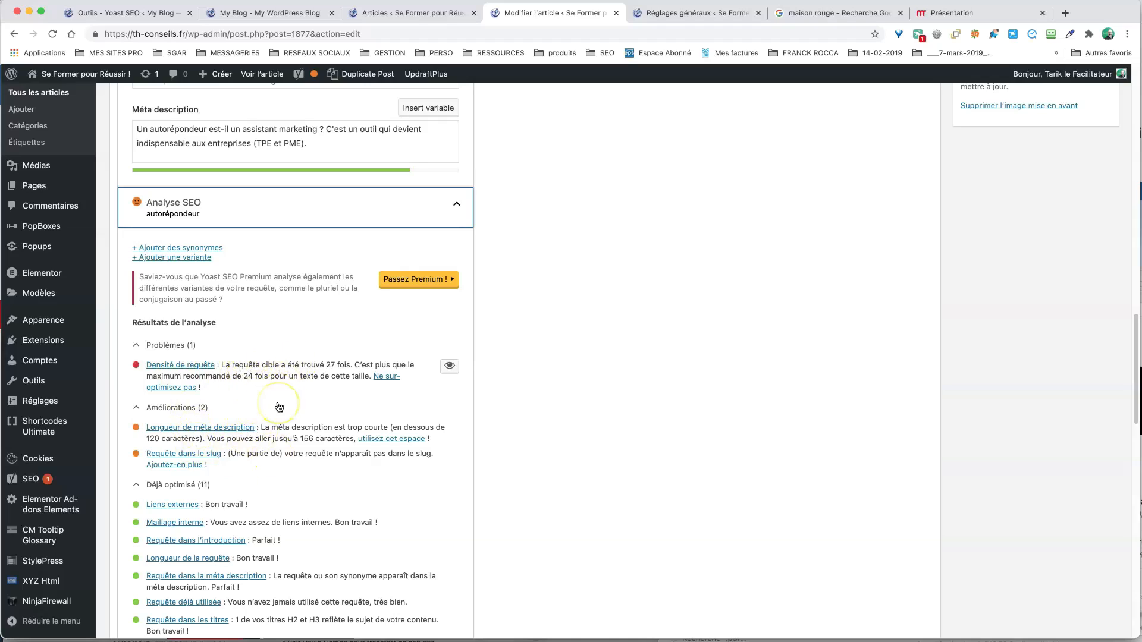
scroll(534, 400, down, 1)
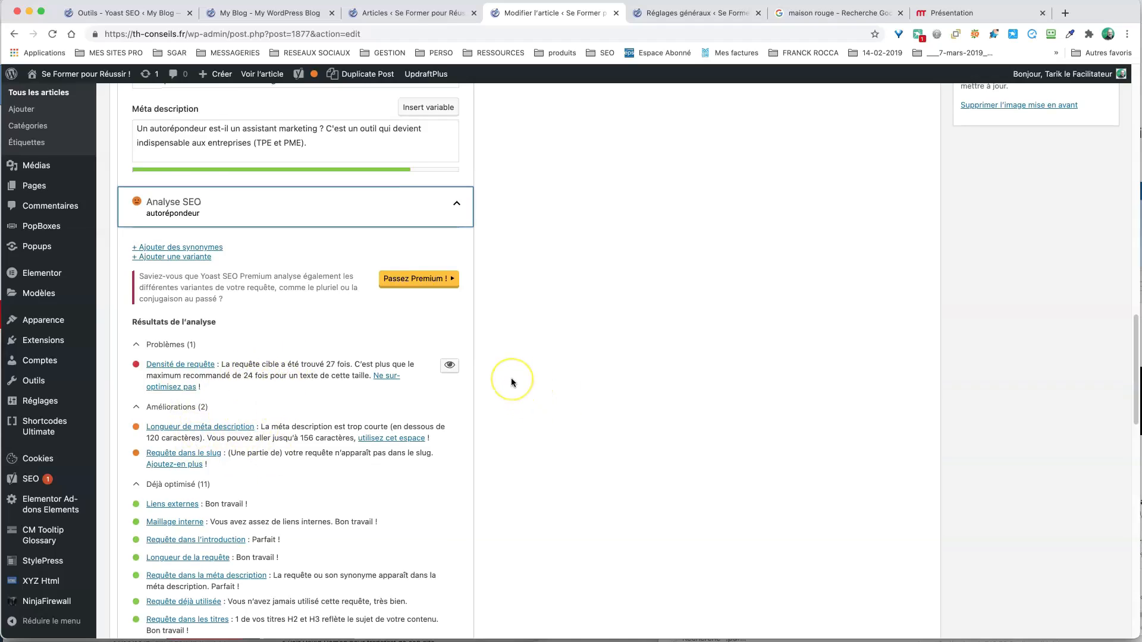
scroll(512, 379, up, 4)
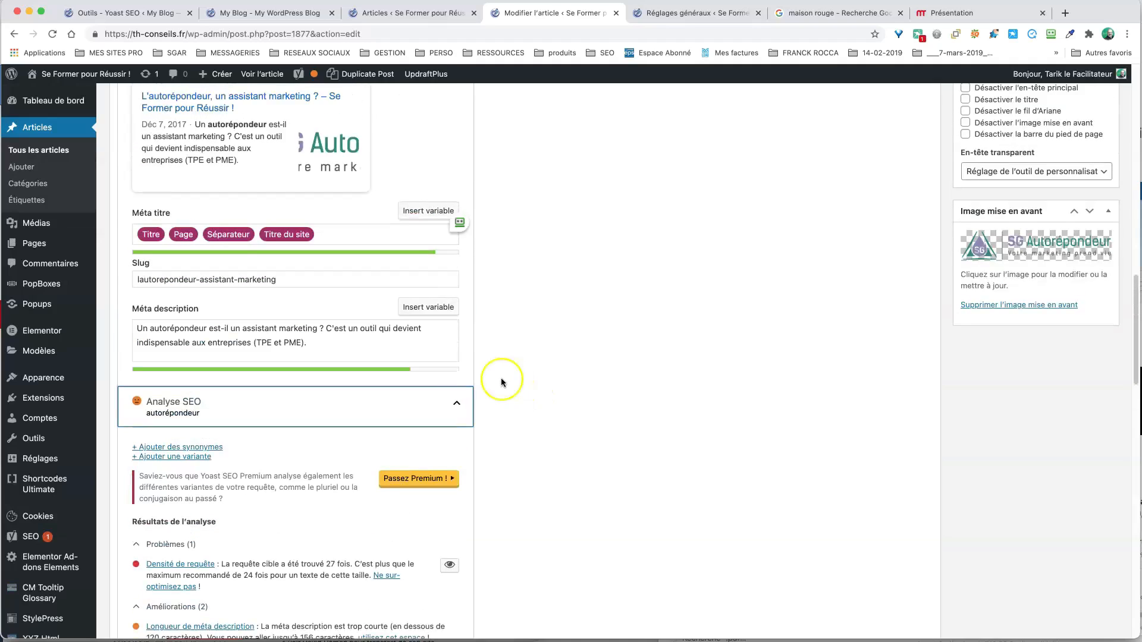
scroll(538, 406, up, 1)
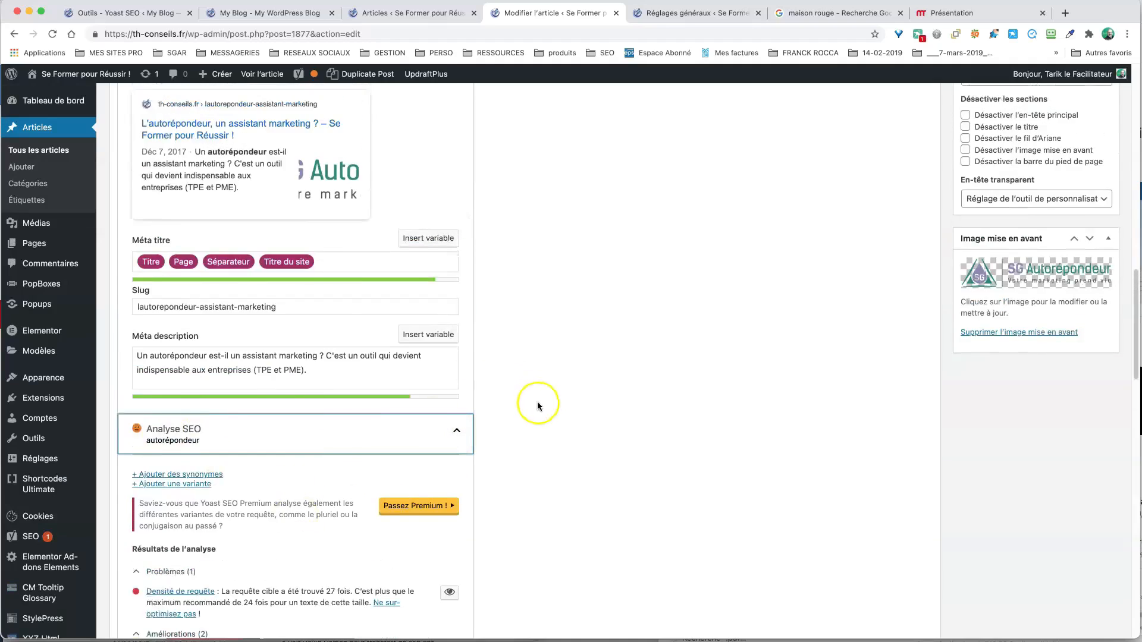
Open the readability analysis and examine the sentence length result and its recommended maximum ratio
scroll(537, 402, up, 7)
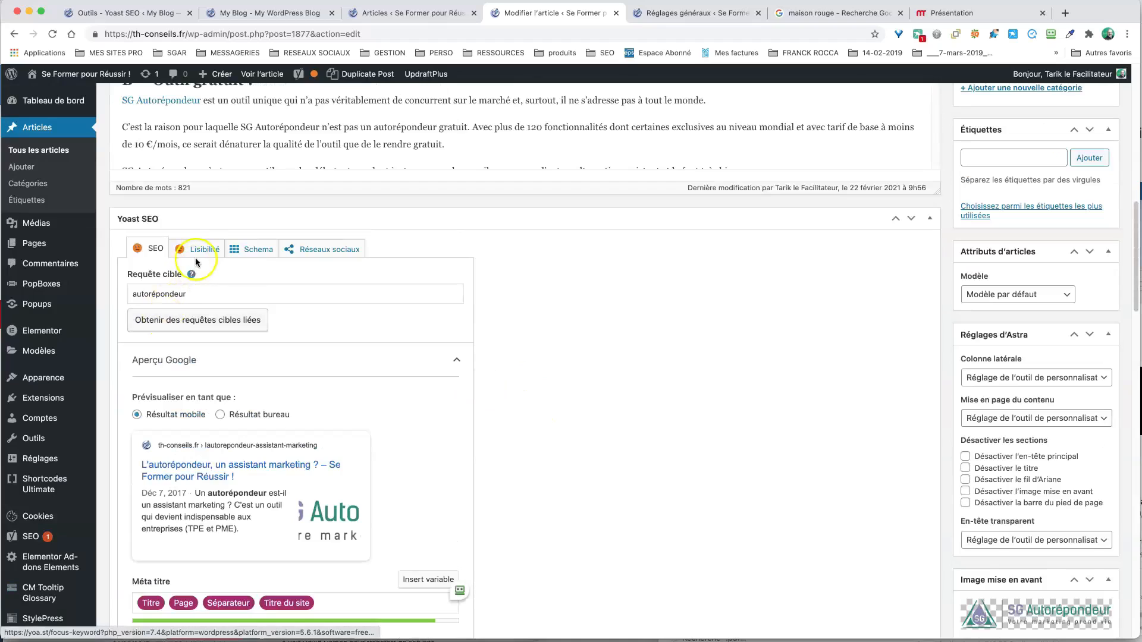
click(199, 253)
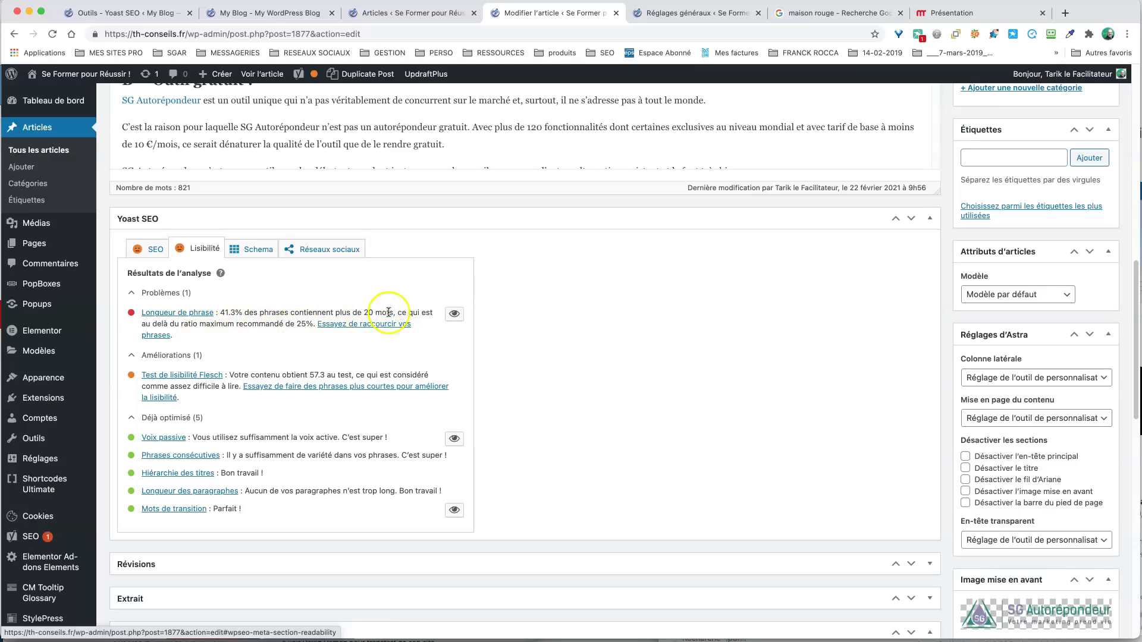
drag(297, 324, 312, 323)
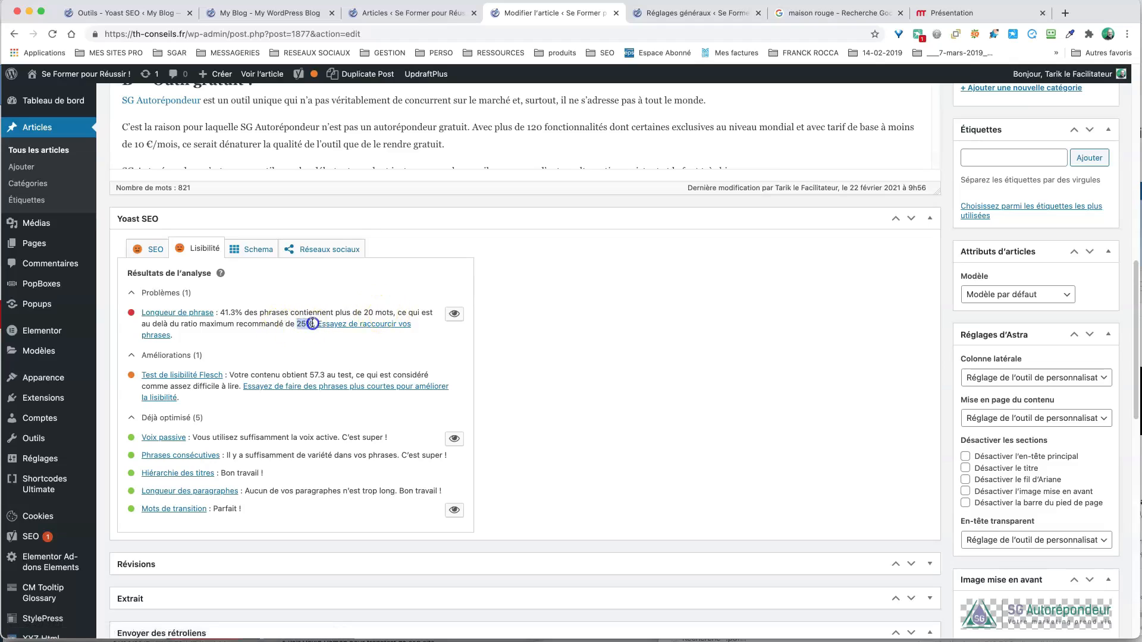
click(253, 324)
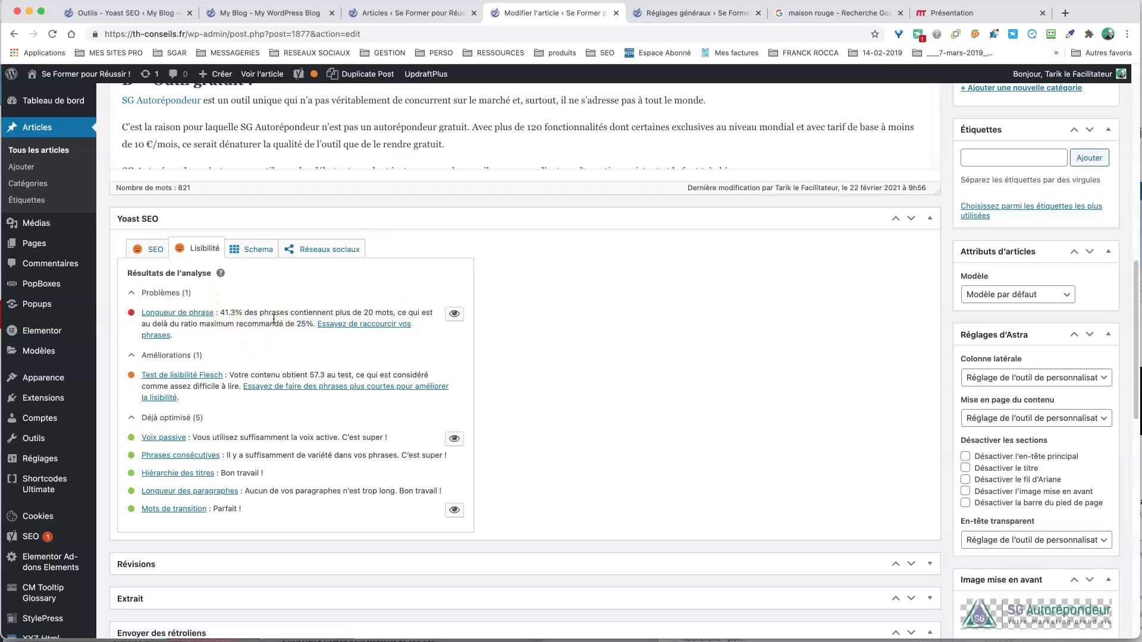
Highlight the overly long sentences flagged by the readability analysis and enlarge the article editor's height to review them
click(455, 314)
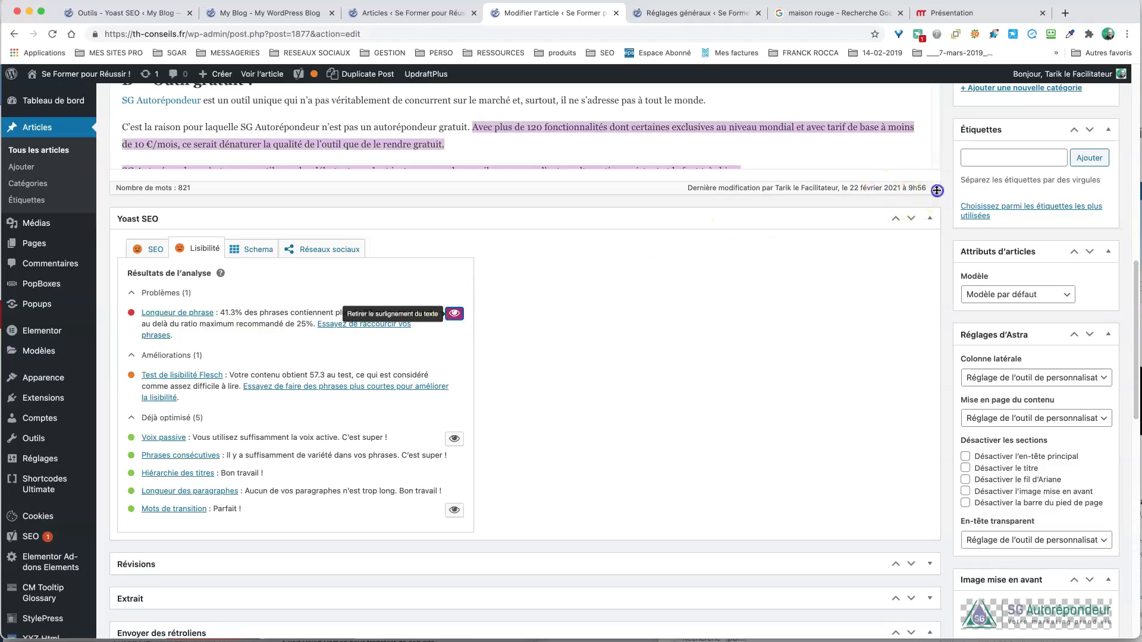
drag(936, 190, 946, 407)
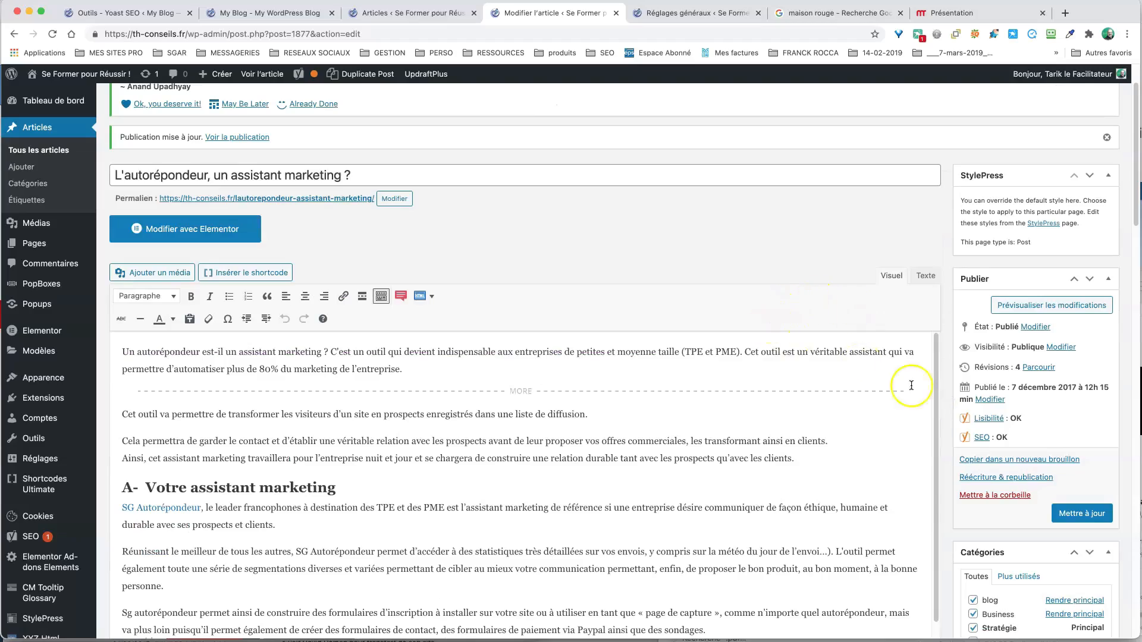
scroll(947, 397, down, 20)
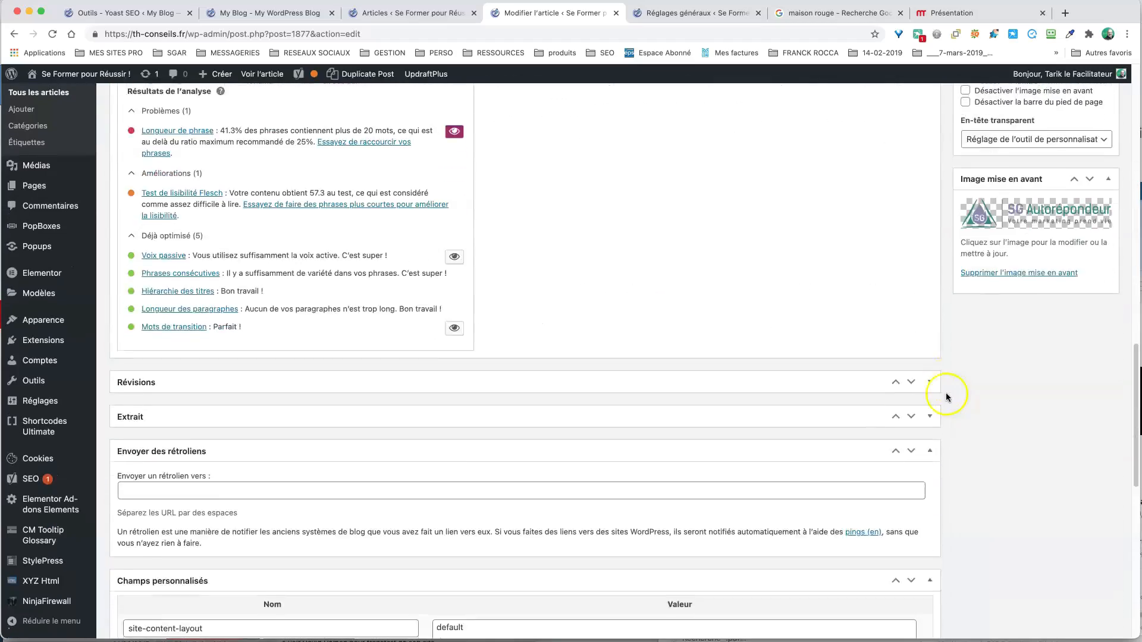
scroll(947, 397, up, 5)
click(454, 250)
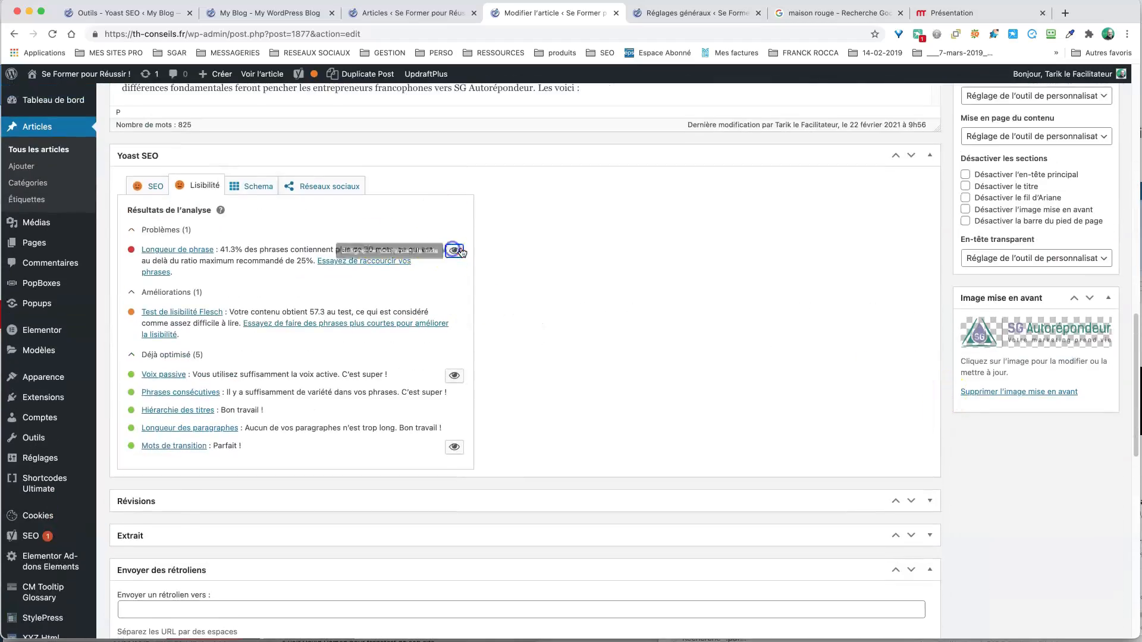
click(454, 250)
scroll(920, 274, up, 10)
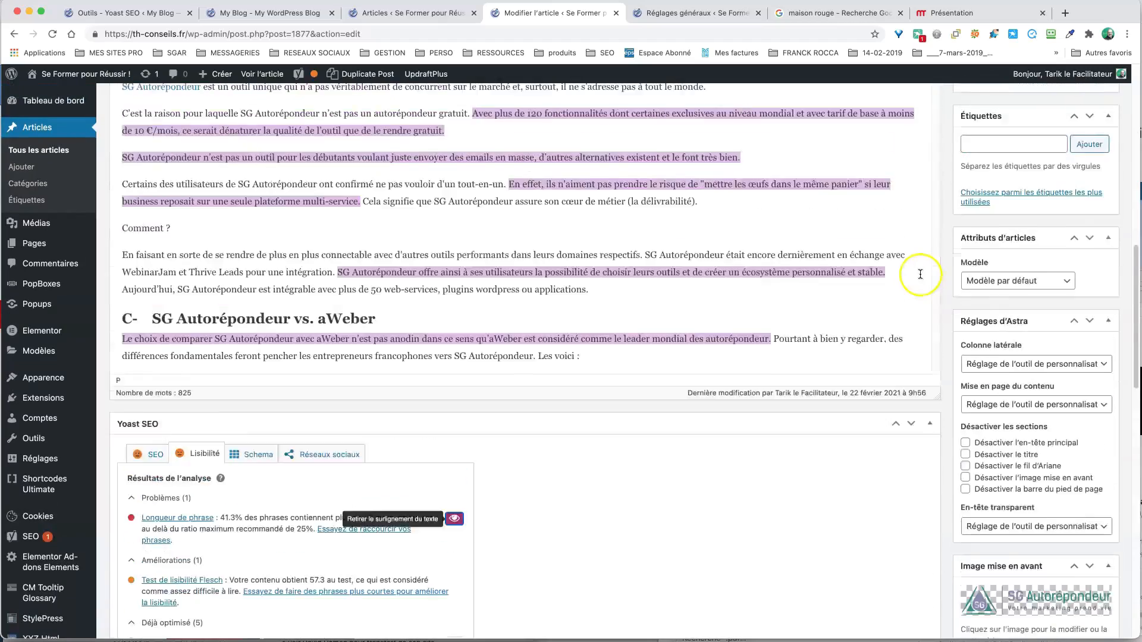
scroll(920, 274, up, 10)
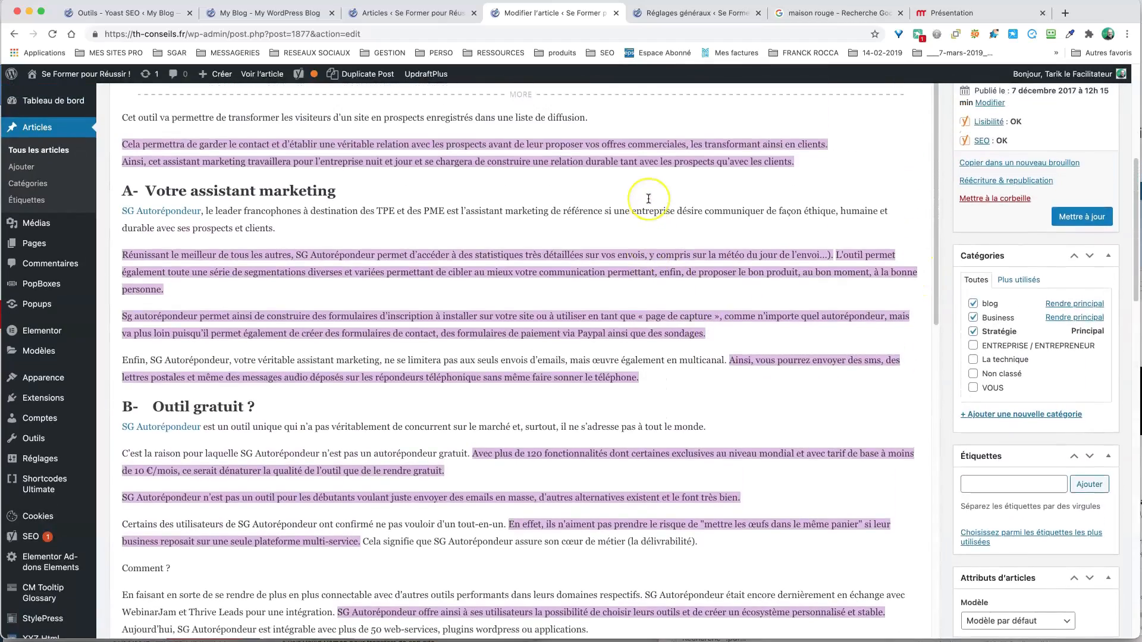
Review the highlighted overly long sentences from the article's introduction through section C
scroll(648, 199, up, 2)
click(641, 212)
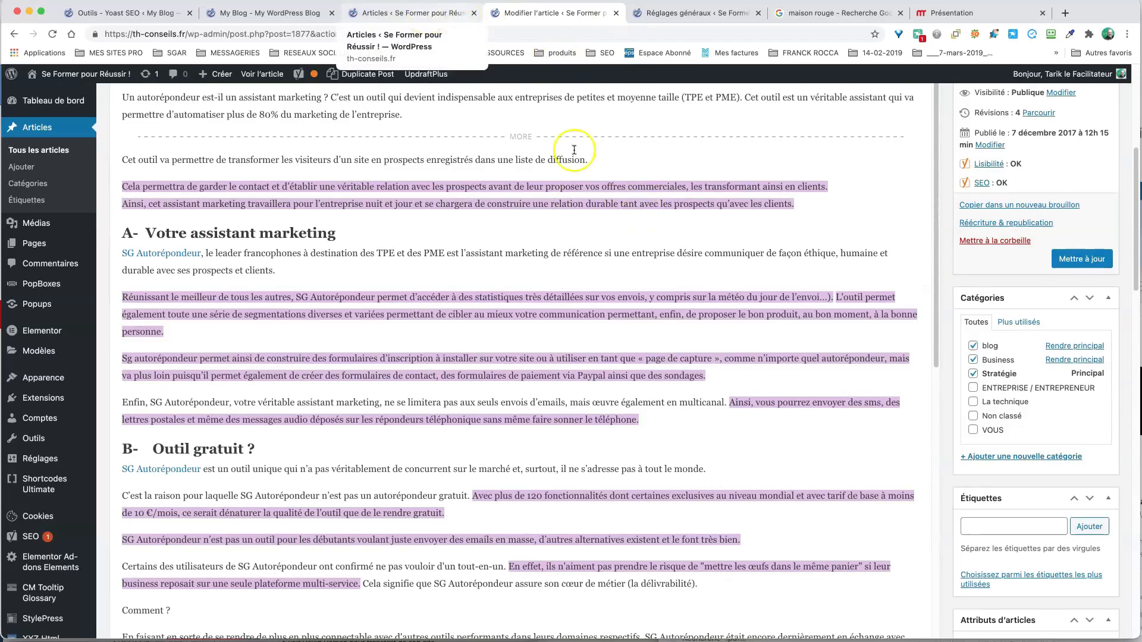
scroll(938, 346, down, 15)
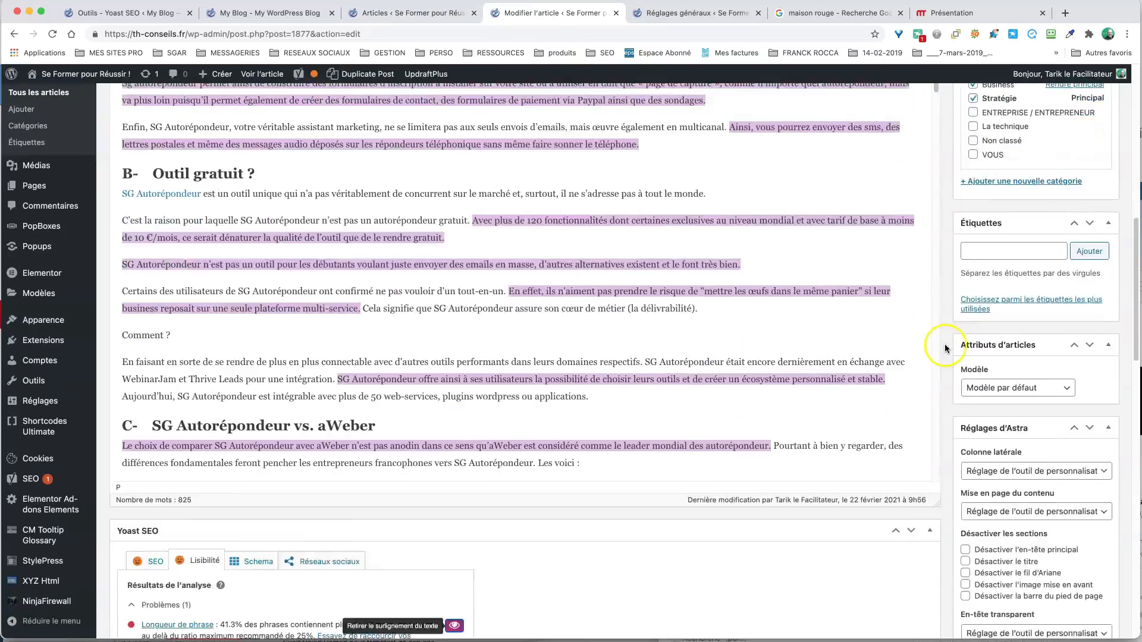
scroll(944, 346, up, 3)
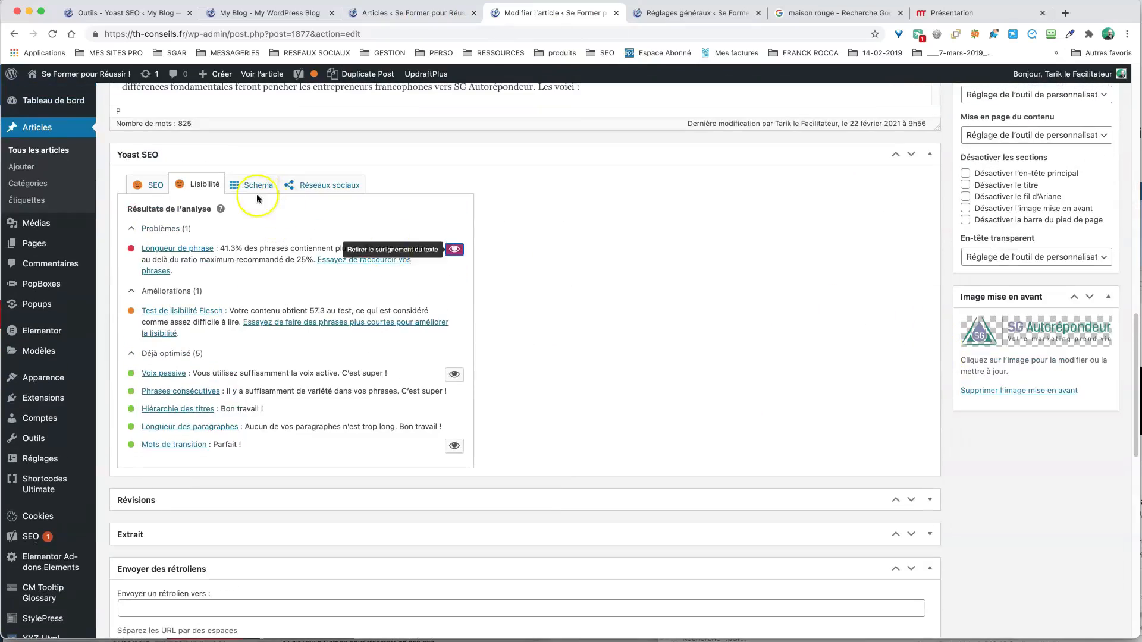
View the article's Schema and social network settings in Yoast SEO, and collapse the Facebook and Twitter previews
click(255, 187)
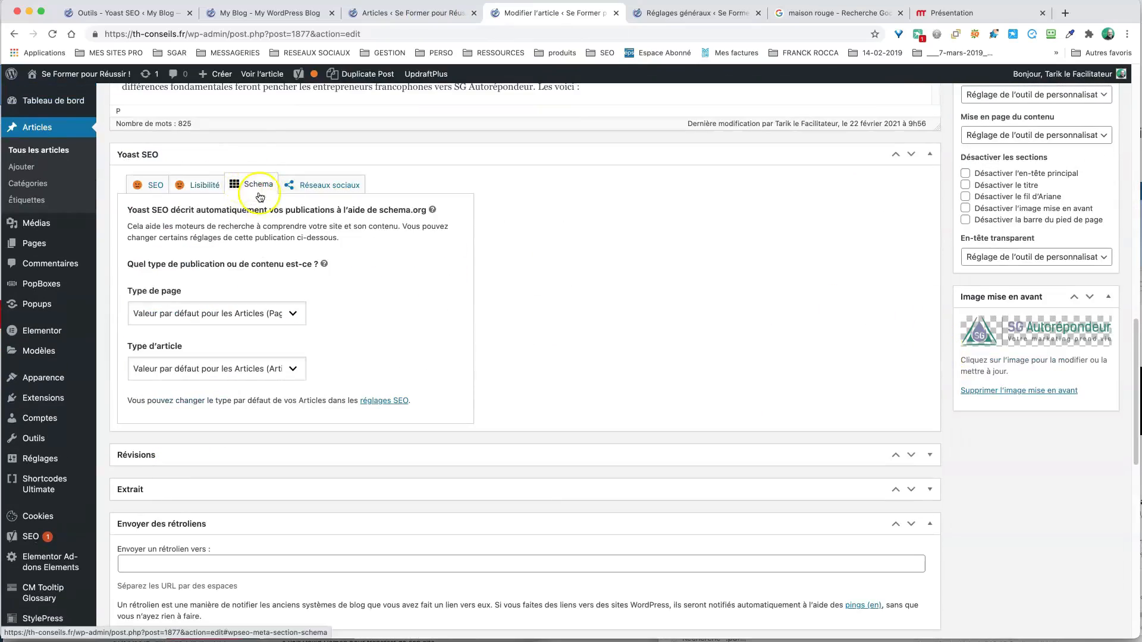
click(315, 186)
scroll(509, 295, down, 2)
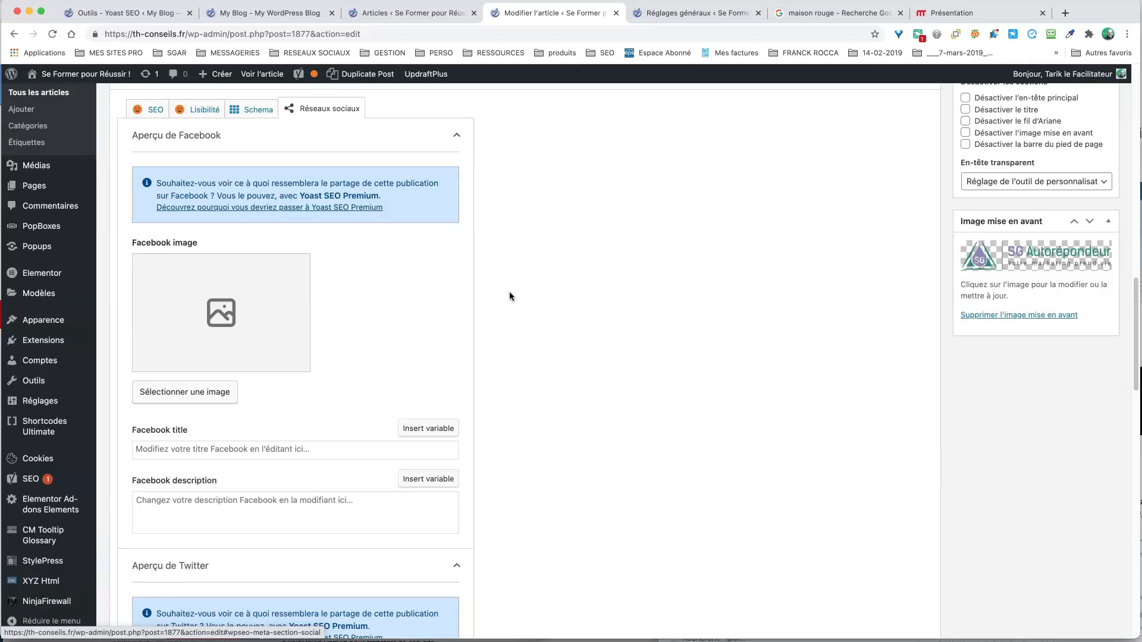
click(448, 138)
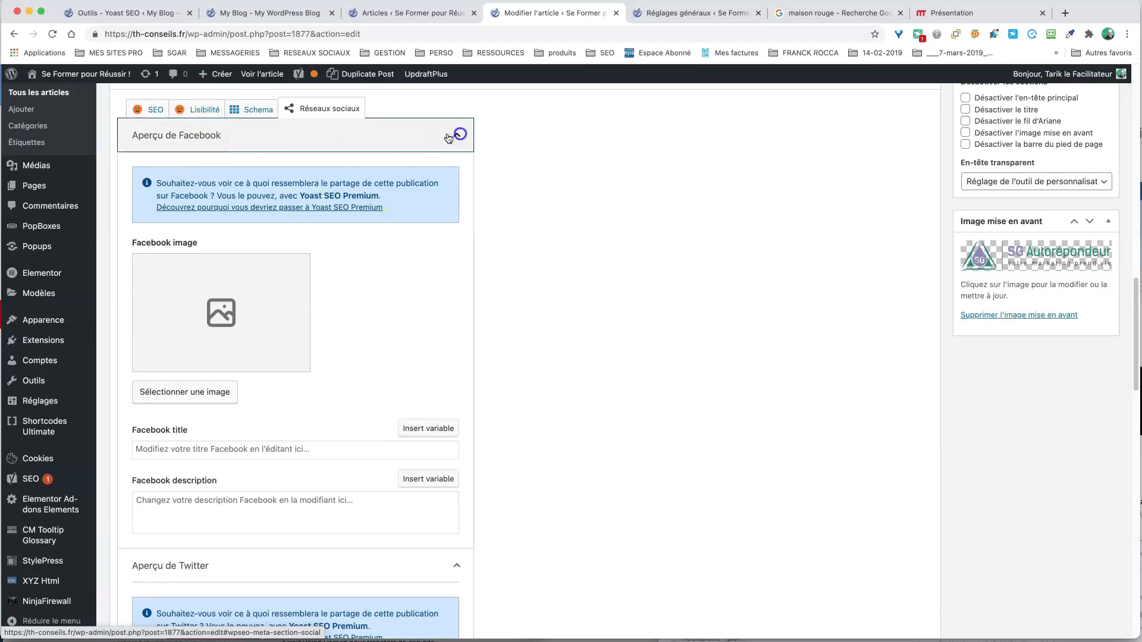
click(456, 168)
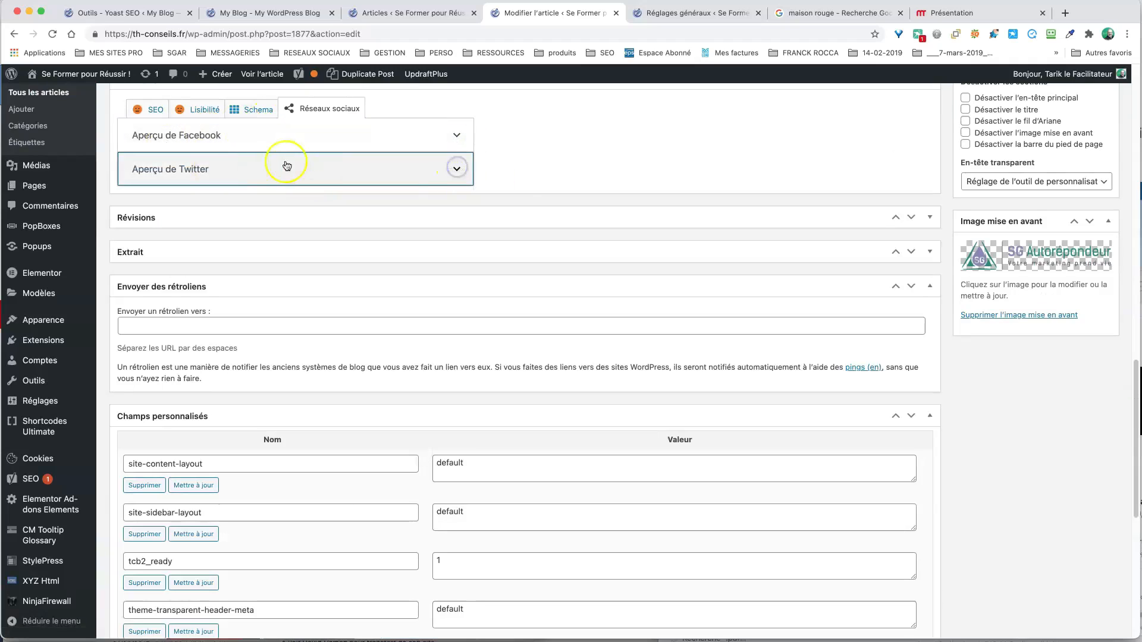
Return to the article text around section C and clear the long-sentence highlighting
scroll(667, 153, up, 5)
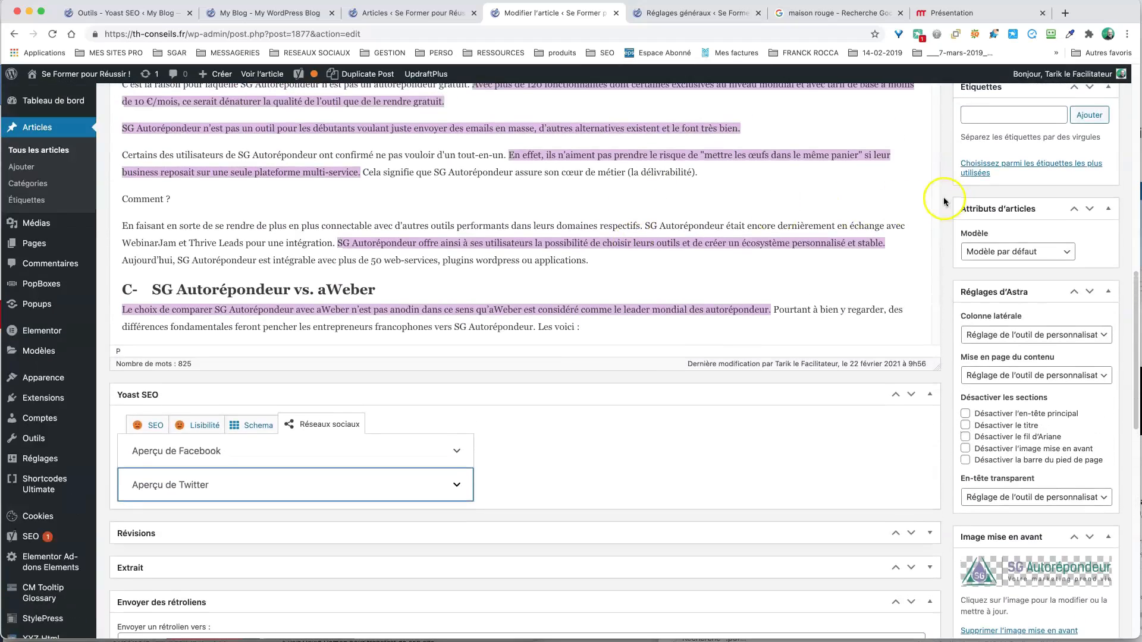
click(673, 271)
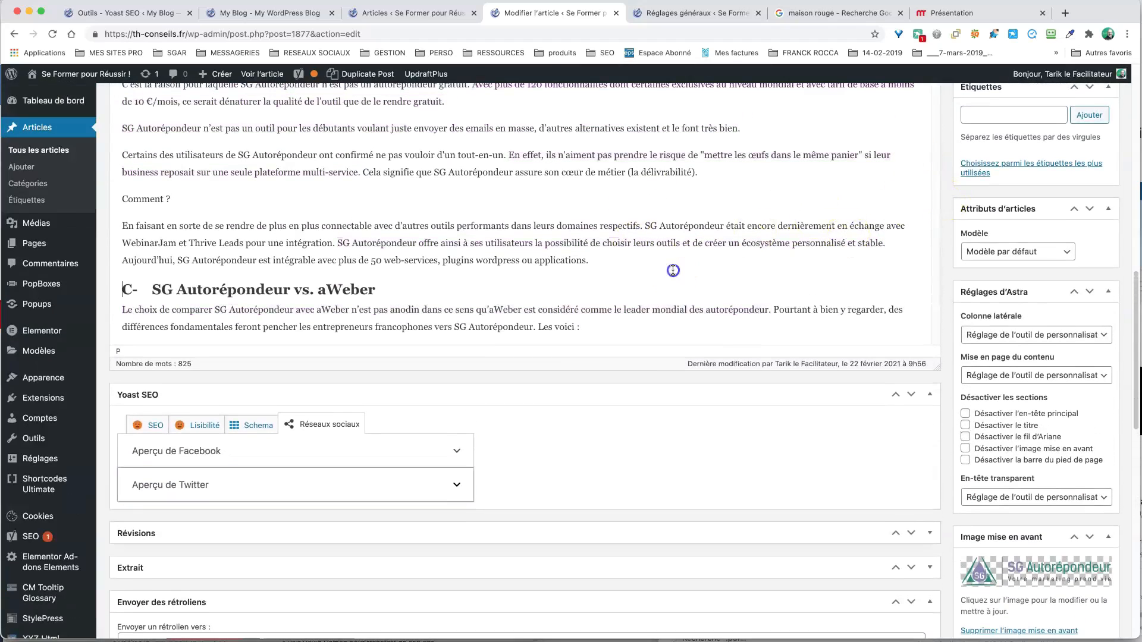
click(249, 426)
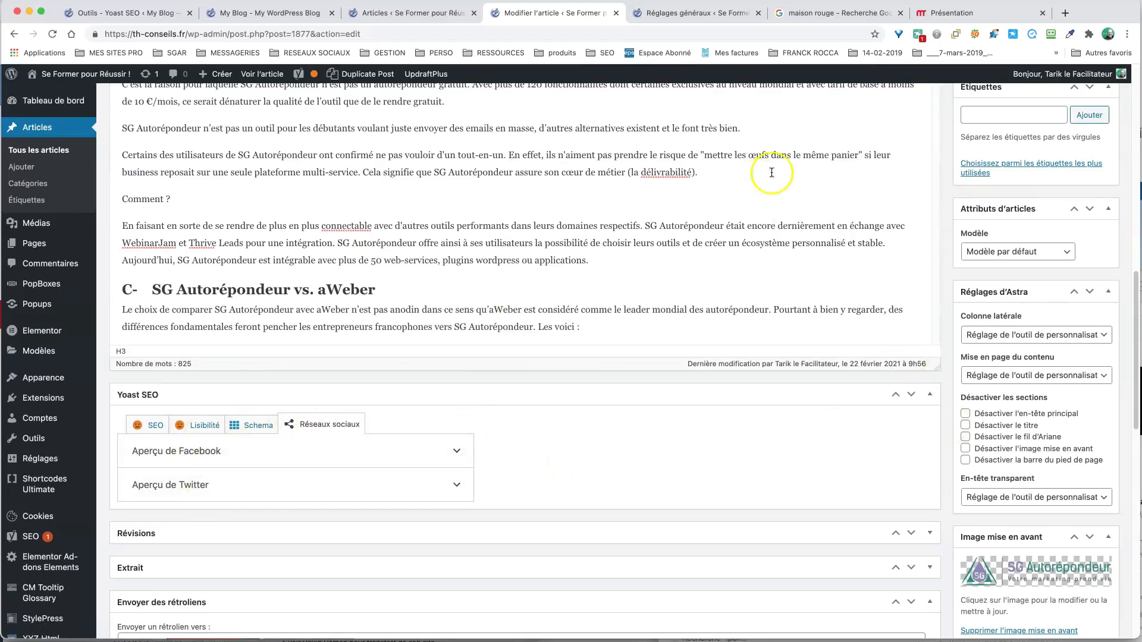
Open the article "Des formulaires avec Google Forms" for editing from the article list and go to its SEO analysis
click(424, 14)
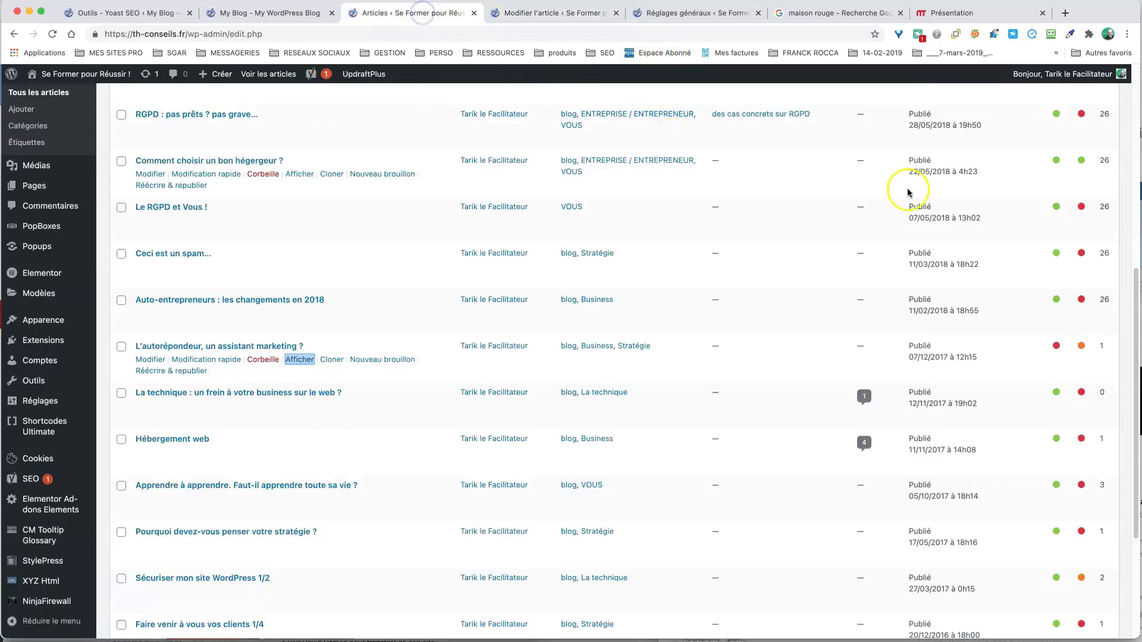
scroll(901, 188, up, 10)
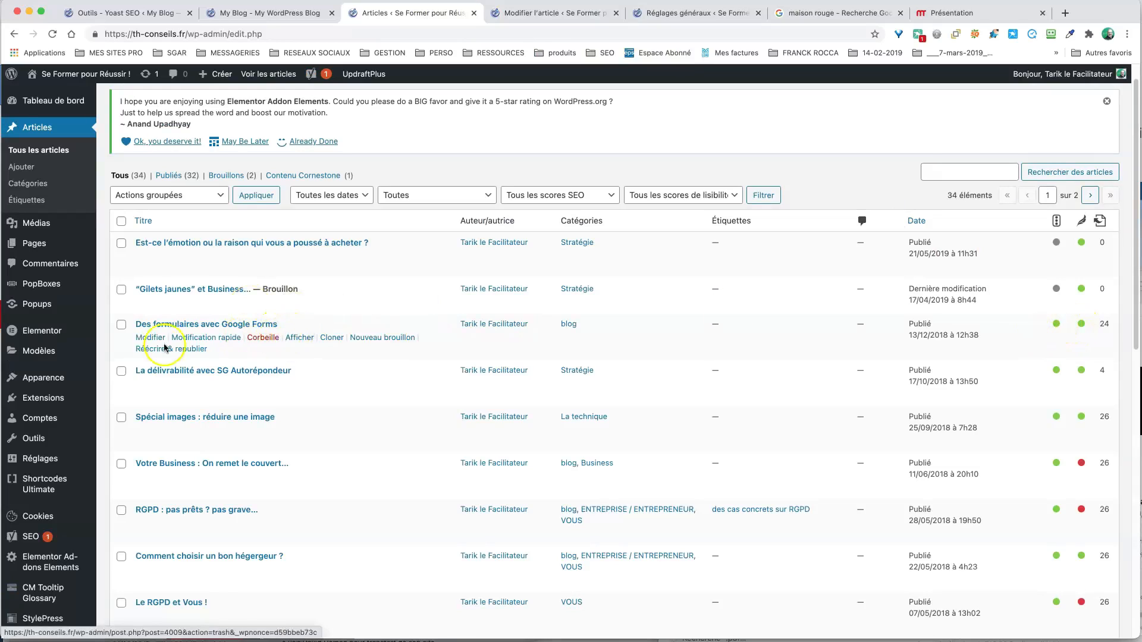
click(151, 337)
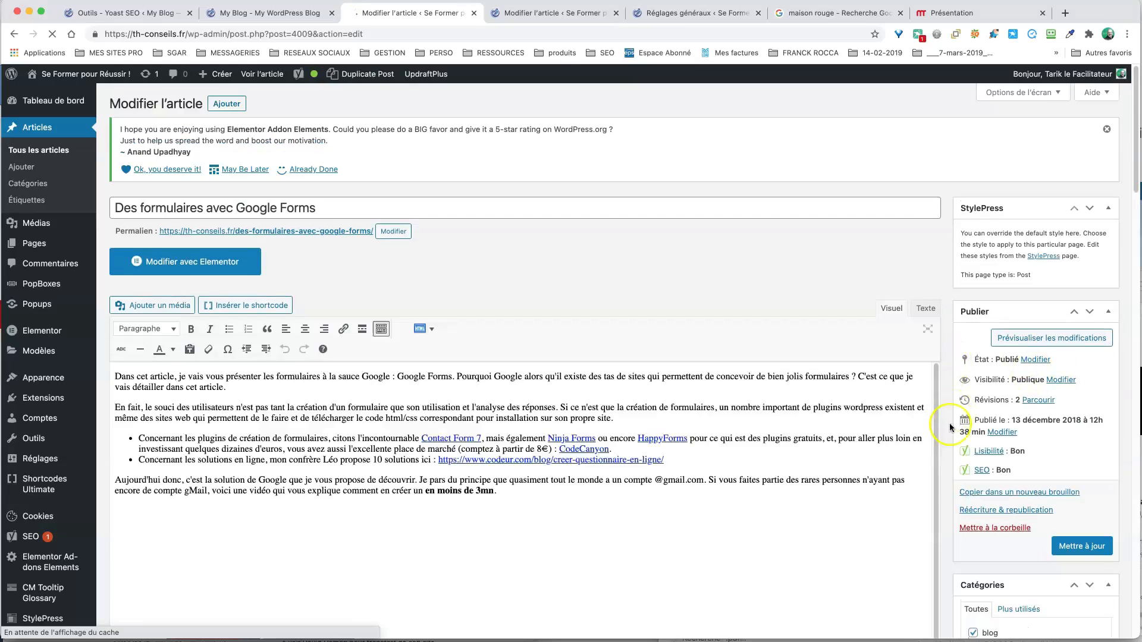
click(981, 471)
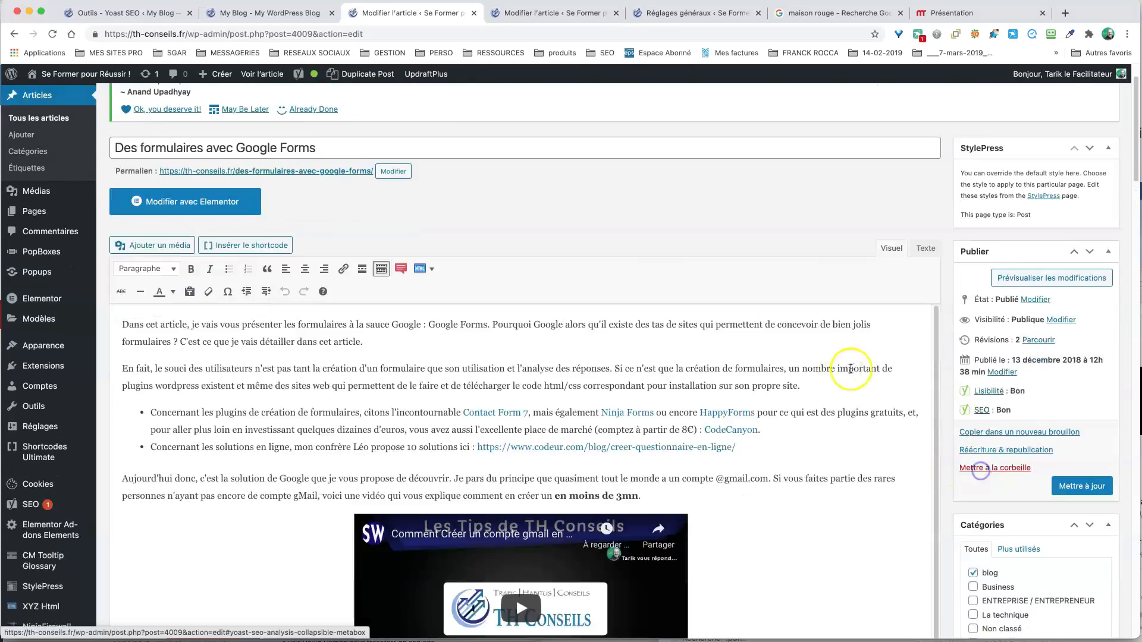
Review the Google Forms article's focus keyphrase, Google preview, meta description and suggested SEO improvements
scroll(833, 345, down, 4)
scroll(758, 321, up, 4)
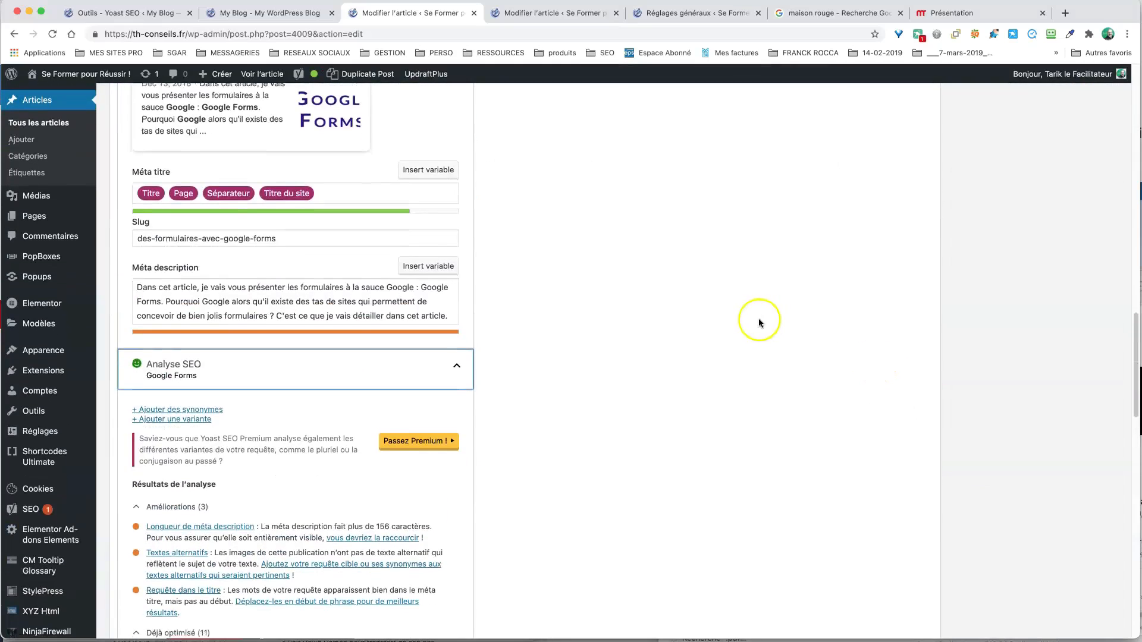
scroll(333, 274, up, 3)
scroll(379, 273, up, 3)
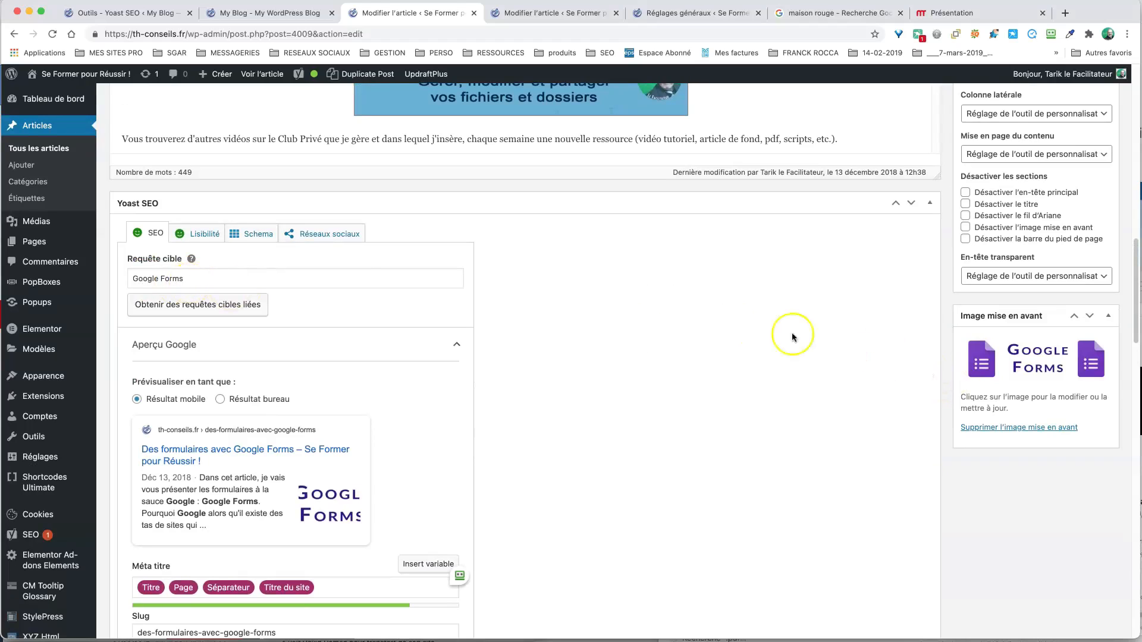
scroll(654, 334, down, 5)
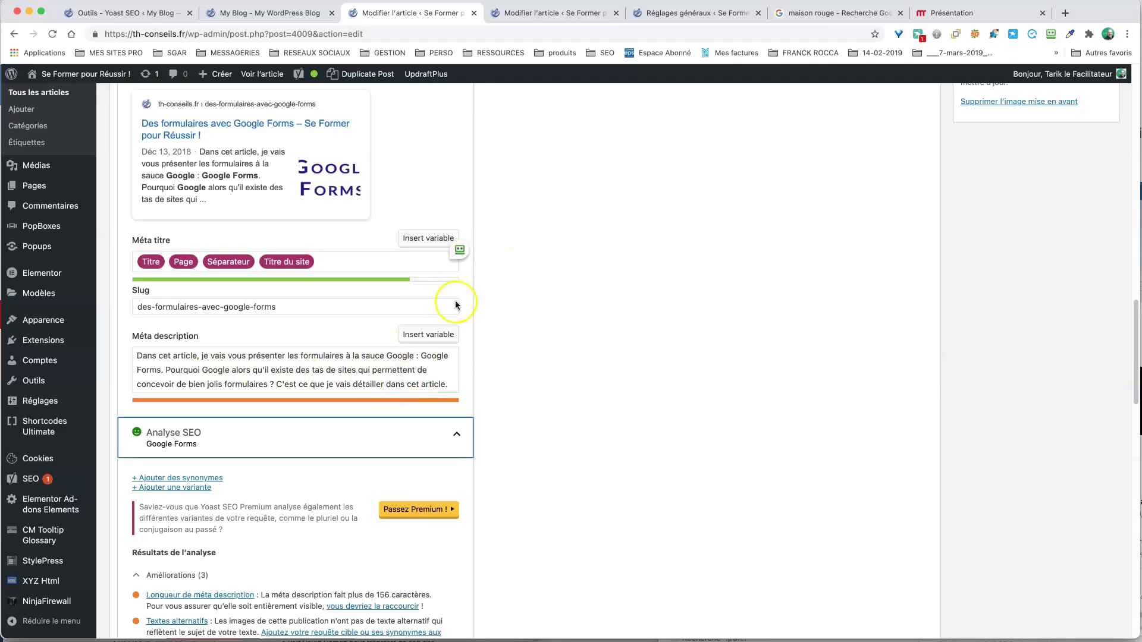
Shorten the meta description by deleting its ending so that it stops after "Pourquoi Google alors qu'il existe des tas de site"
drag(351, 369, 449, 385)
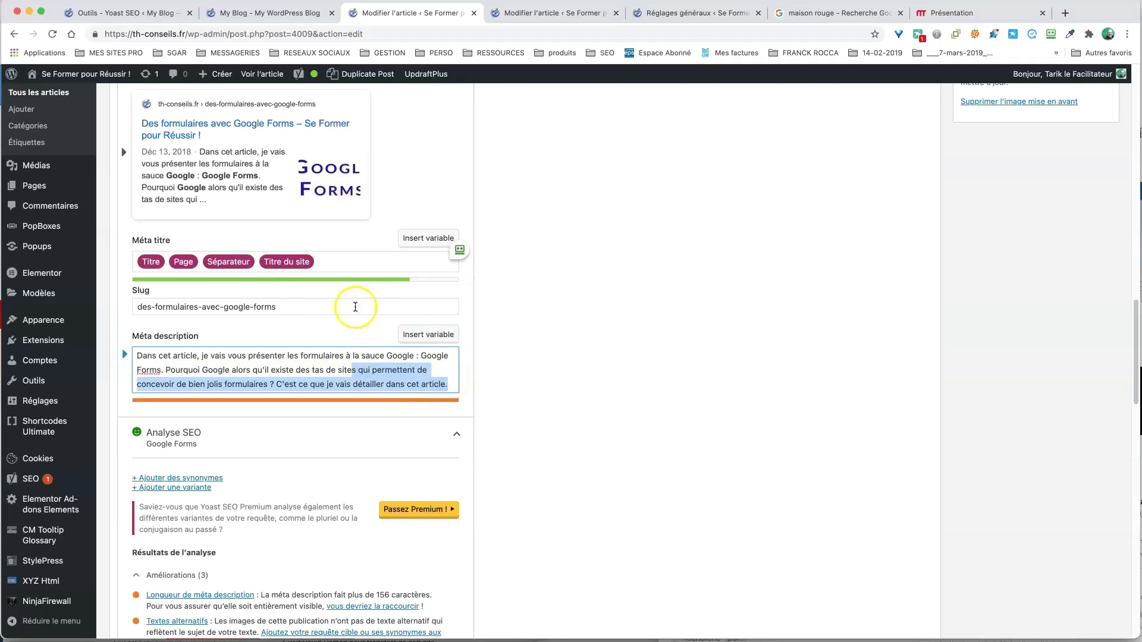
scroll(508, 306, up, 10)
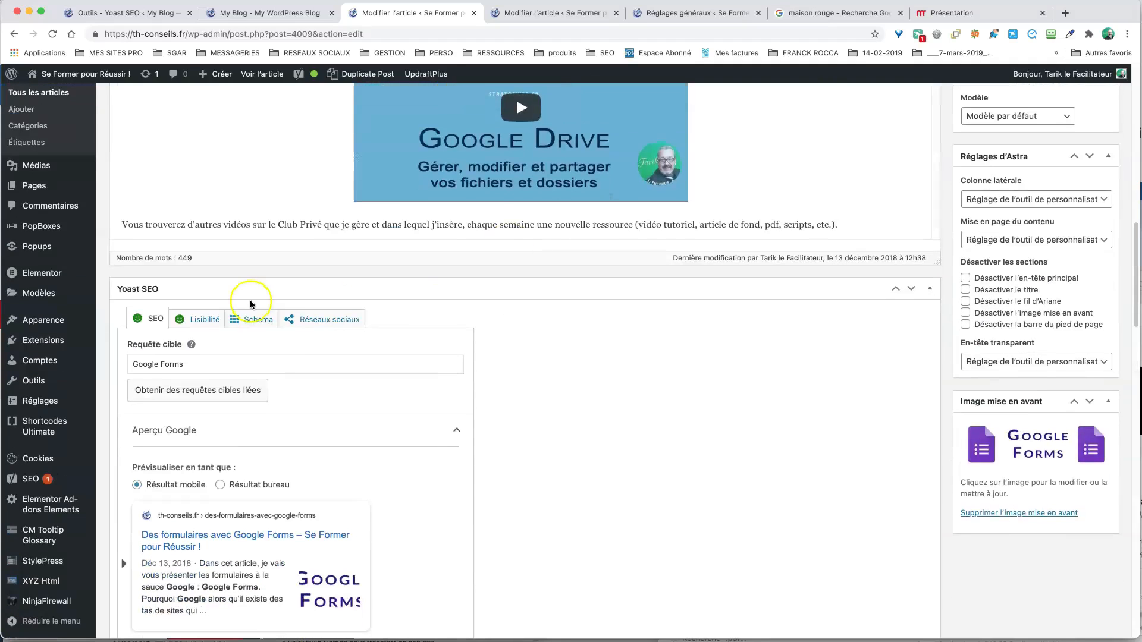
scroll(558, 448, down, 10)
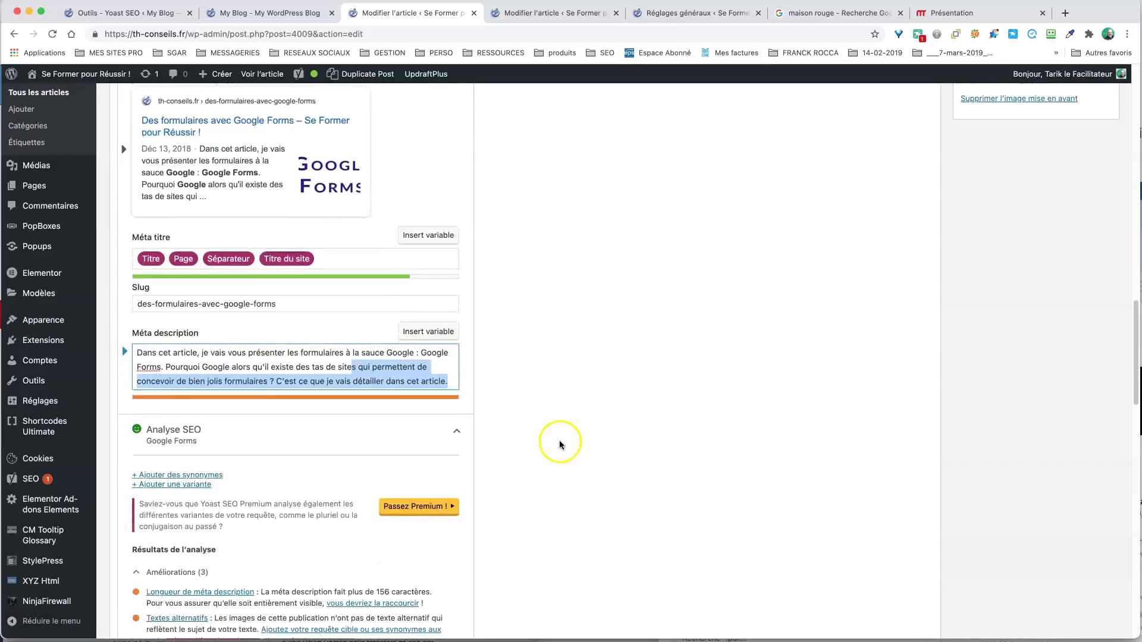
scroll(559, 445, down, 2)
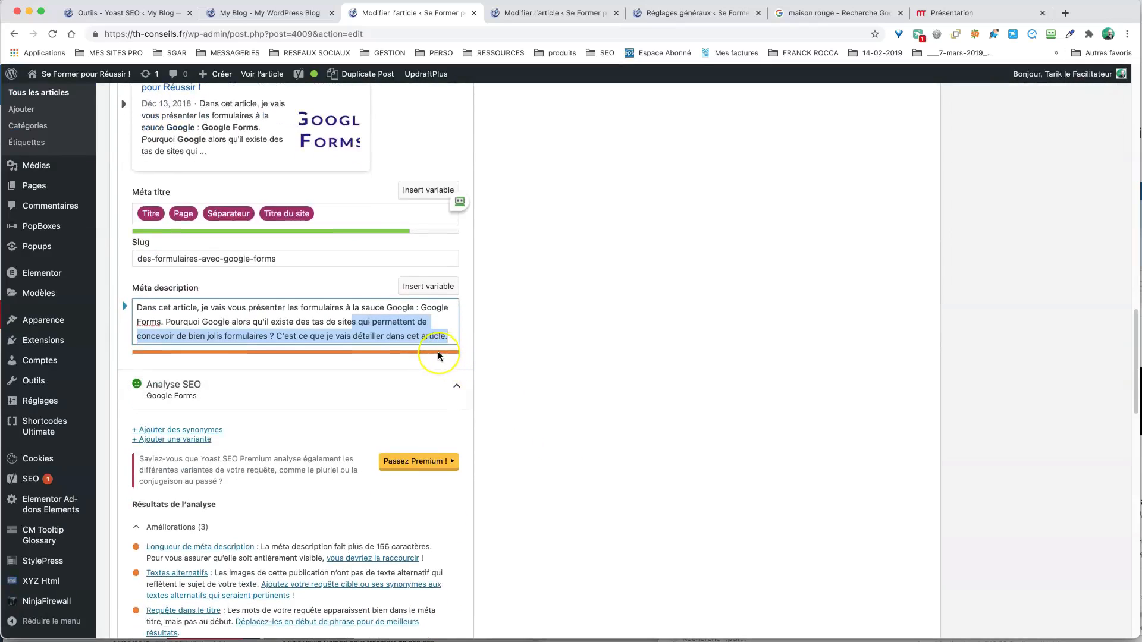
key(BackSpace)
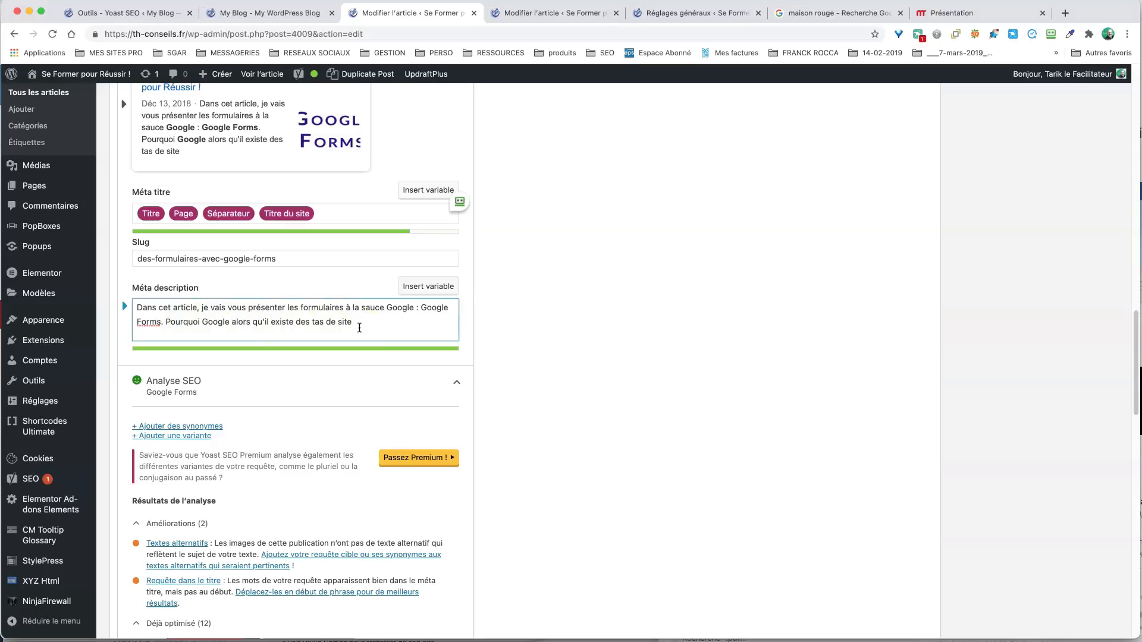
click(395, 333)
text(.)
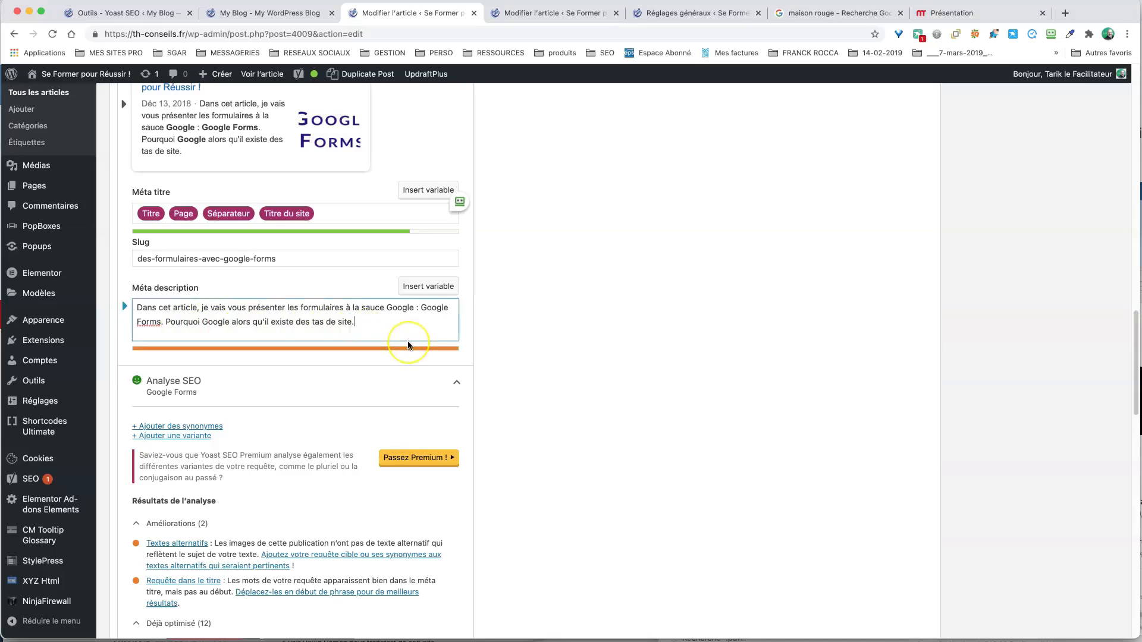
key(BackSpace)
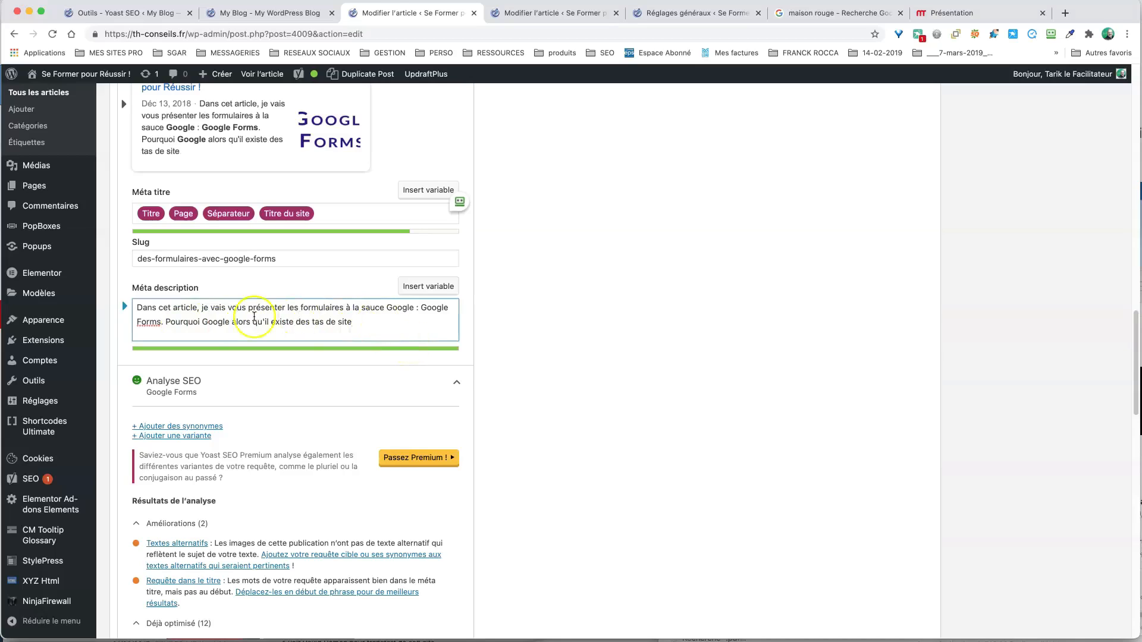
Check the remaining SEO improvements, and examine the heading distribution and sentence length results in the readability analysis
scroll(508, 399, down, 5)
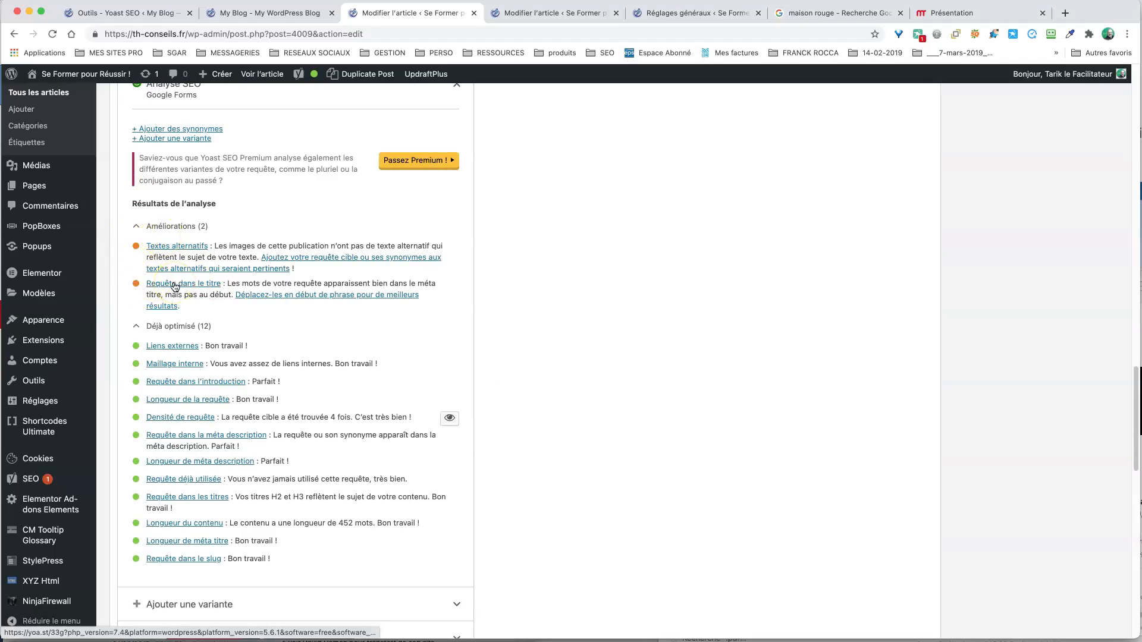
scroll(289, 256, up, 5)
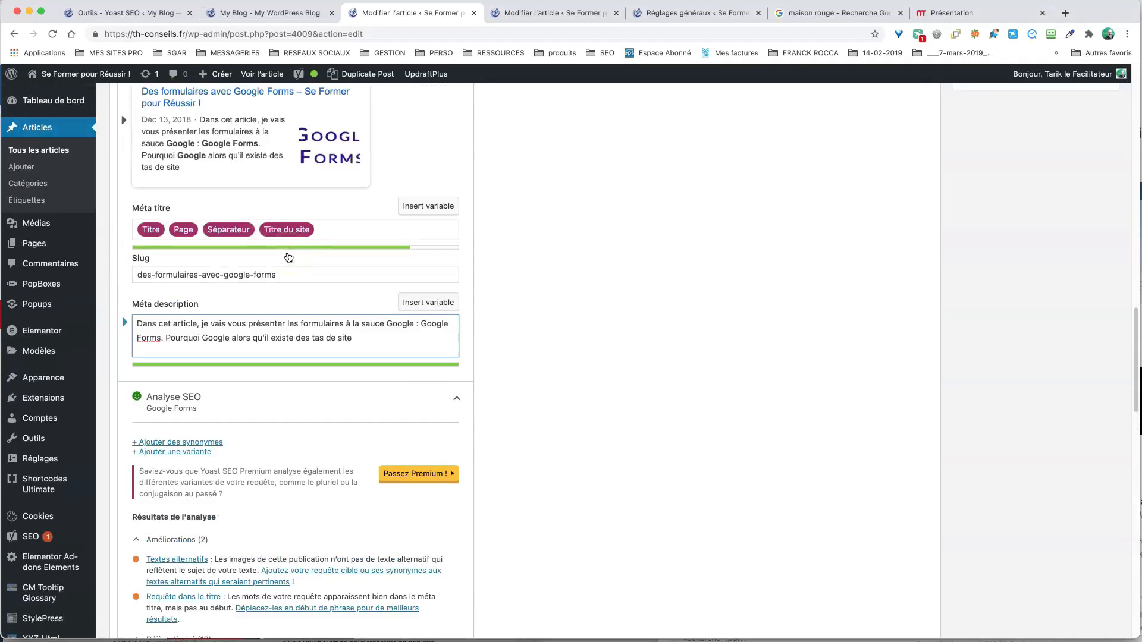
scroll(288, 256, up, 5)
click(201, 186)
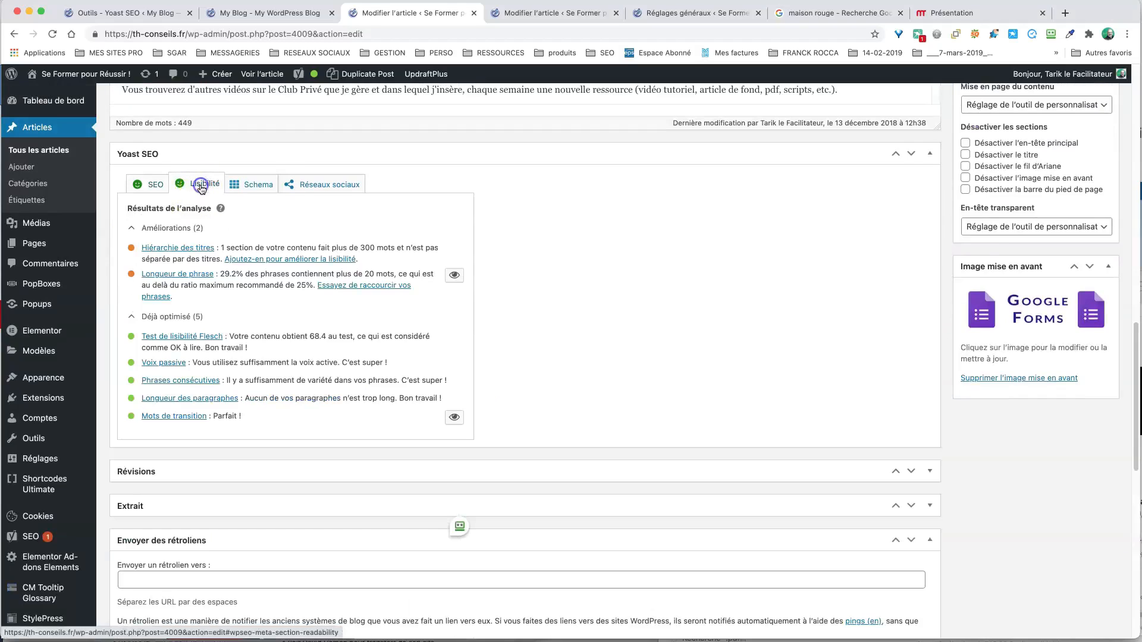
scroll(515, 351, down, 2)
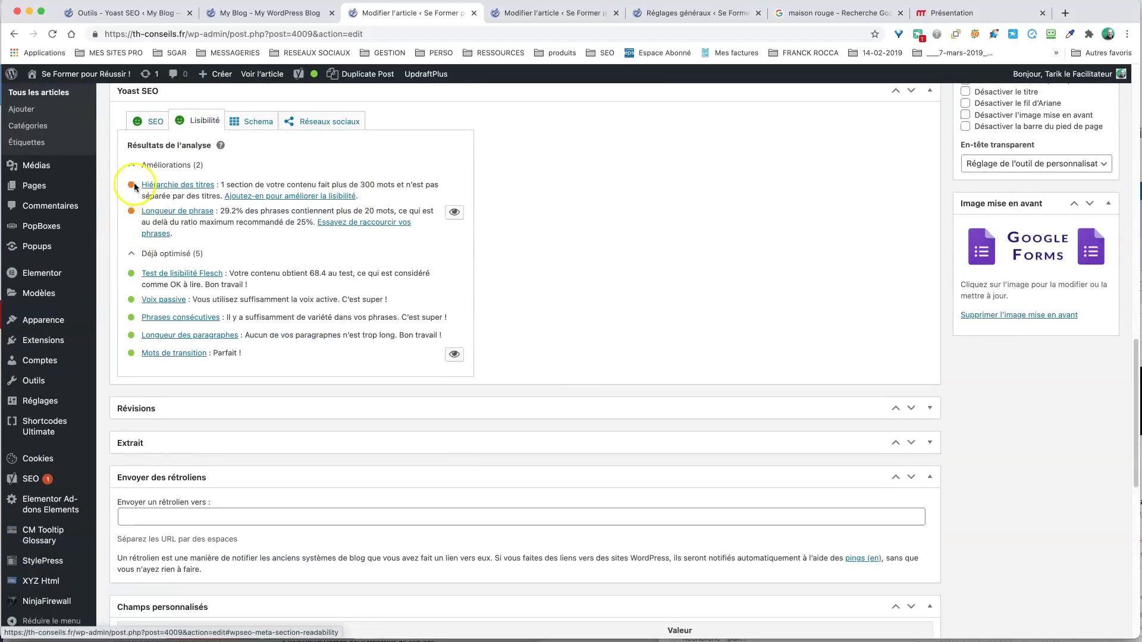
scroll(133, 189, up, 1)
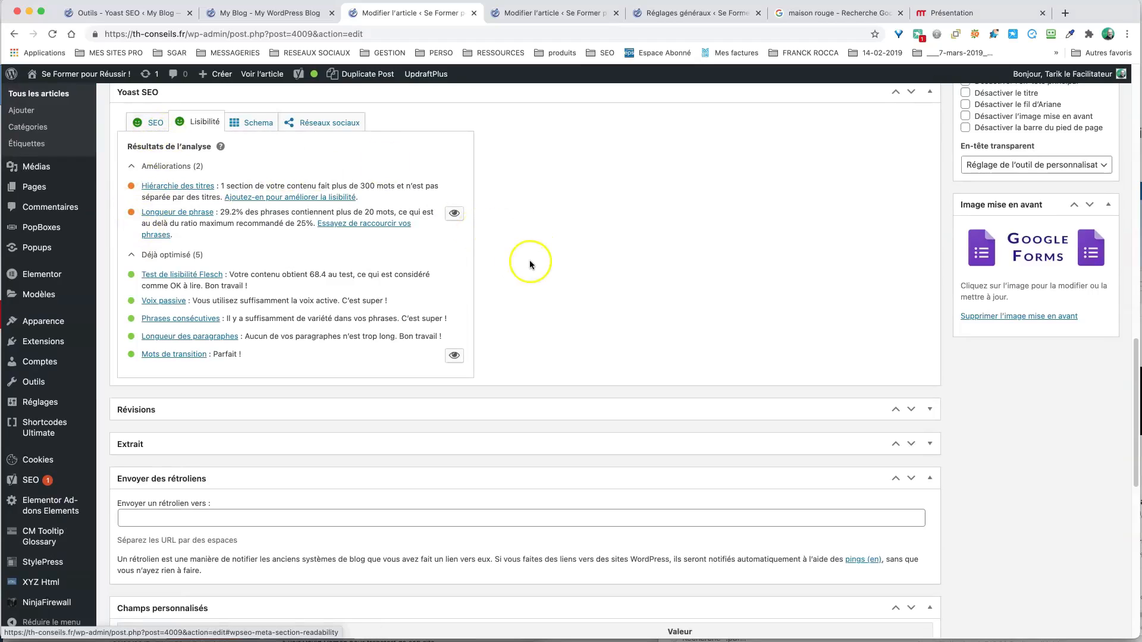
scroll(706, 289, up, 5)
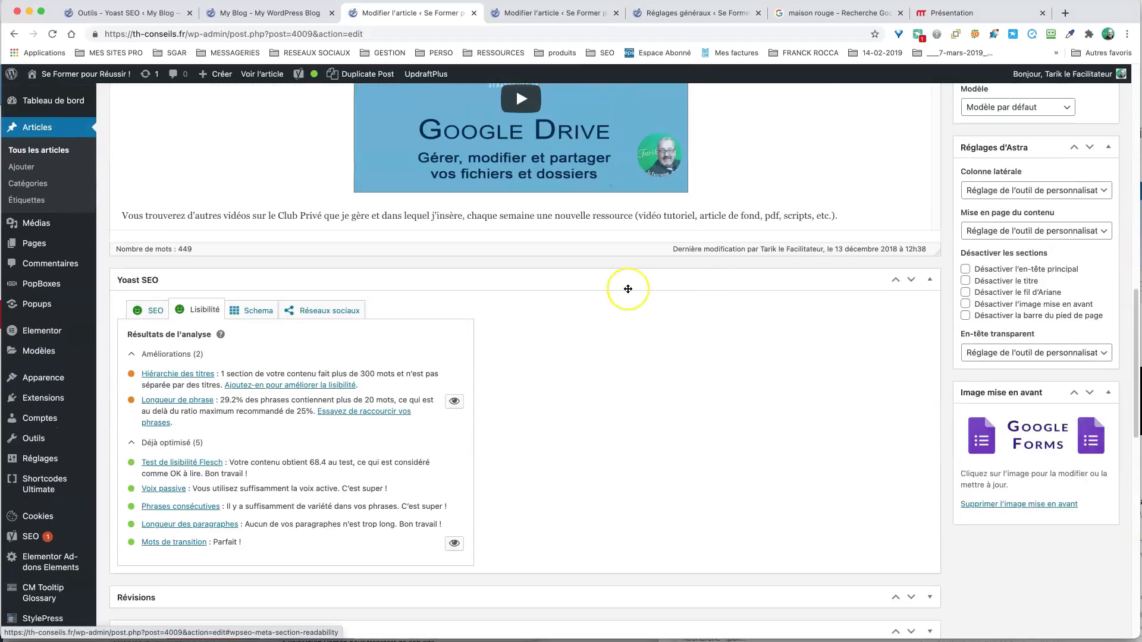